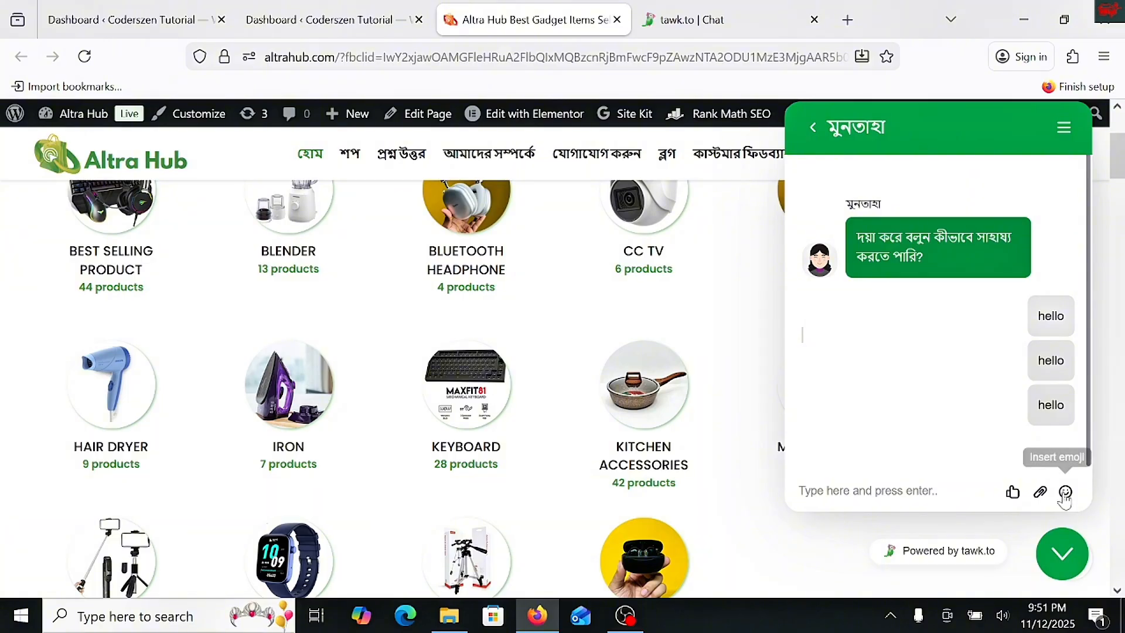
- Send the message "test" from the chat widget on the Altra Hub storefront
left_click(1064, 128)
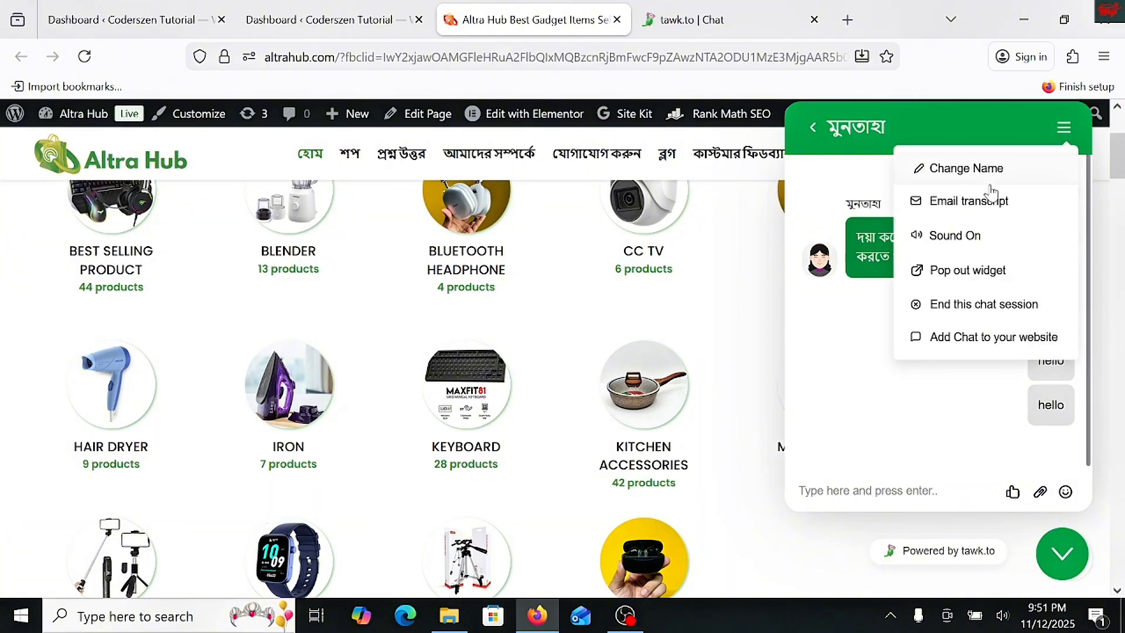
left_click(885, 393)
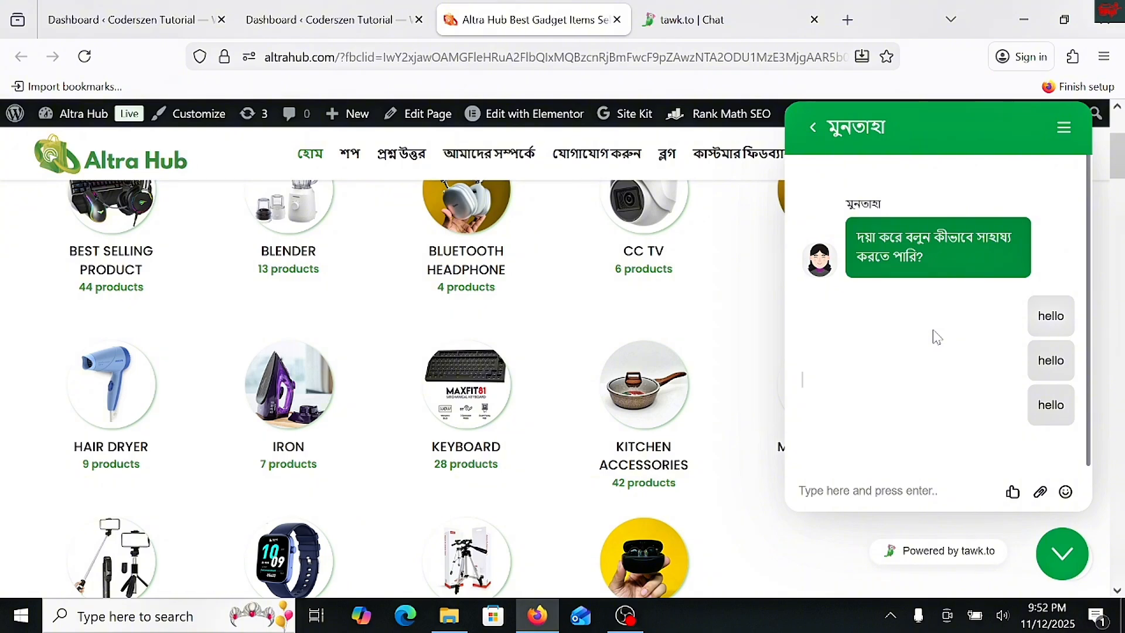
left_click(855, 500)
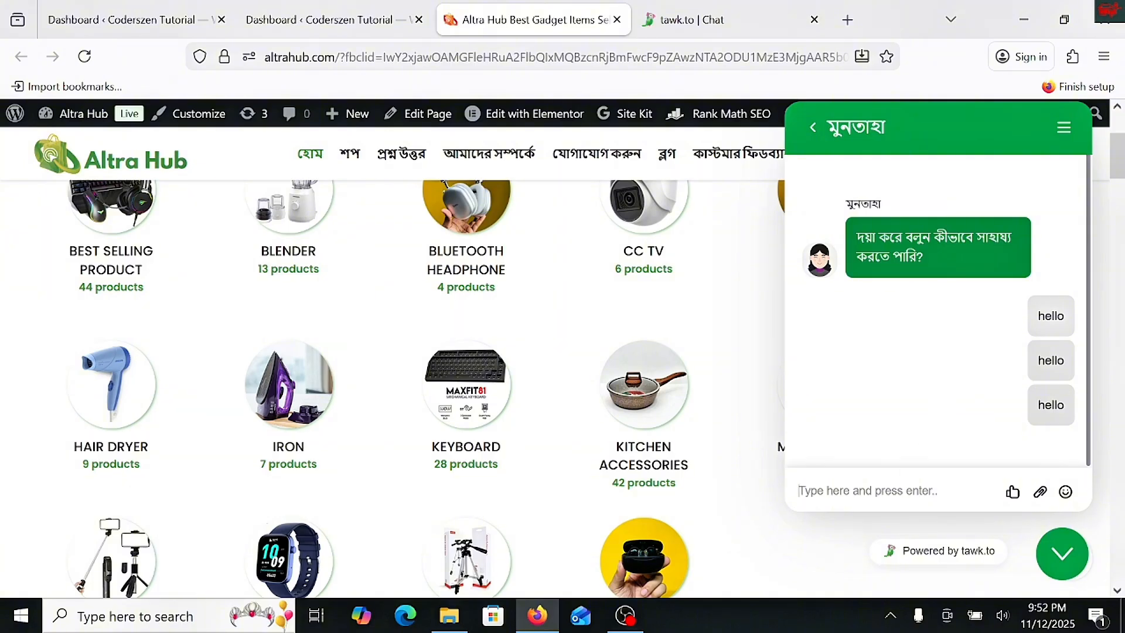
type("test")
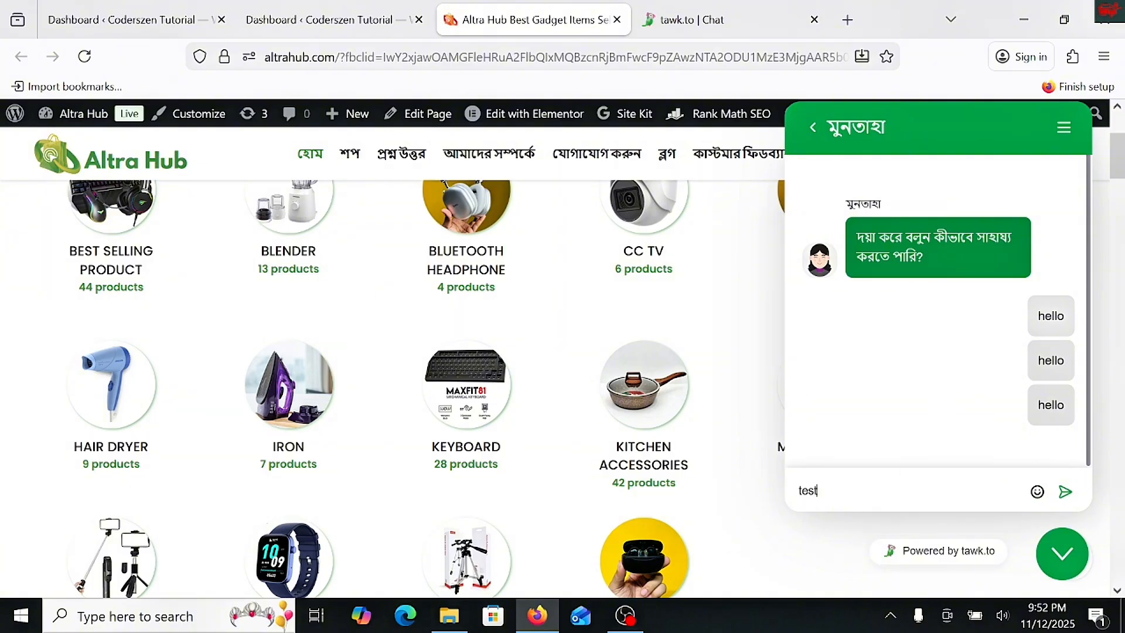
key("Return")
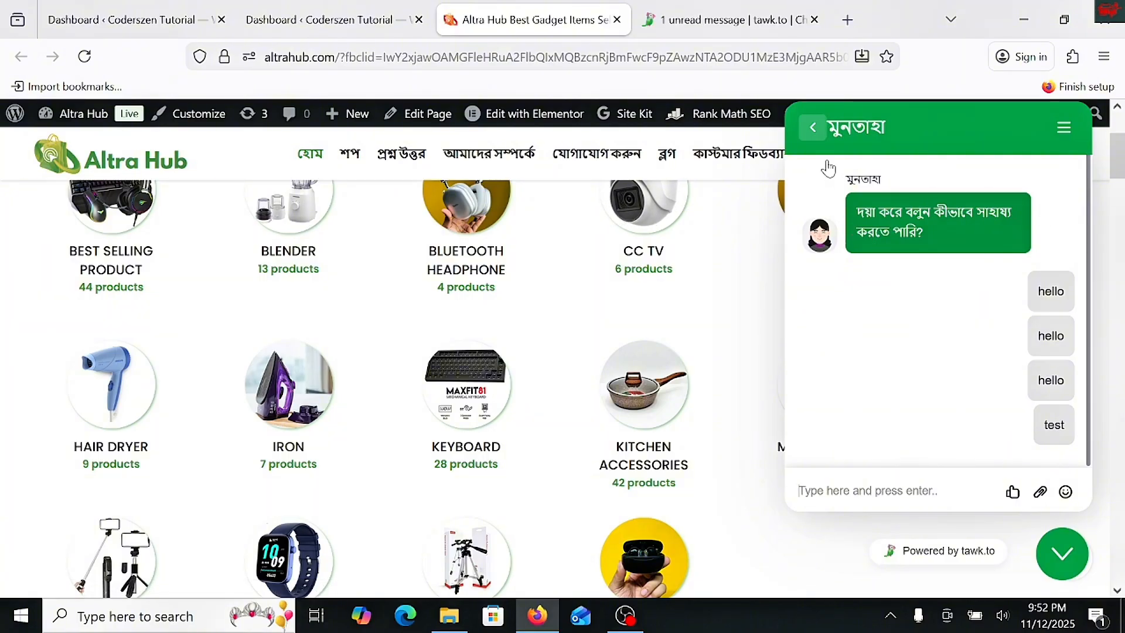
- Switch to the tawk.to dashboard and examine the incoming Altra Hub chat and its visitor monitoring entry
mouse_move(712, 29)
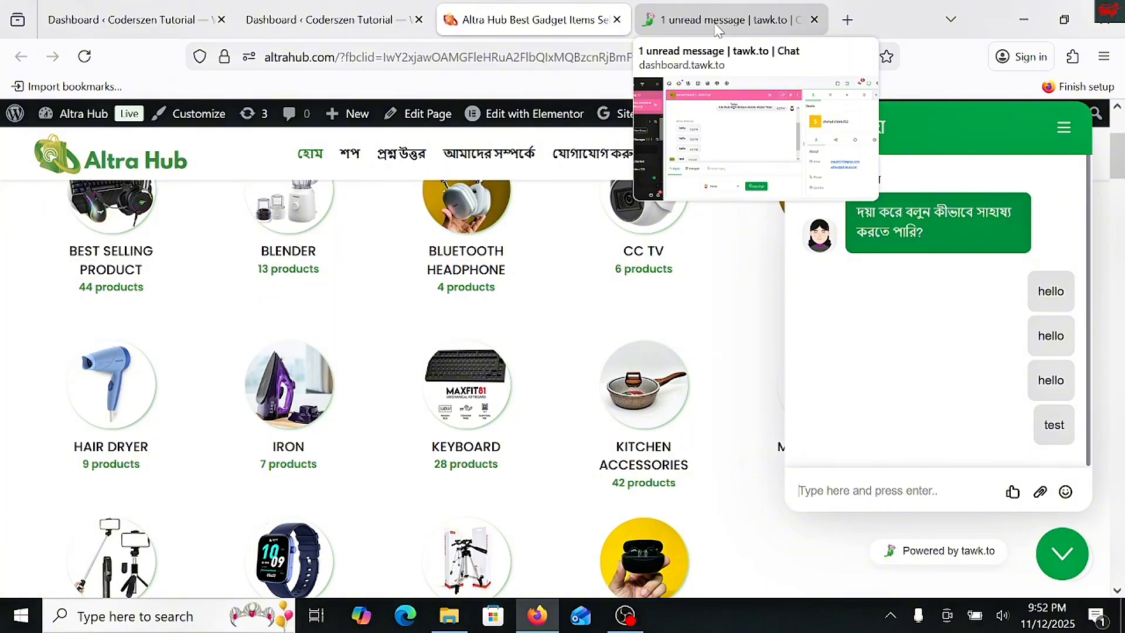
left_click(770, 32)
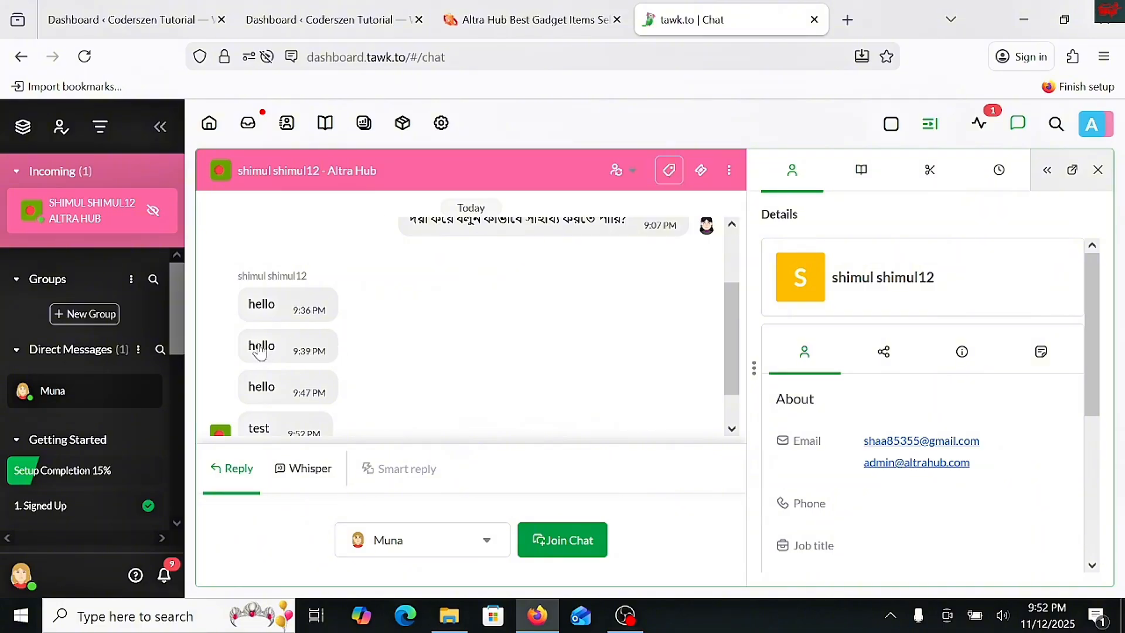
scroll(258, 349, "down", 1)
scroll(332, 401, "up", 2)
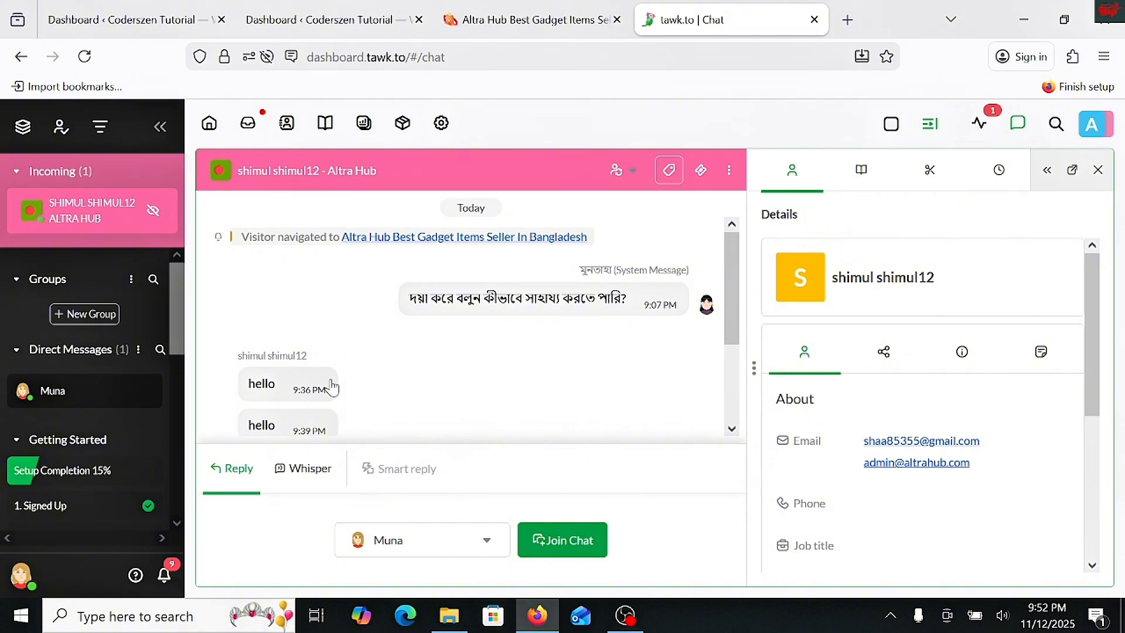
left_click(978, 124)
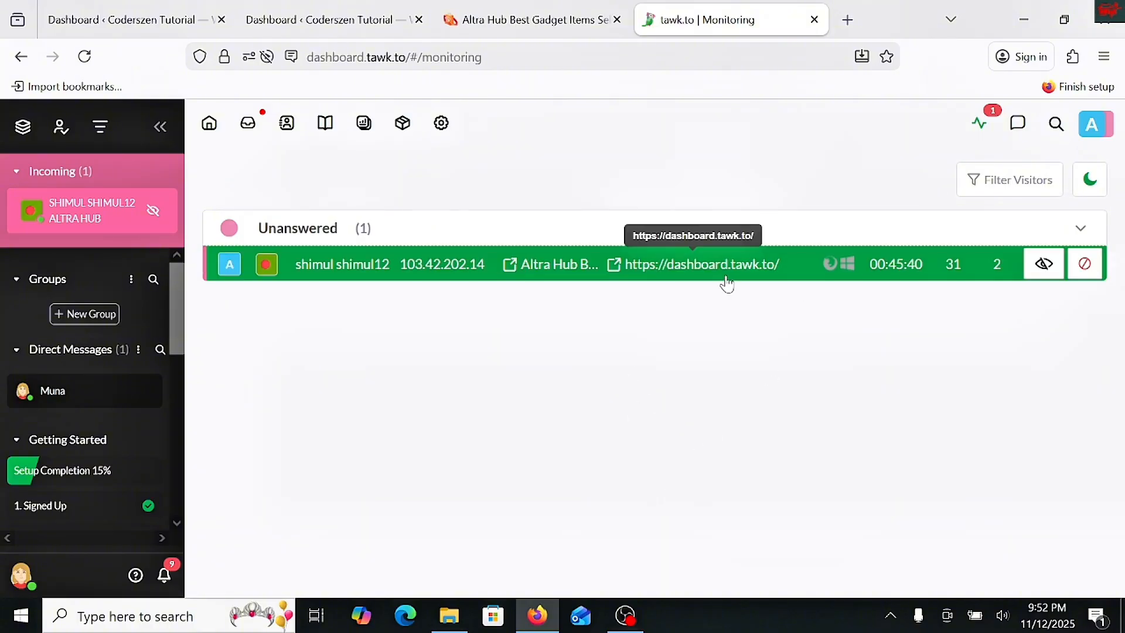
left_click(386, 279)
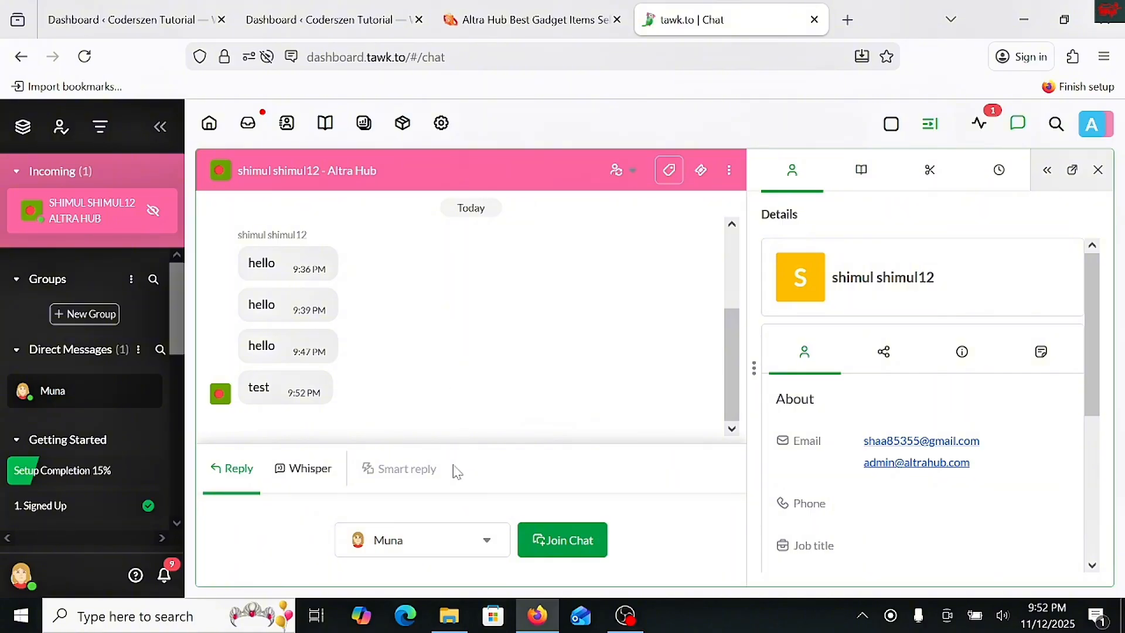
- Join the incoming Altra Hub chat as the available agent and send the reply "hello 2"
left_click(449, 543)
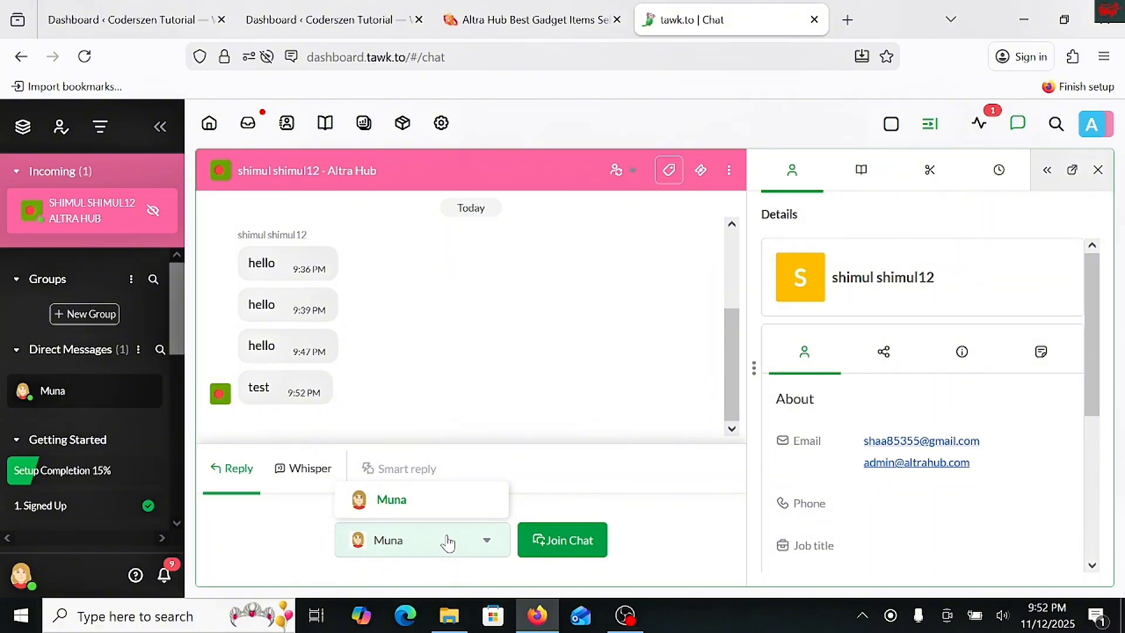
left_click(439, 495)
left_click(469, 536)
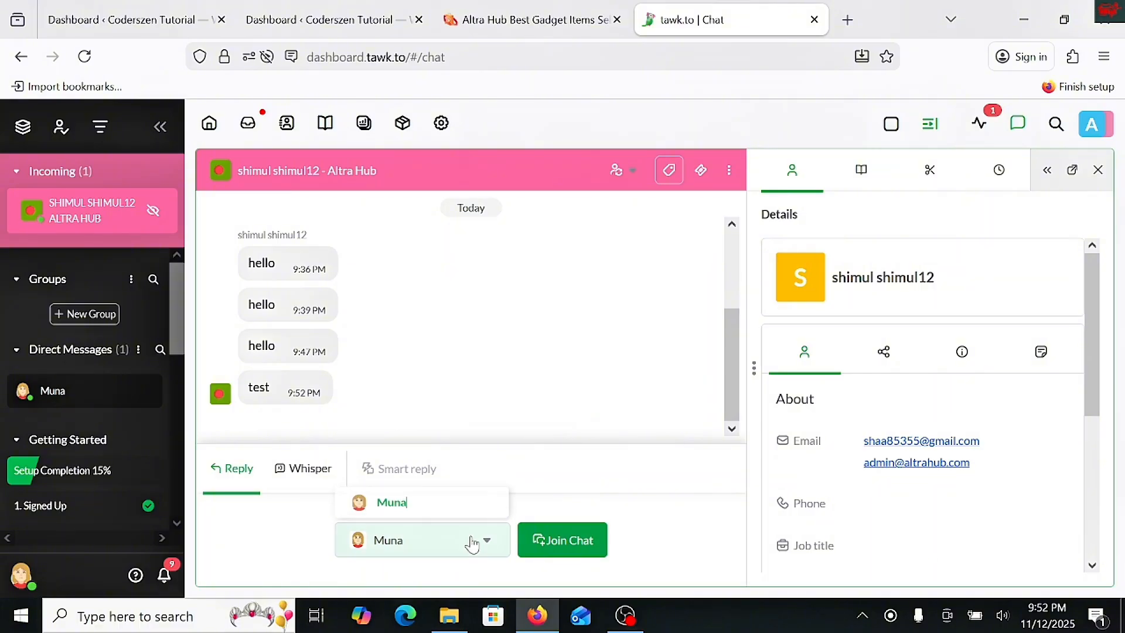
left_click(572, 539)
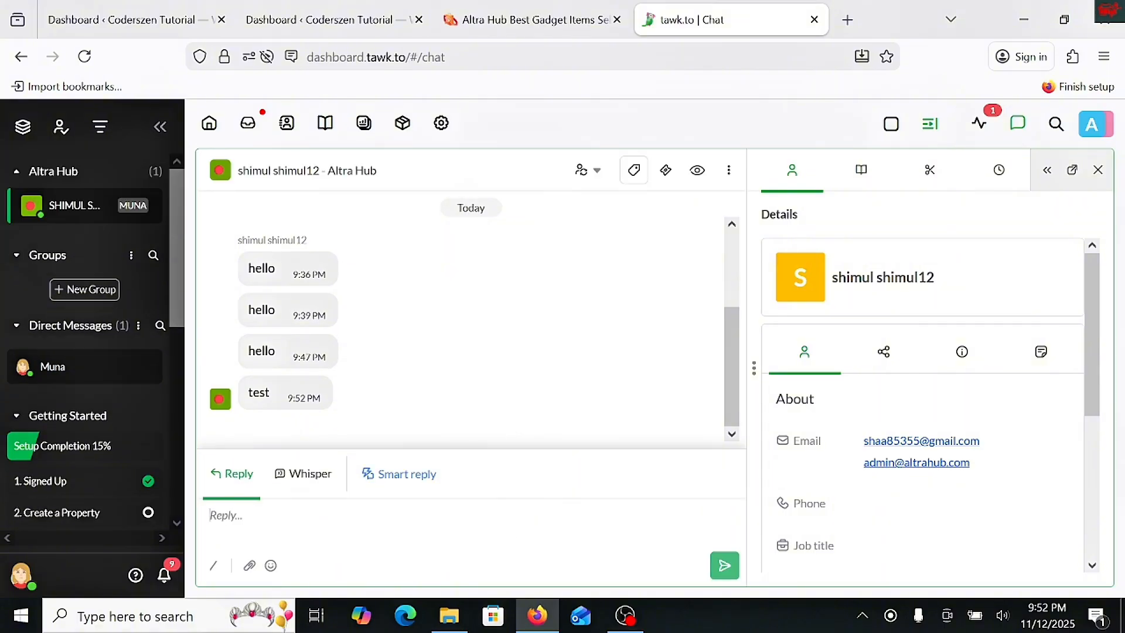
type("hello 2")
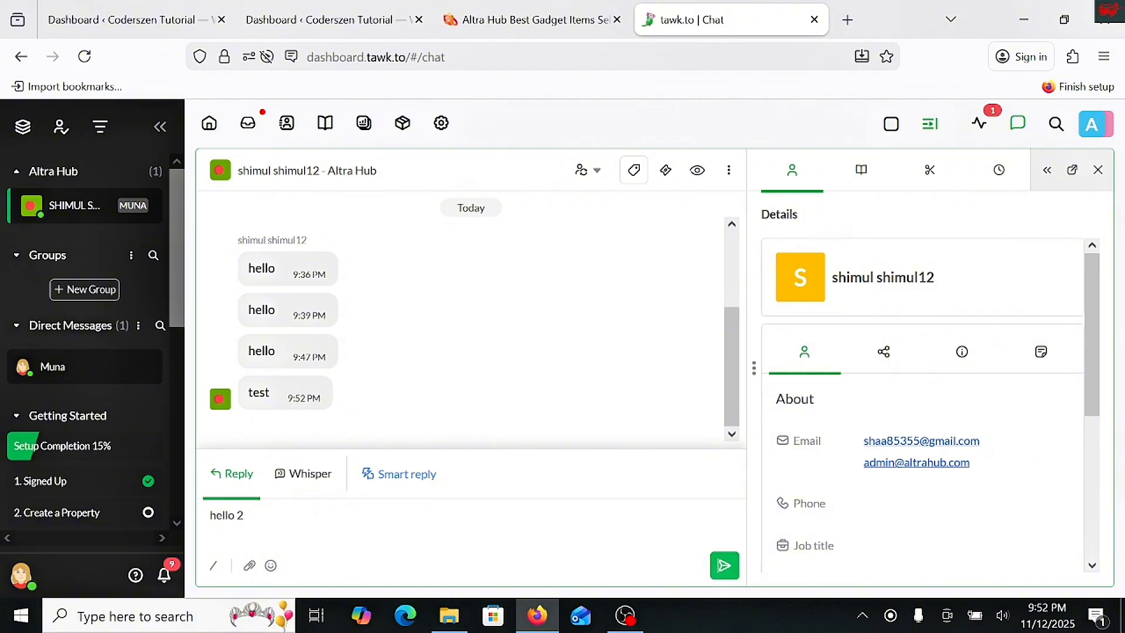
key("Return")
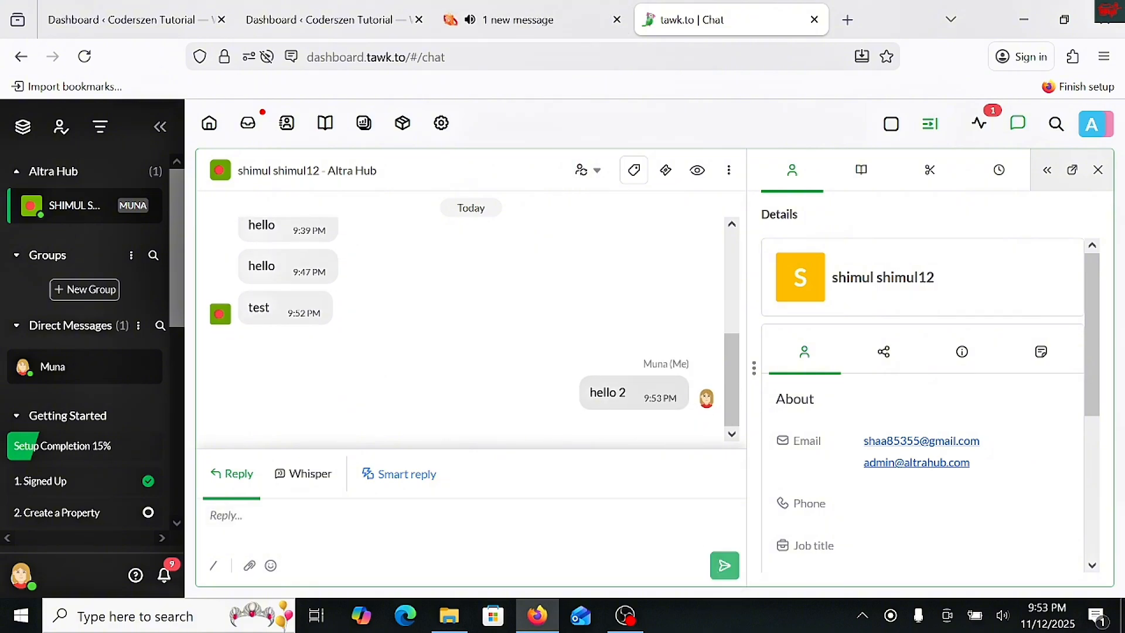
- Check the agent's reply in the Altra Hub site's chat widget and return to the widget's home view
left_click(508, 21)
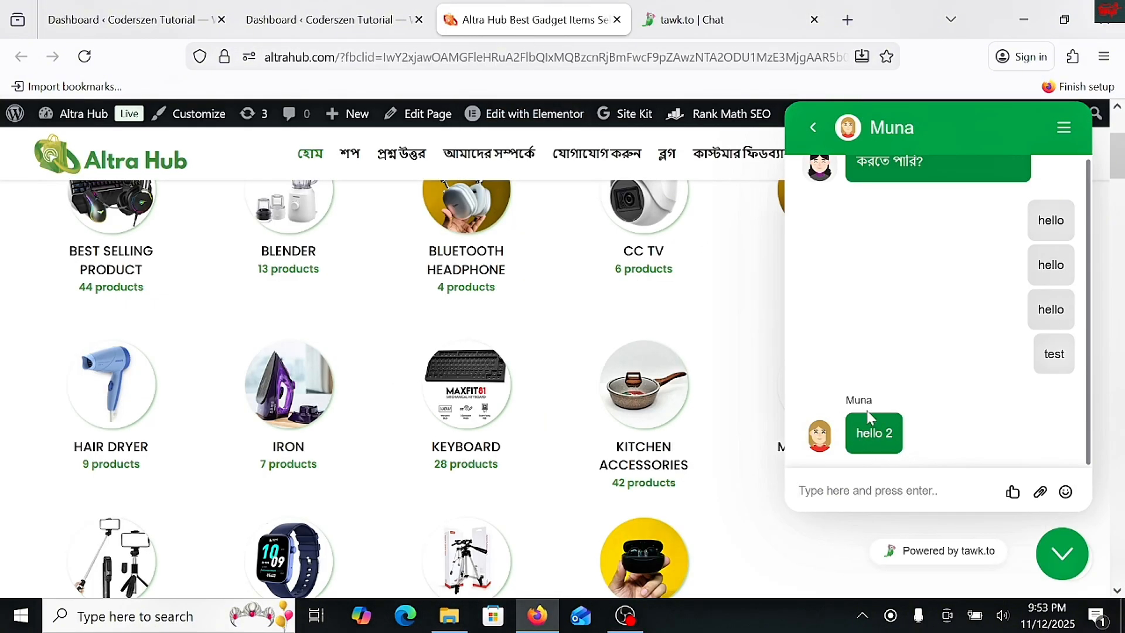
left_click(813, 128)
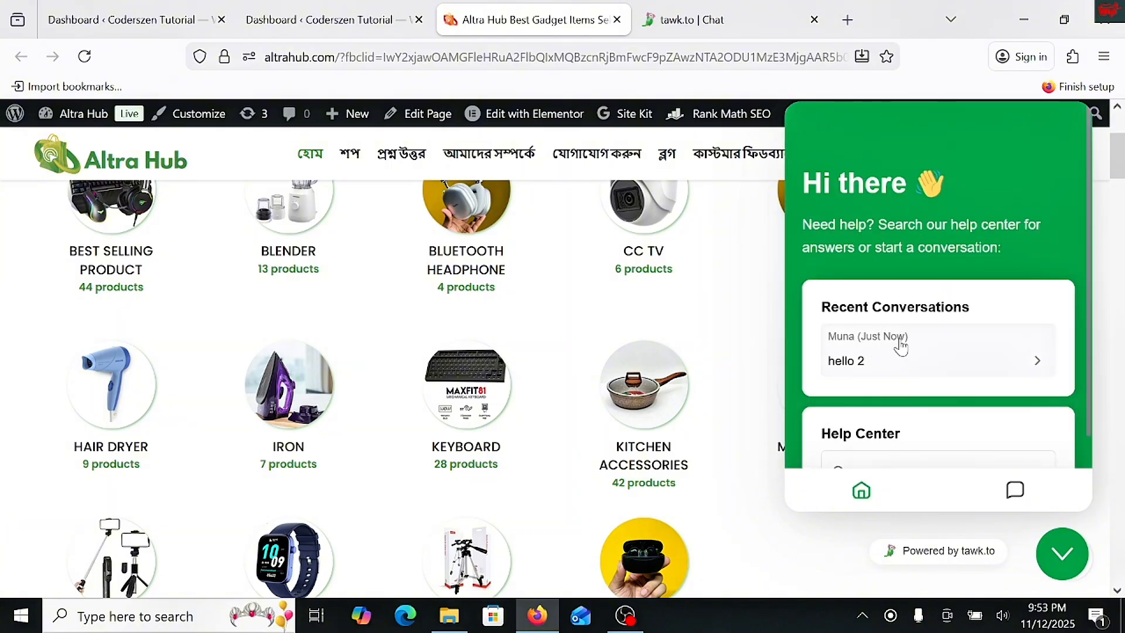
scroll(897, 352, "down", 2)
scroll(902, 352, "up", 5)
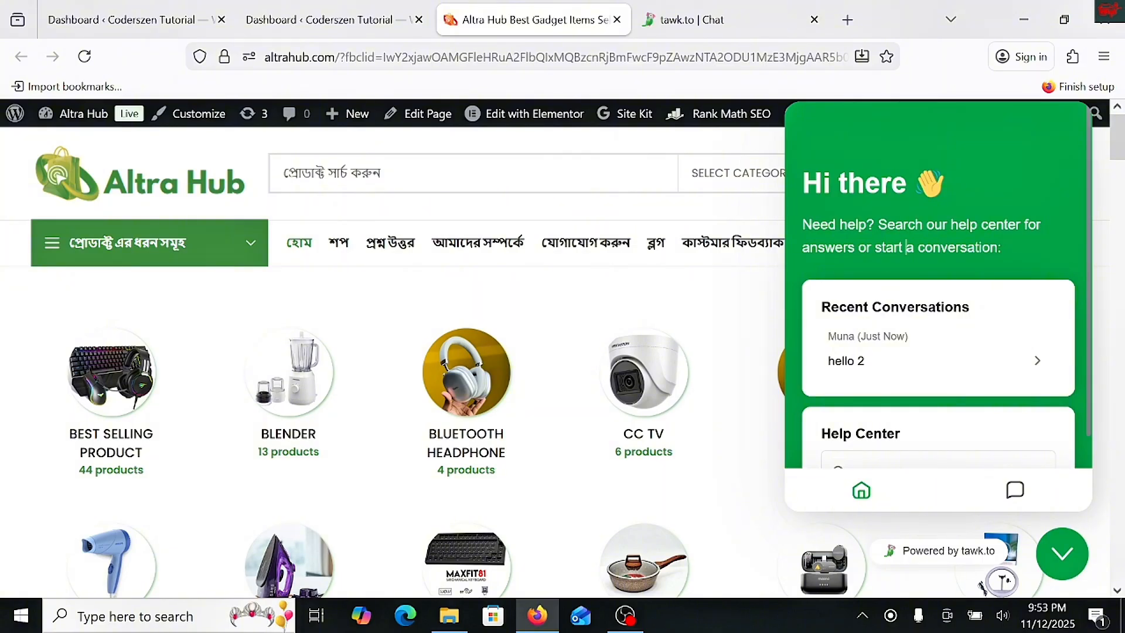
- In the Coderszen Tutorial WordPress dashboard, search the plugins available to add for "tawk to"
left_click(352, 20)
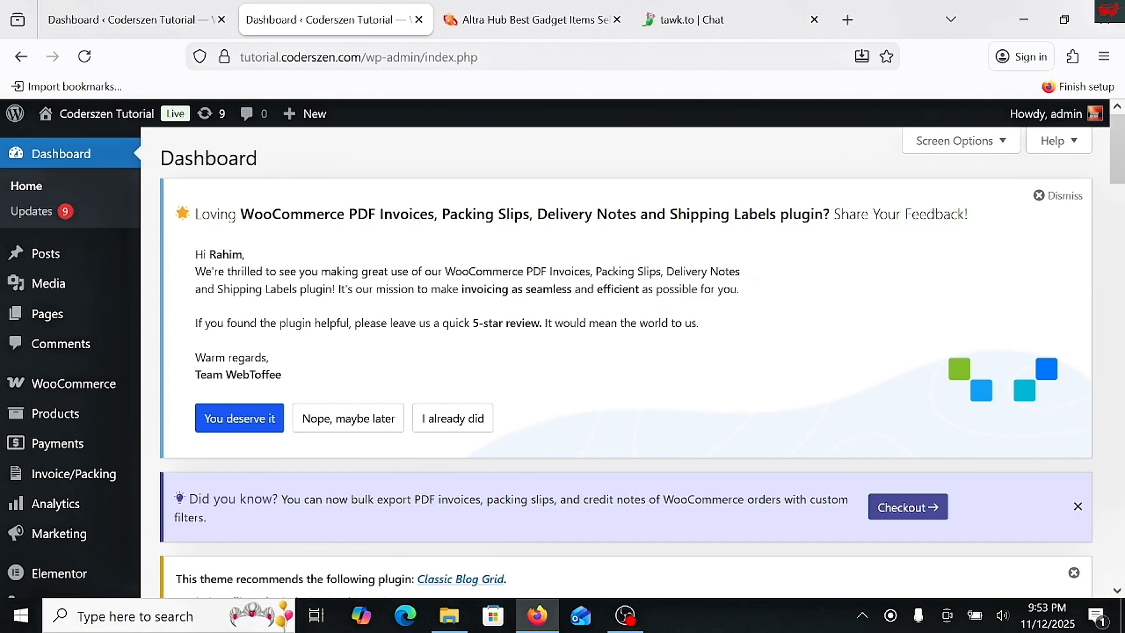
left_click_drag(276, 57, 321, 57)
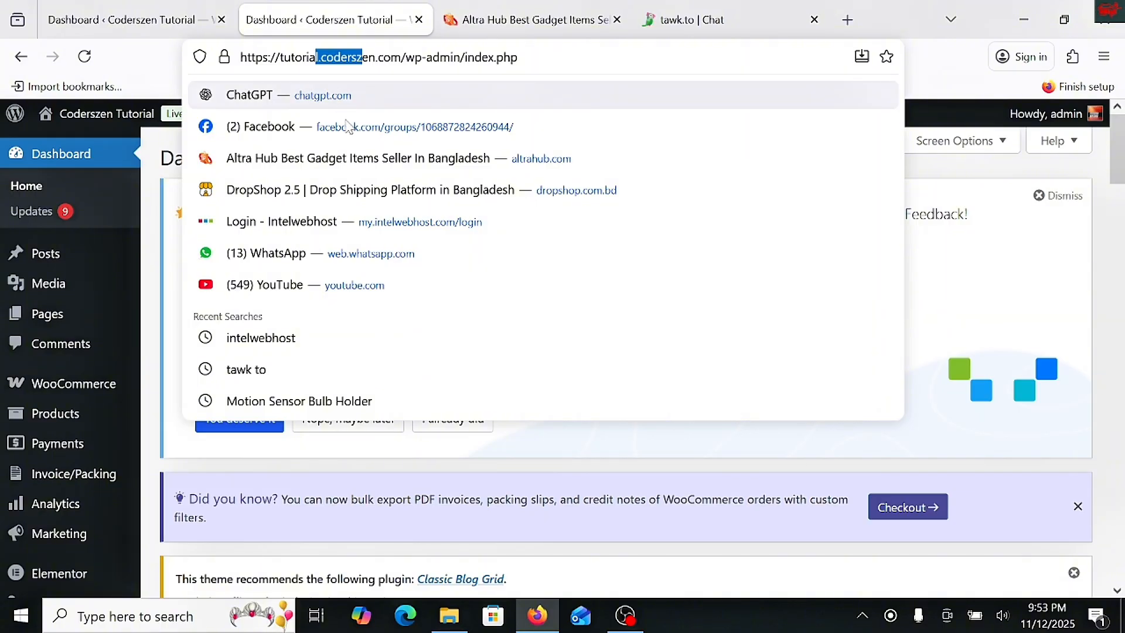
left_click(151, 352)
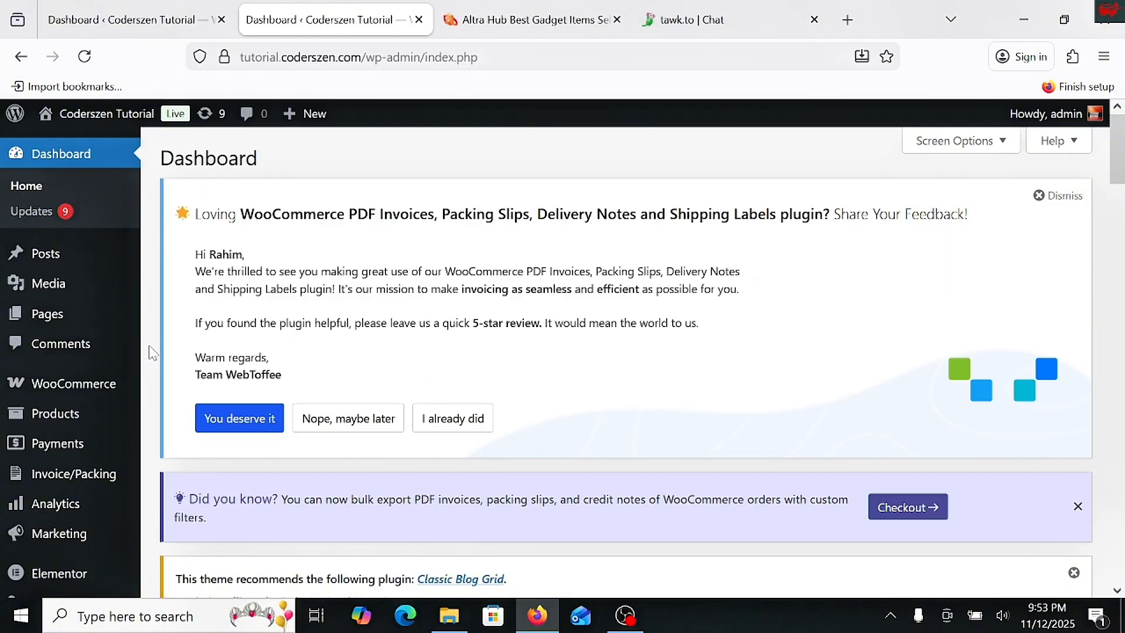
scroll(65, 451, "down", 6)
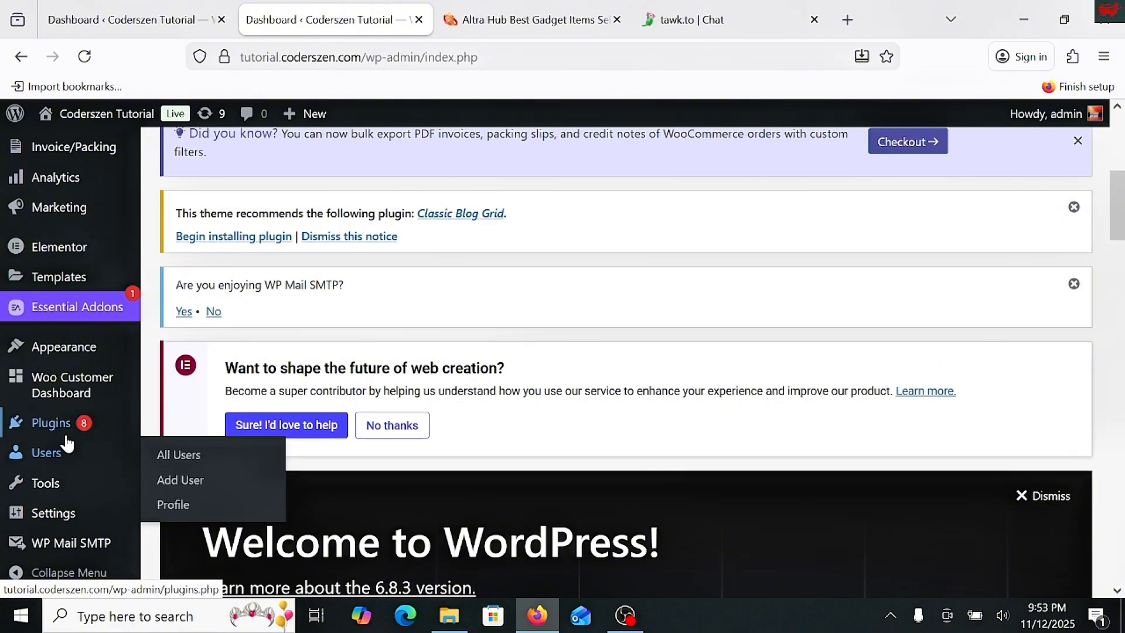
mouse_move(67, 438)
left_click(198, 451)
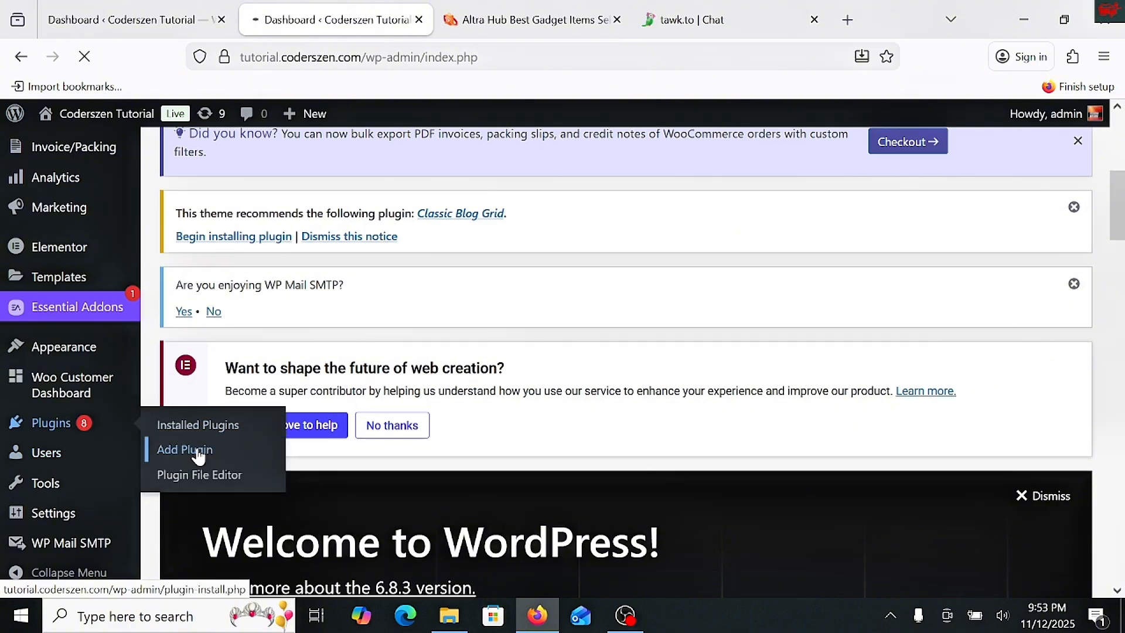
scroll(525, 367, "down", 8)
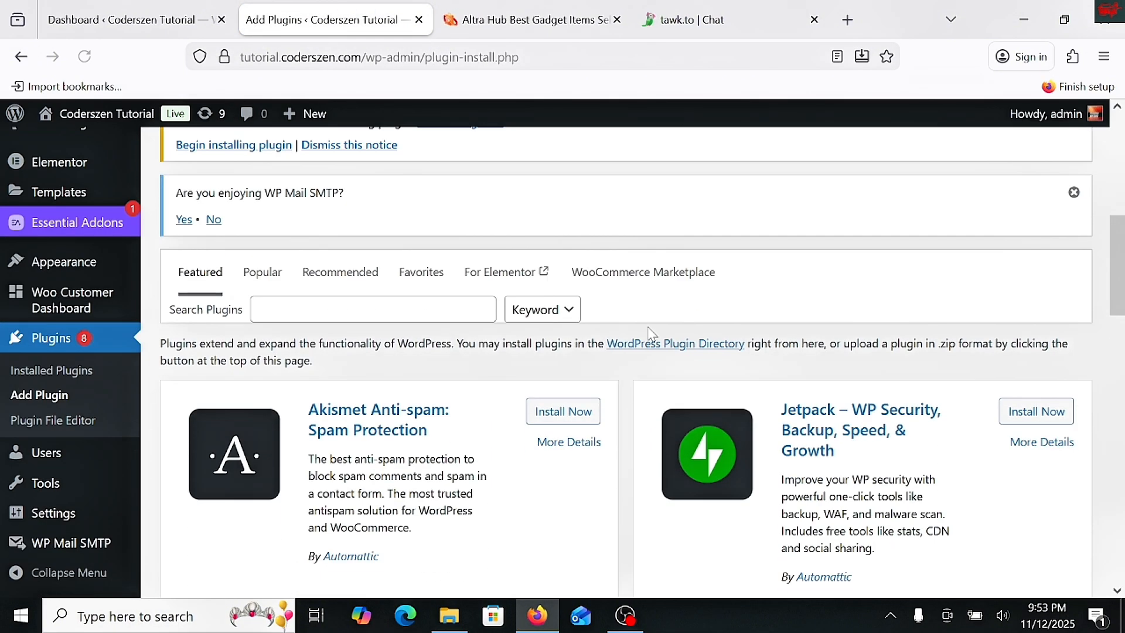
left_click(373, 309)
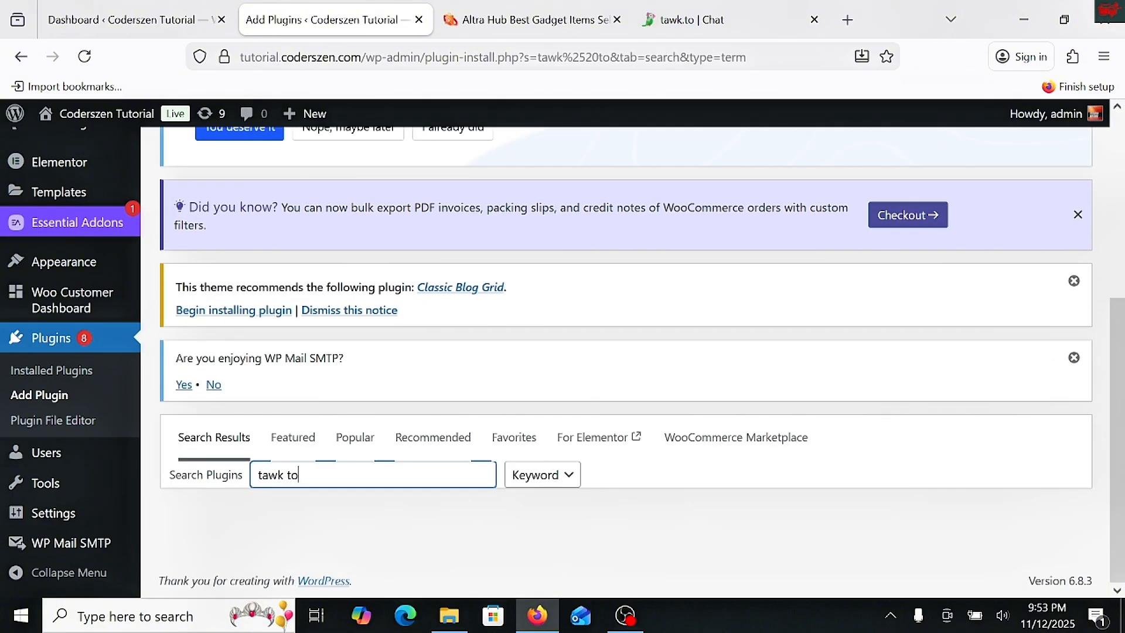
- Install and activate the Tawk.To Live Chat plugin from the search results
scroll(573, 362, "down", 5)
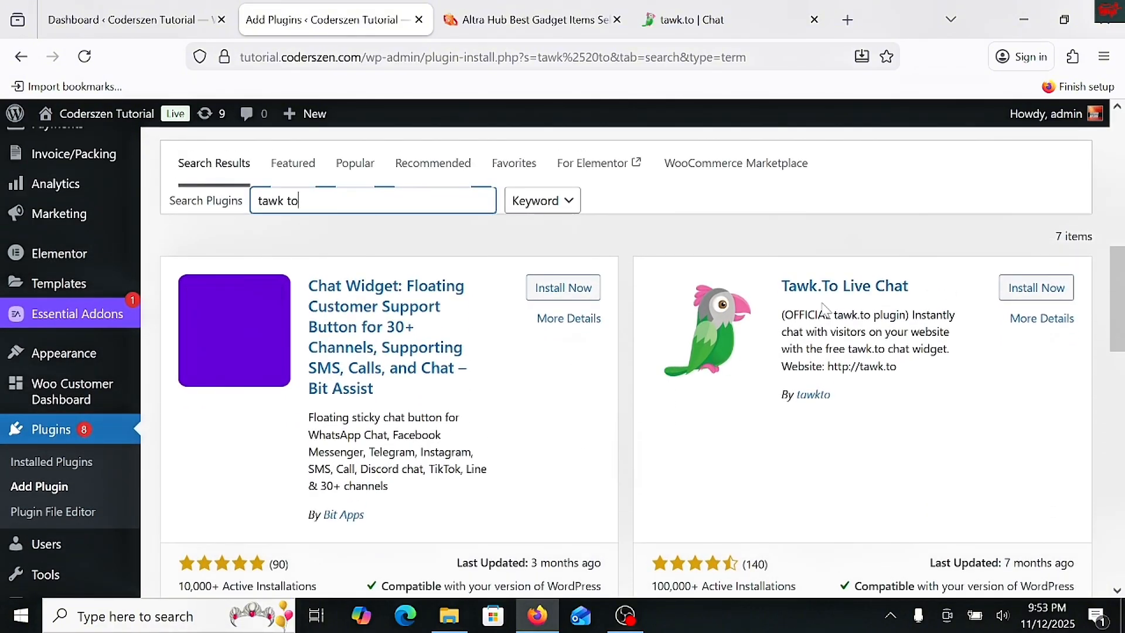
scroll(1010, 334, "down", 2)
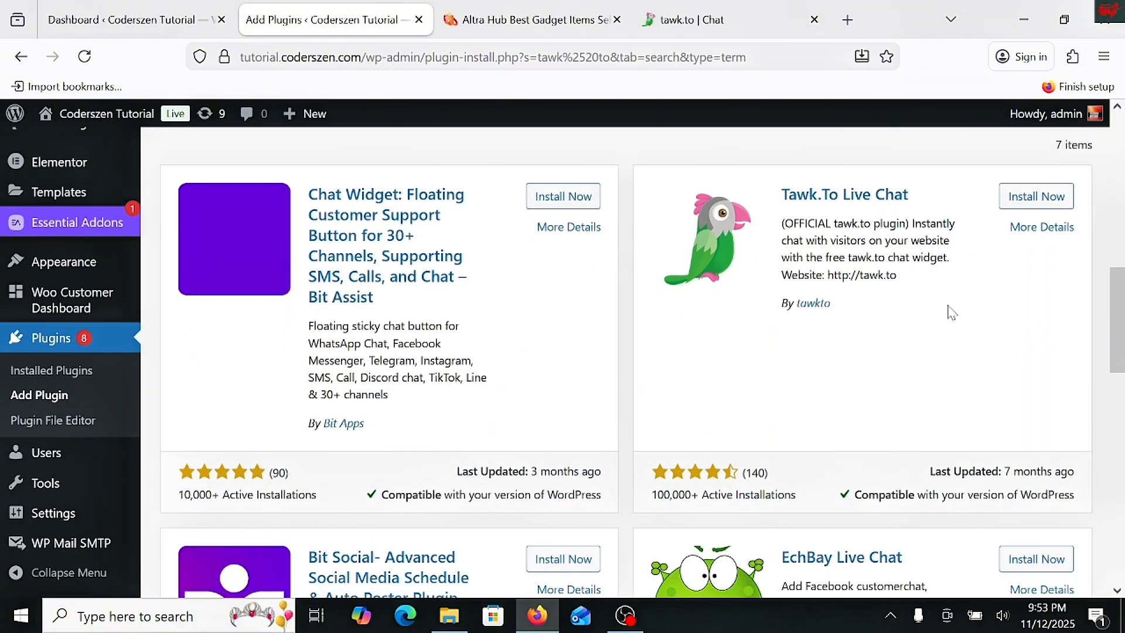
left_click(1030, 199)
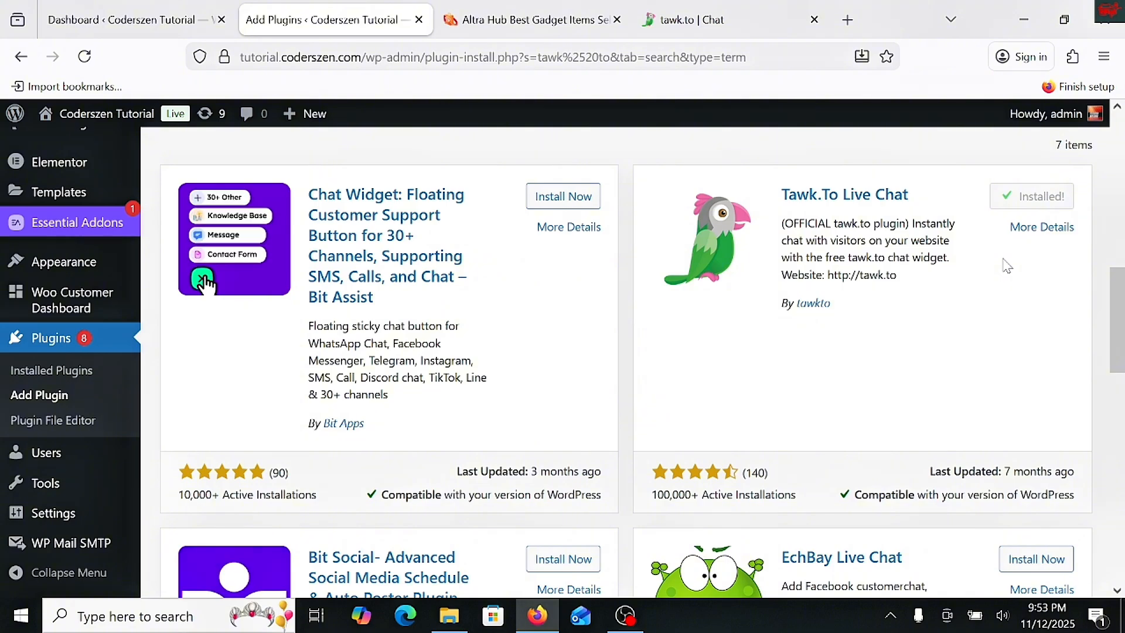
left_click(1059, 208)
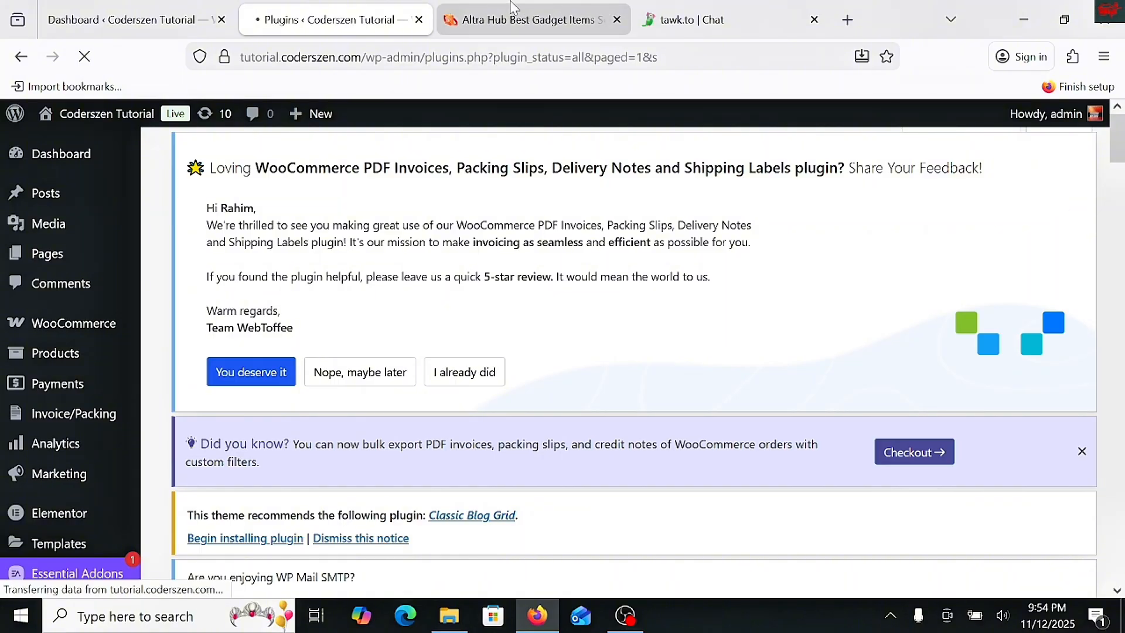
- Look through the installed plugins list for the Tawk.to Live Chat entry
scroll(1059, 207, "down", 7)
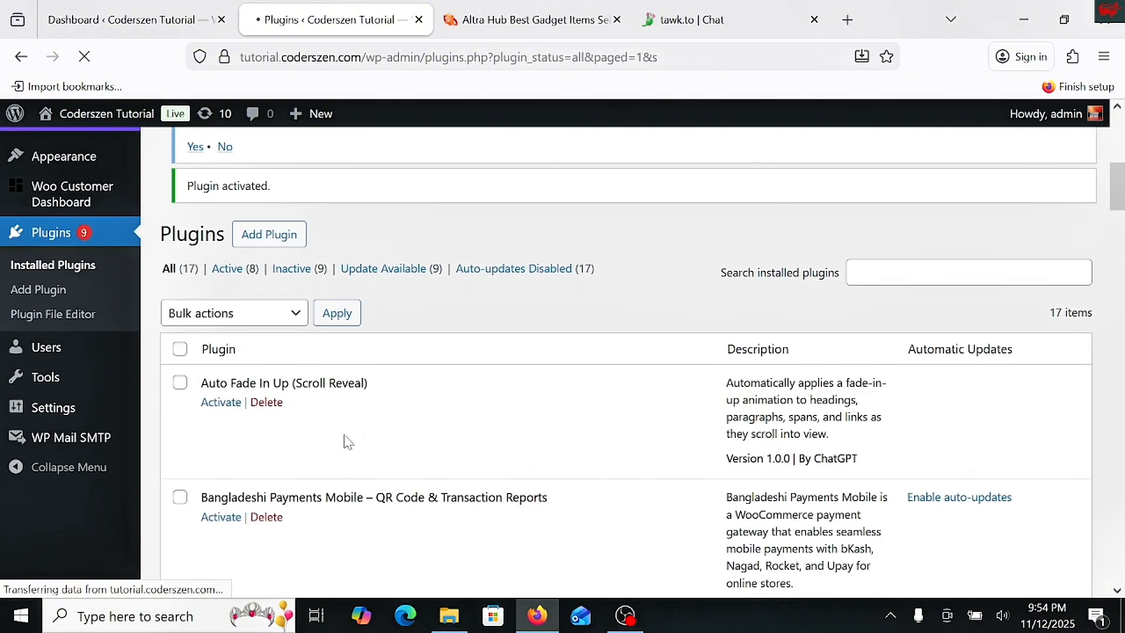
scroll(346, 441, "up", 6)
scroll(346, 440, "up", 1)
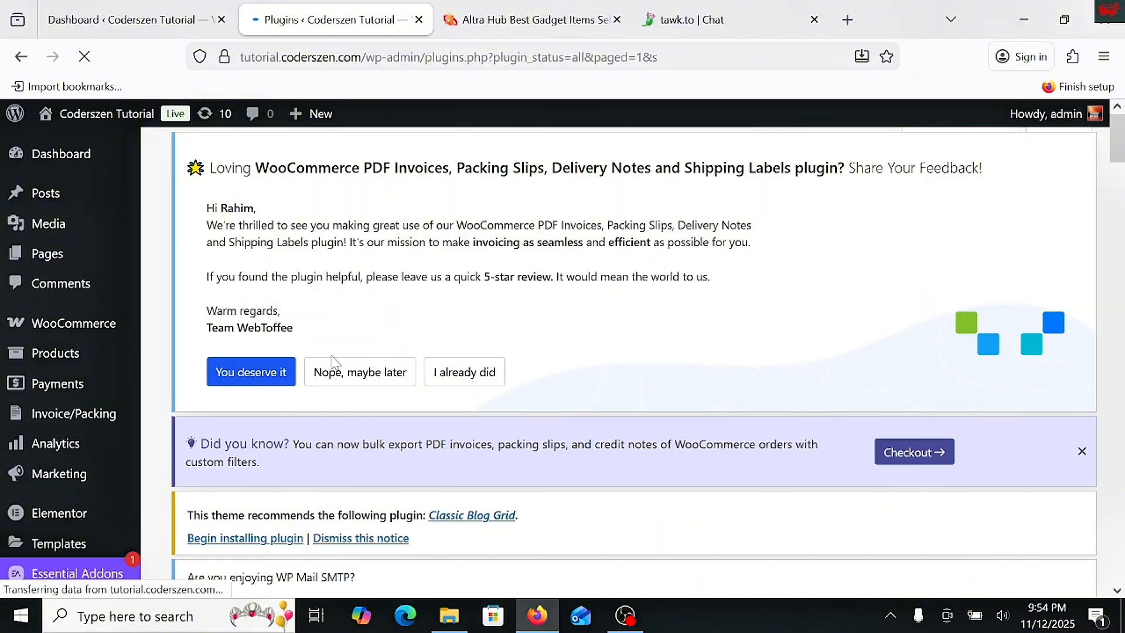
scroll(332, 362, "down", 8)
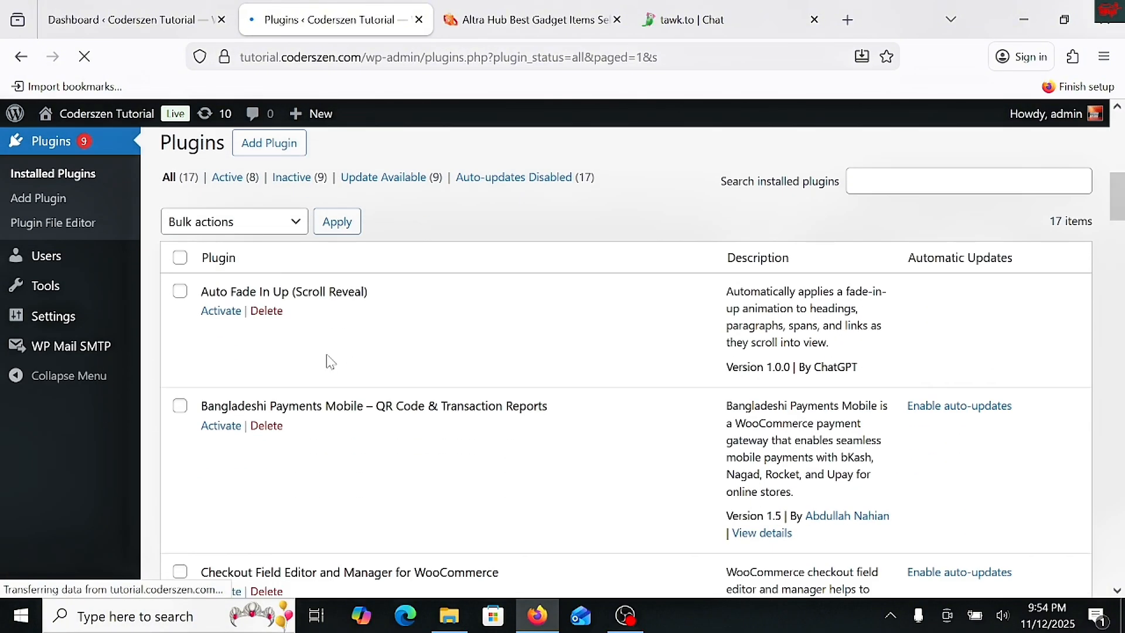
scroll(330, 361, "down", 16)
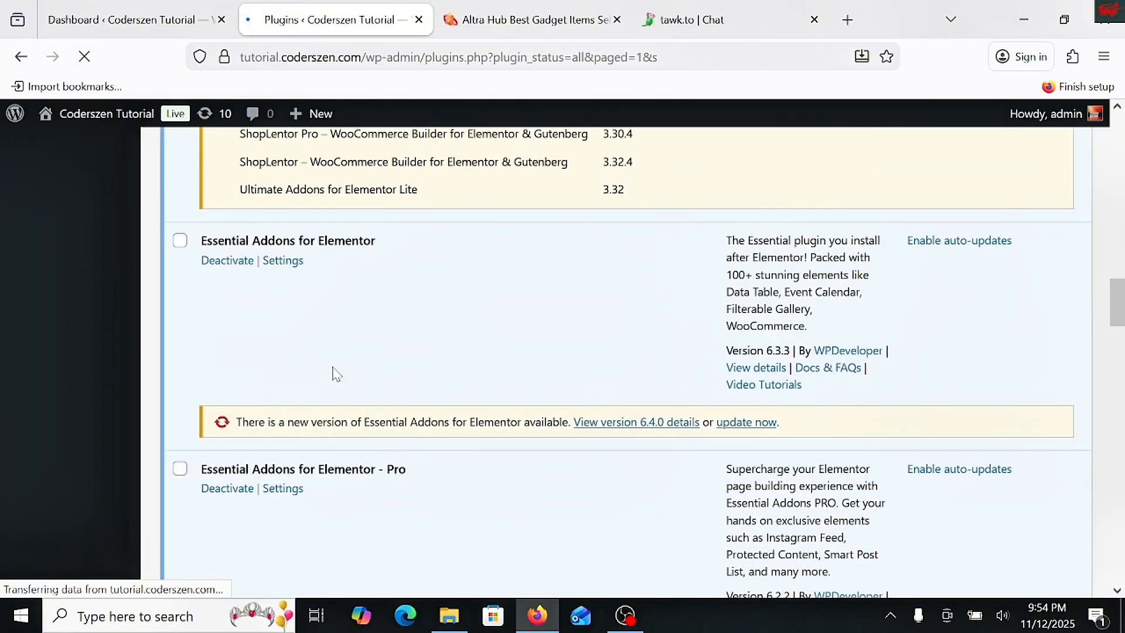
scroll(337, 375, "down", 12)
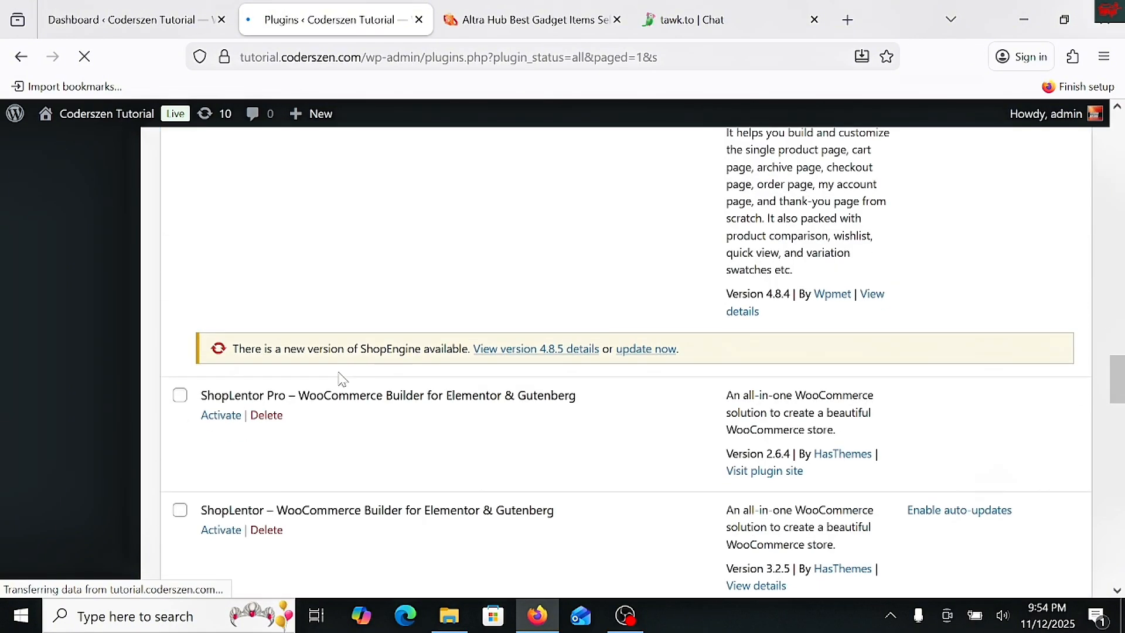
scroll(340, 378, "down", 6)
scroll(304, 392, "down", 3)
scroll(304, 396, "up", 3)
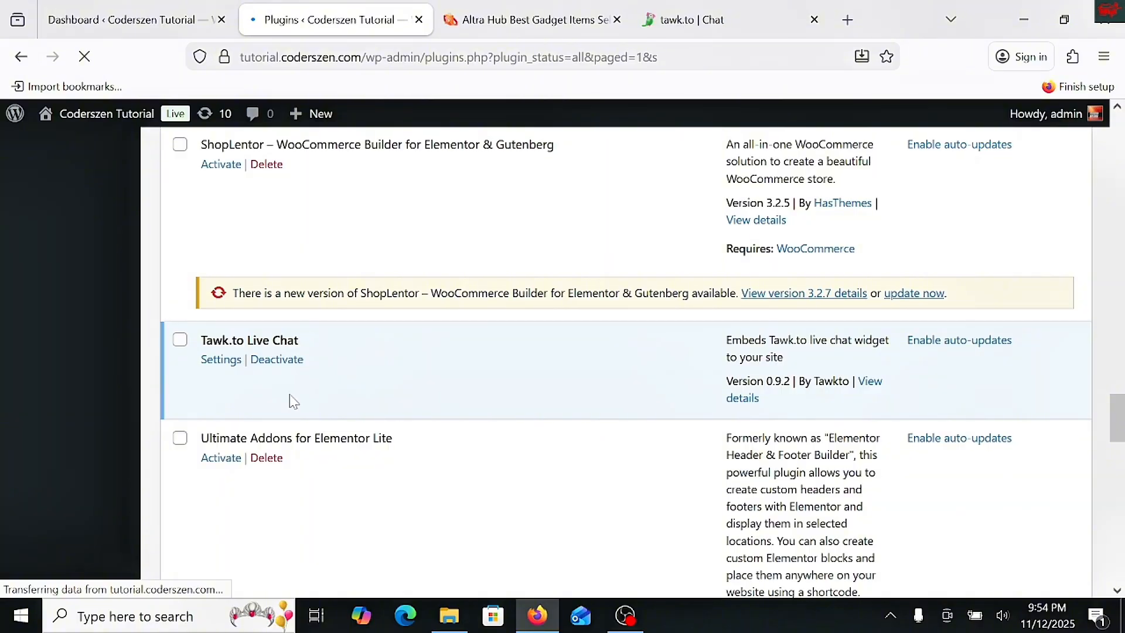
- Open the Tawk.to Live Chat plugin's settings and start its account login in a maximized window
left_click(230, 365)
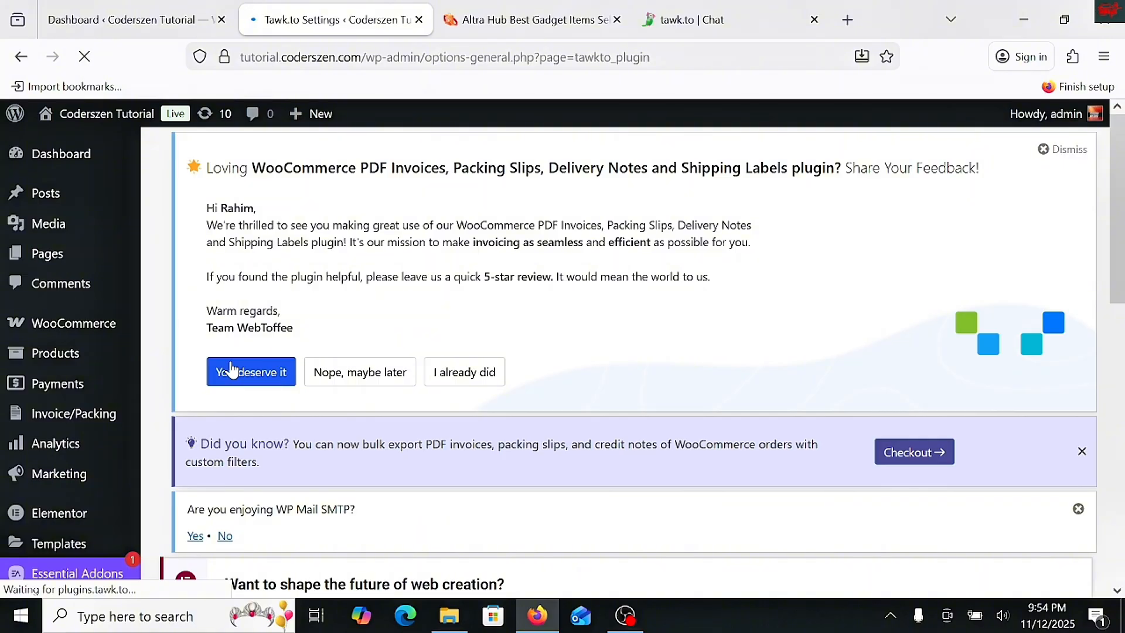
scroll(231, 370, "down", 10)
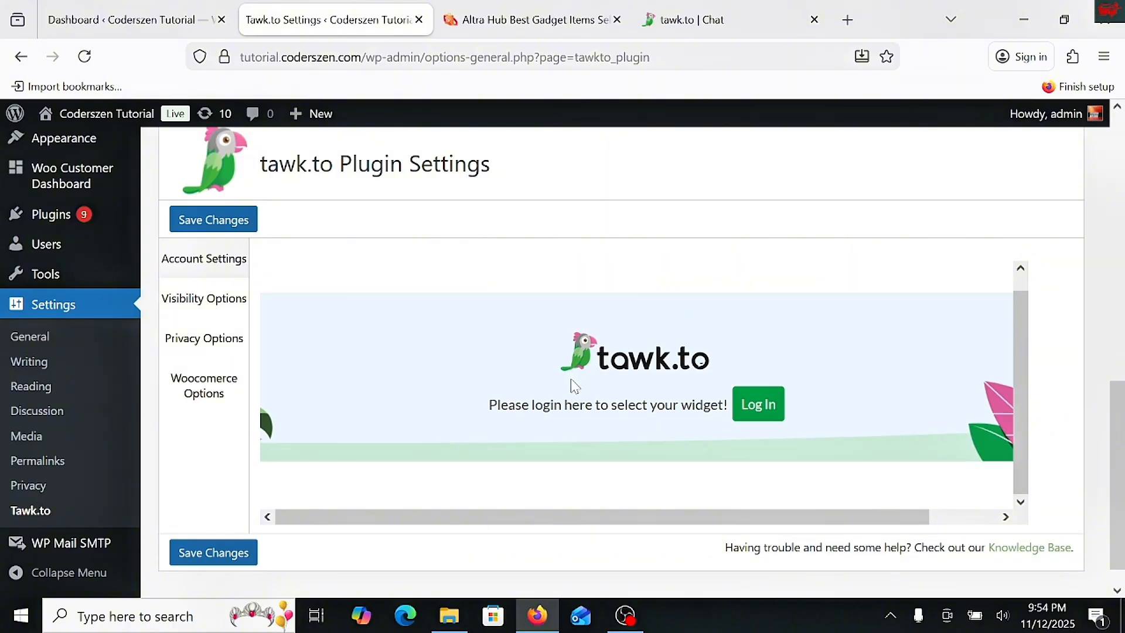
scroll(573, 387, "down", 1)
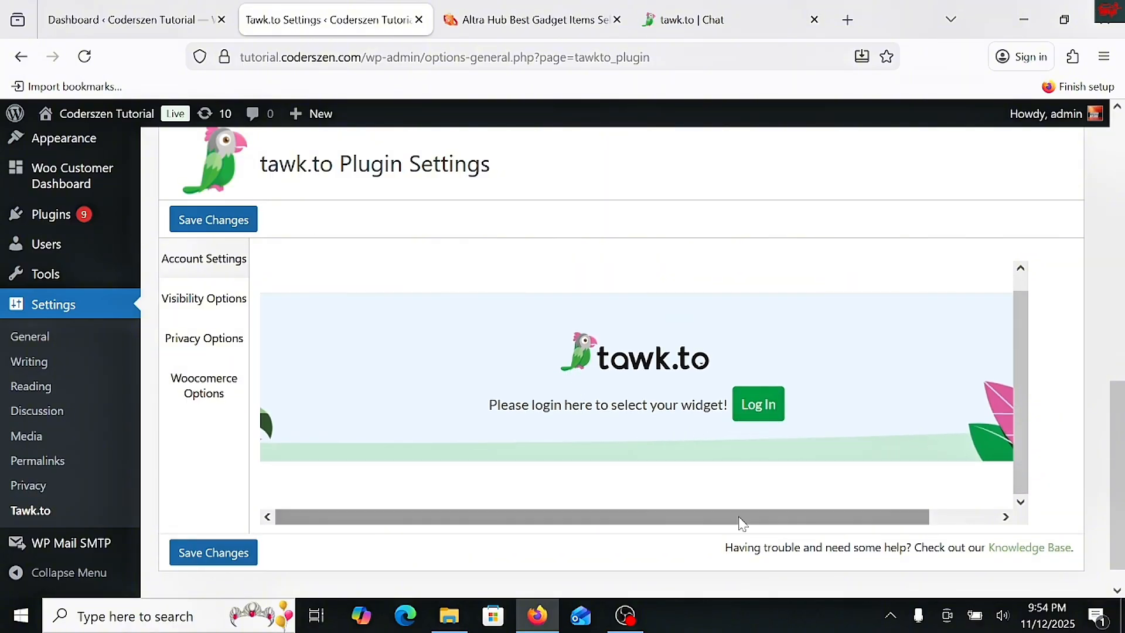
left_click_drag(741, 518, 767, 522)
left_click(710, 410)
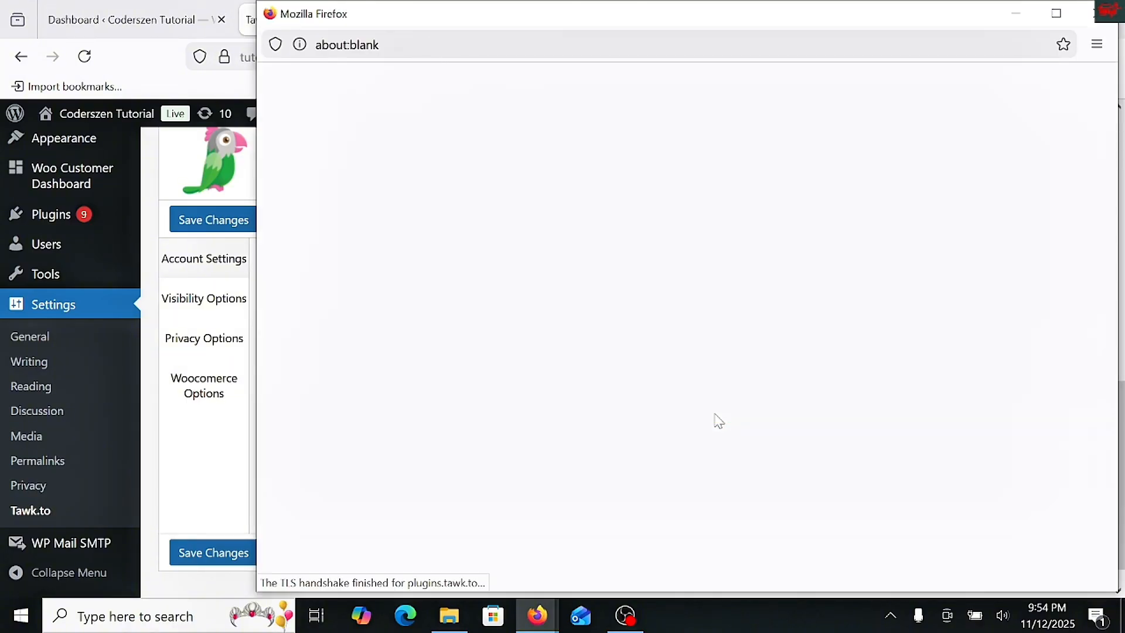
left_click(1057, 12)
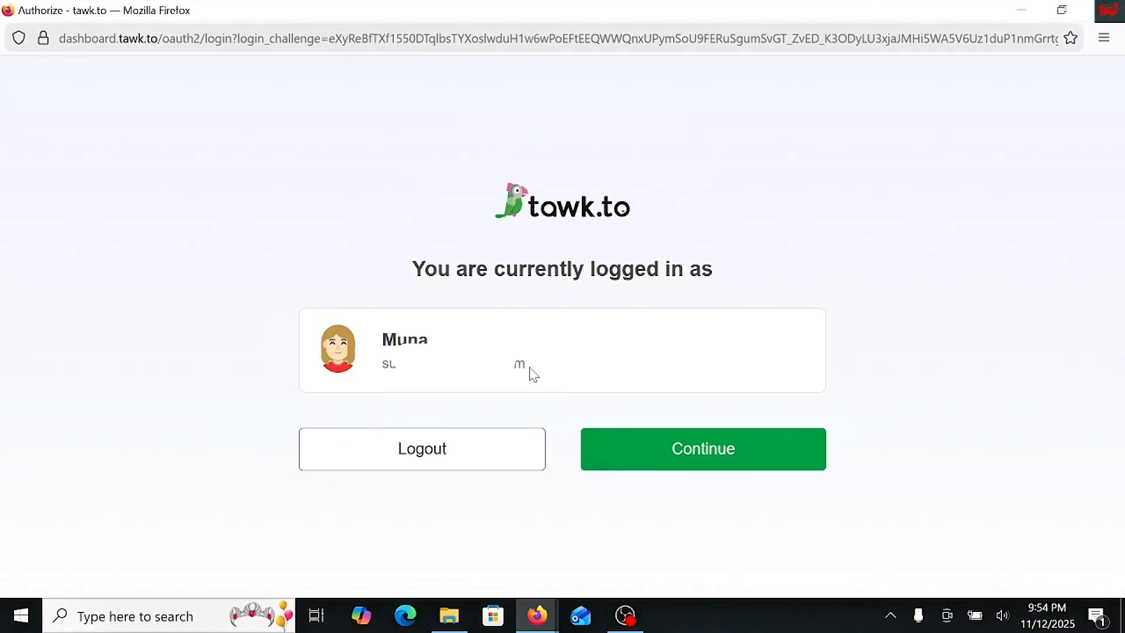
- Log out of the current tawk.to account and open the sign-up form for a new account
left_click_drag(493, 269, 691, 269)
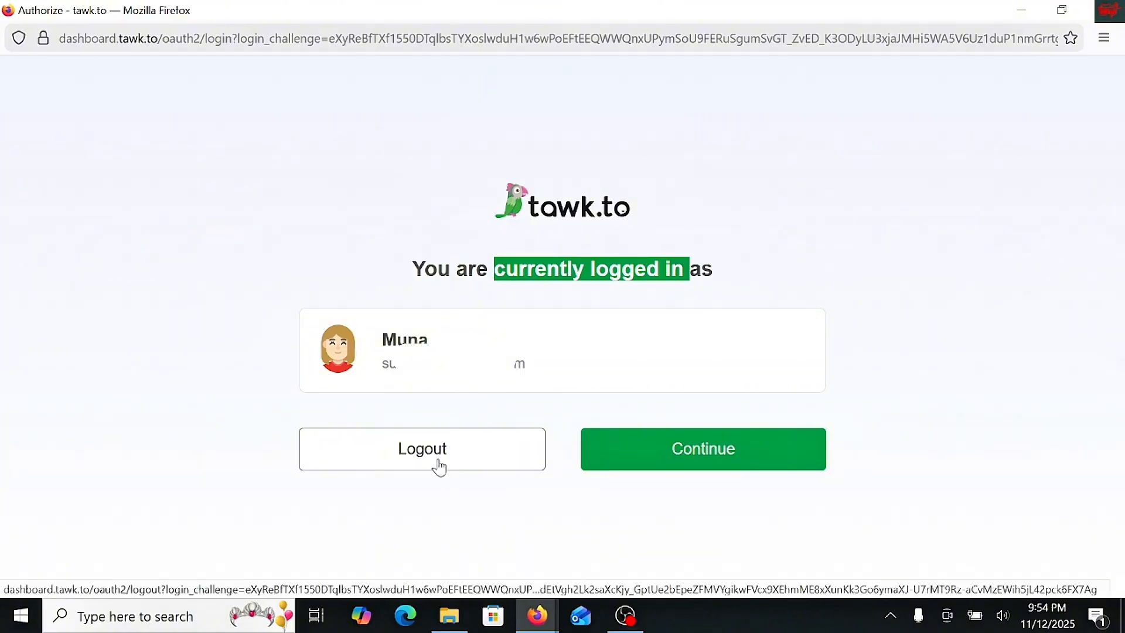
left_click(439, 466)
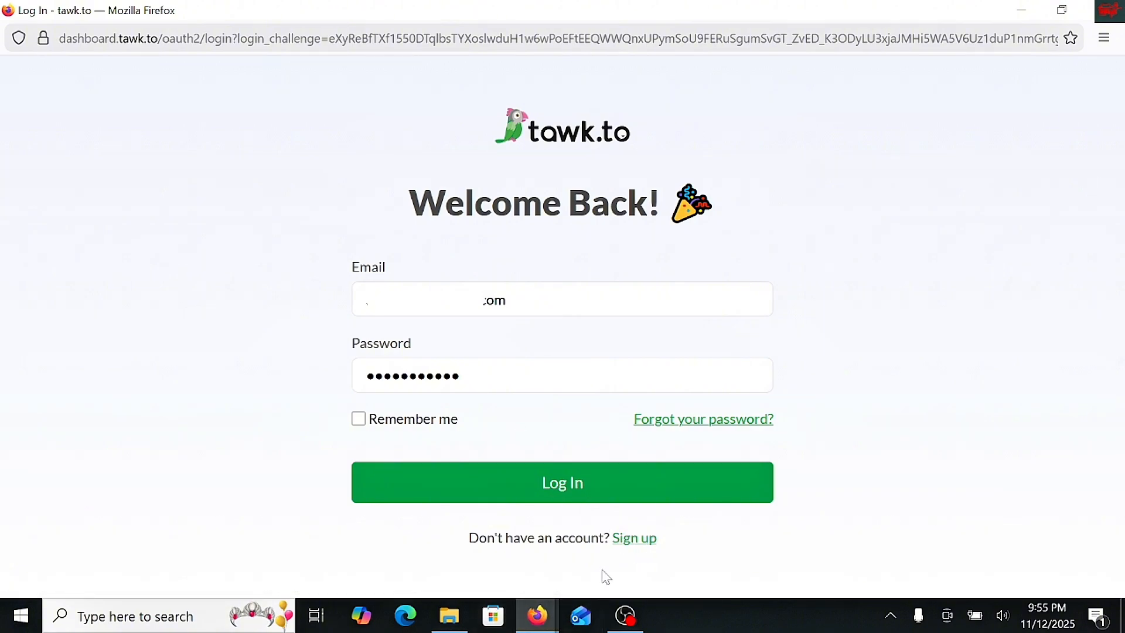
left_click(648, 545)
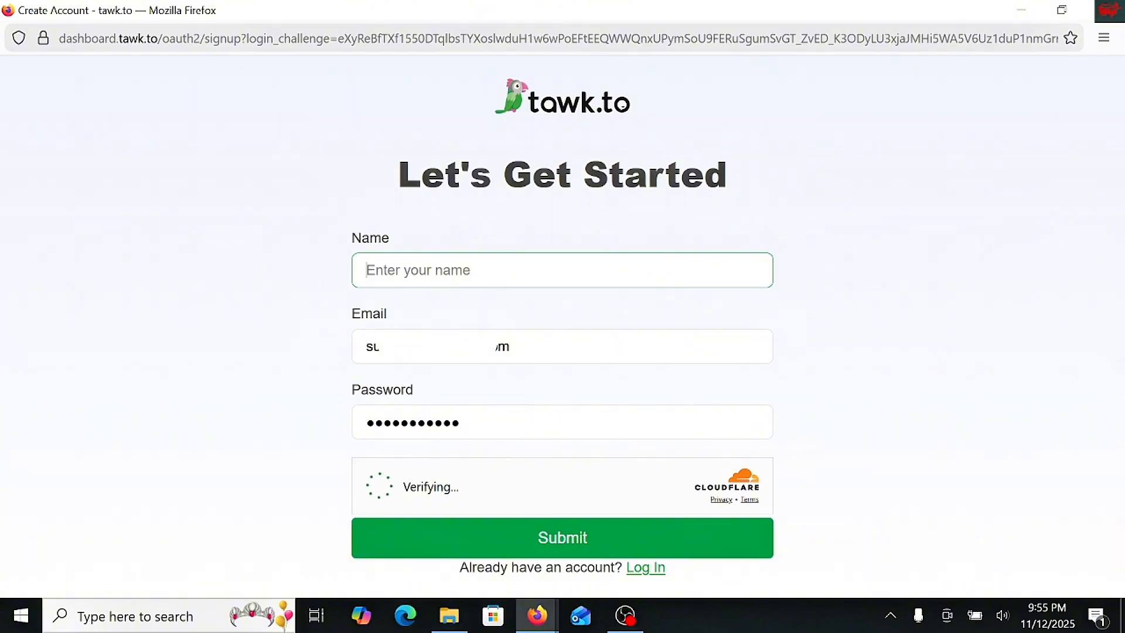
- Fill in the sign-up form with tutorial as the name, the account e-mail and the saved account password
type("tutorial")
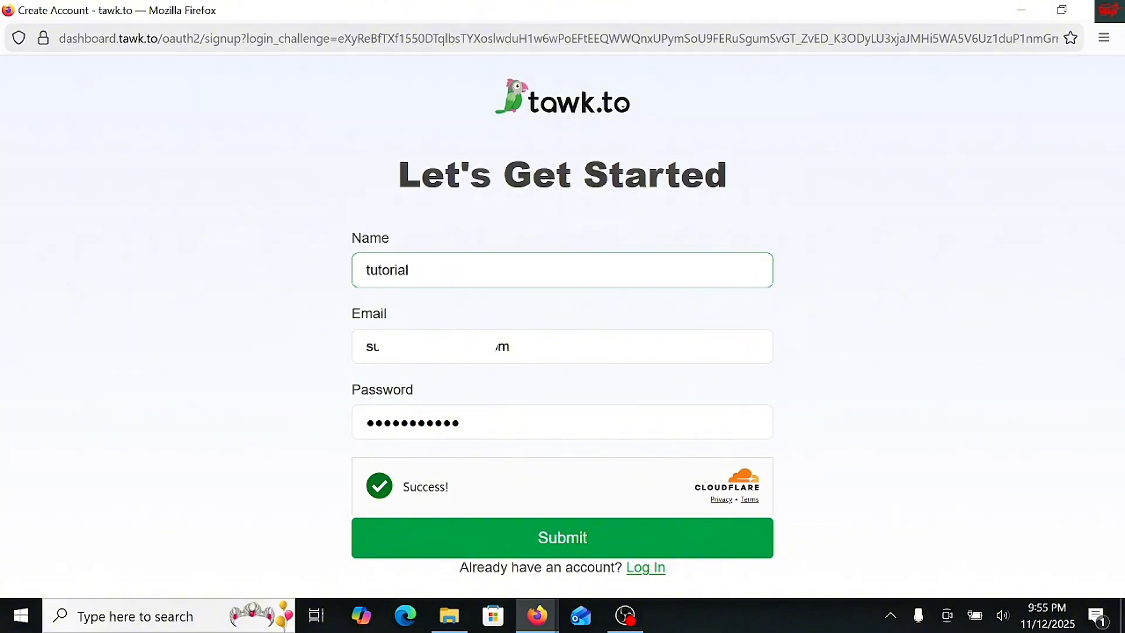
key("Tab")
type("c")
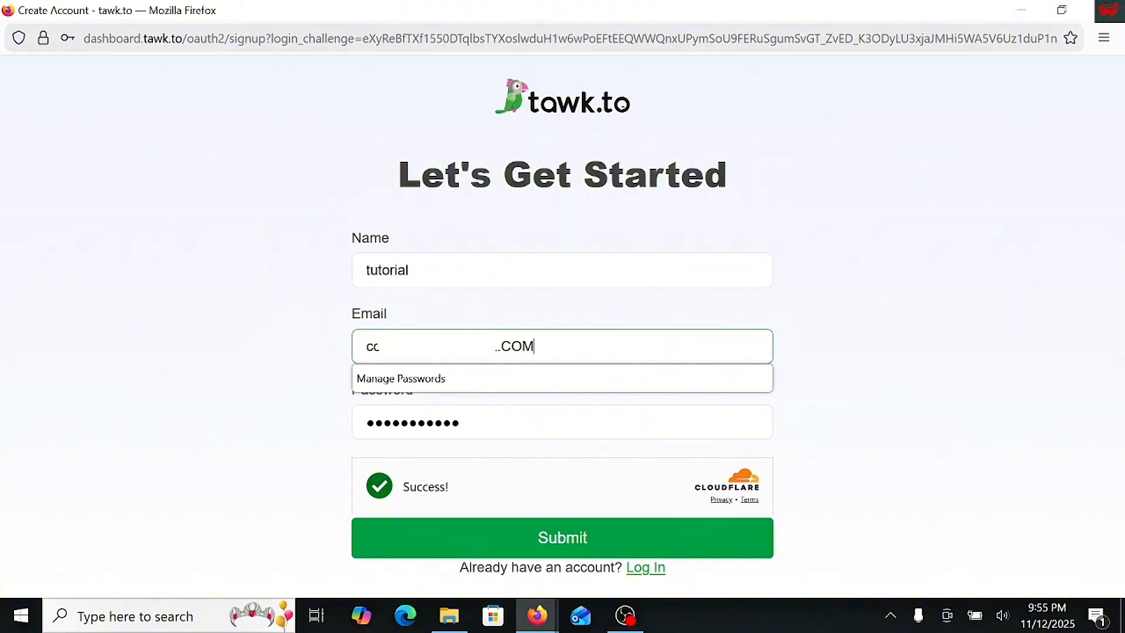
left_click(426, 422)
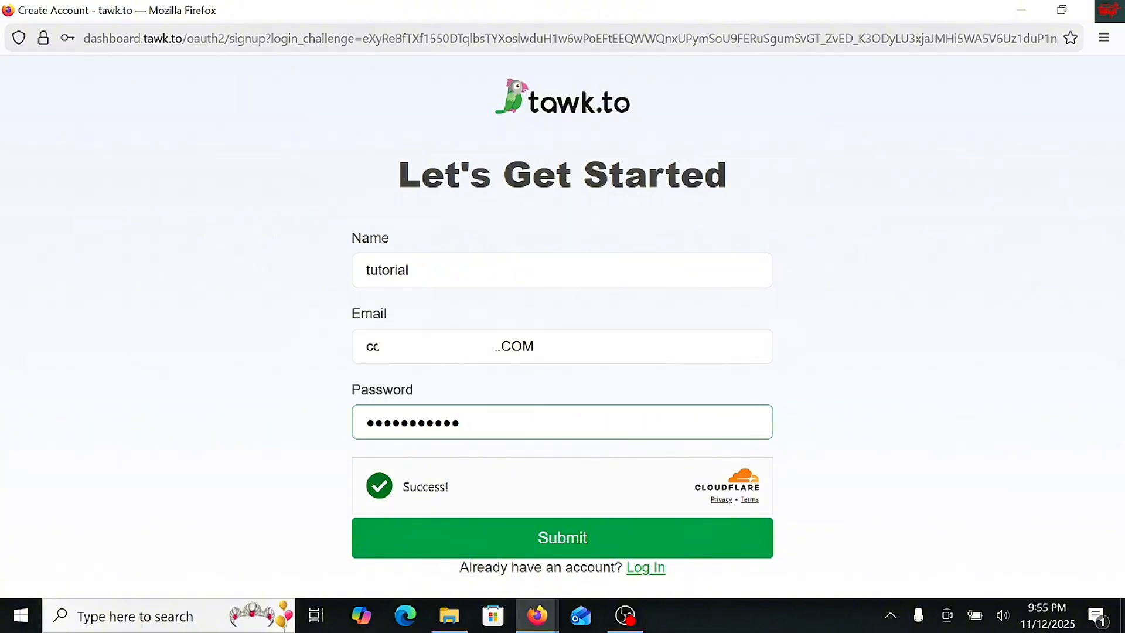
key("ctrl+a")
type("a")
key("BackSpace")
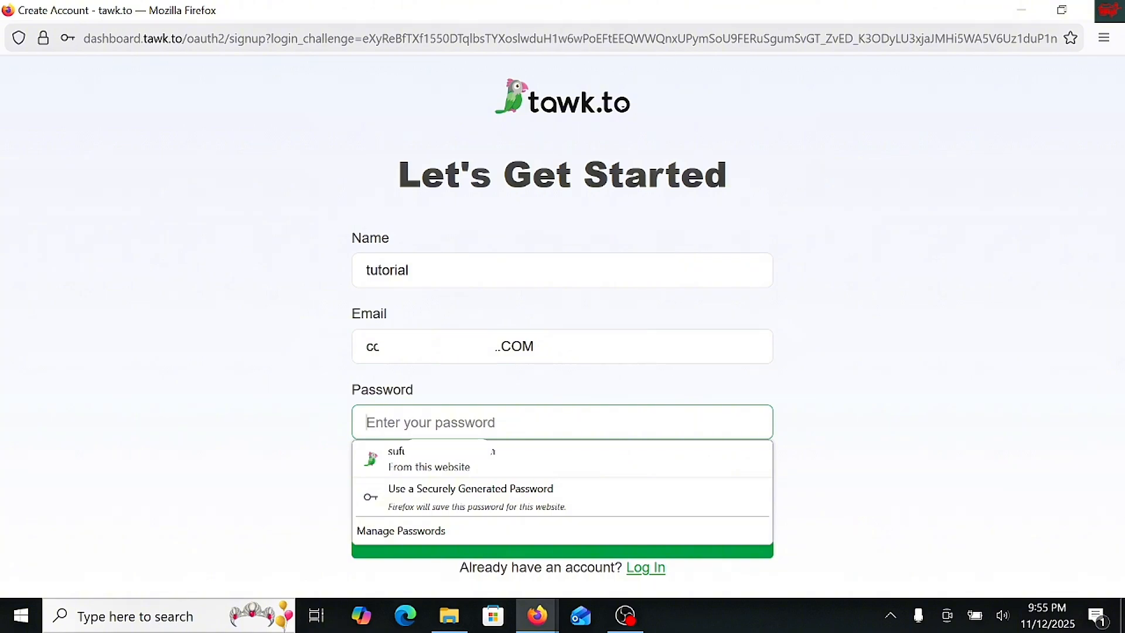
left_click(460, 463)
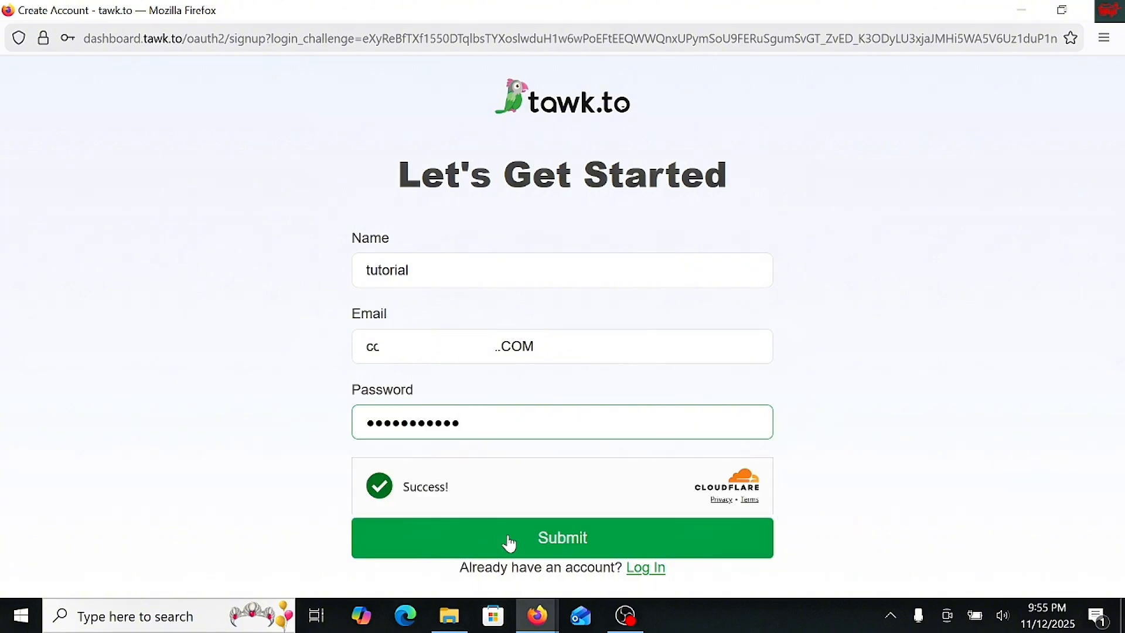
- Submit the sign-up, saving its login in the browser, and allow the tawk.to widget integration access to the account
left_click(510, 543)
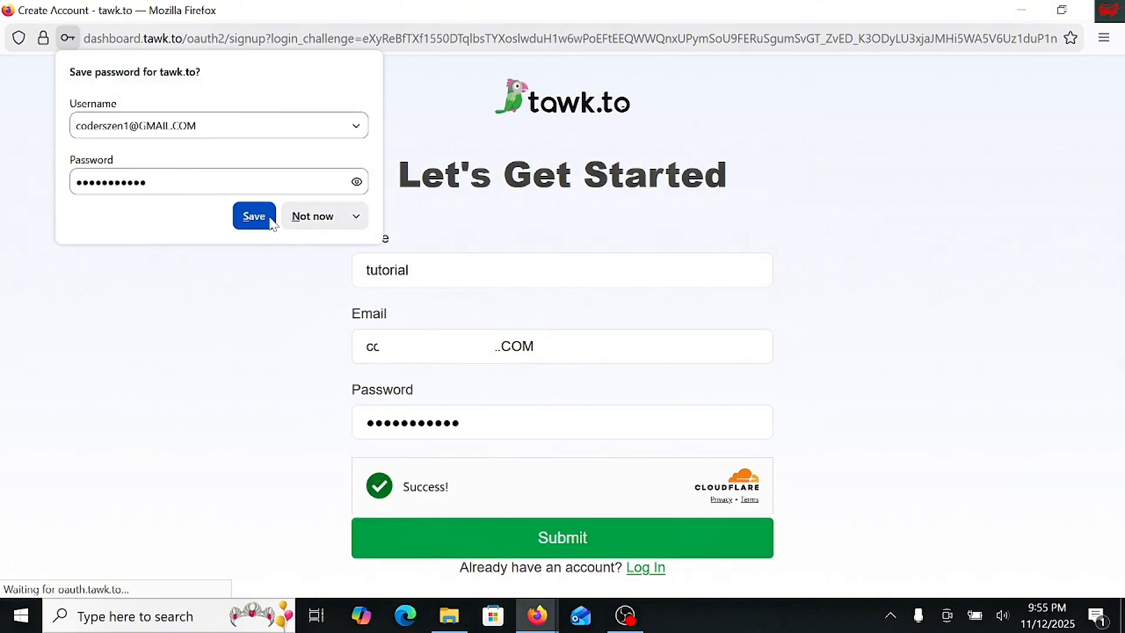
left_click(254, 216)
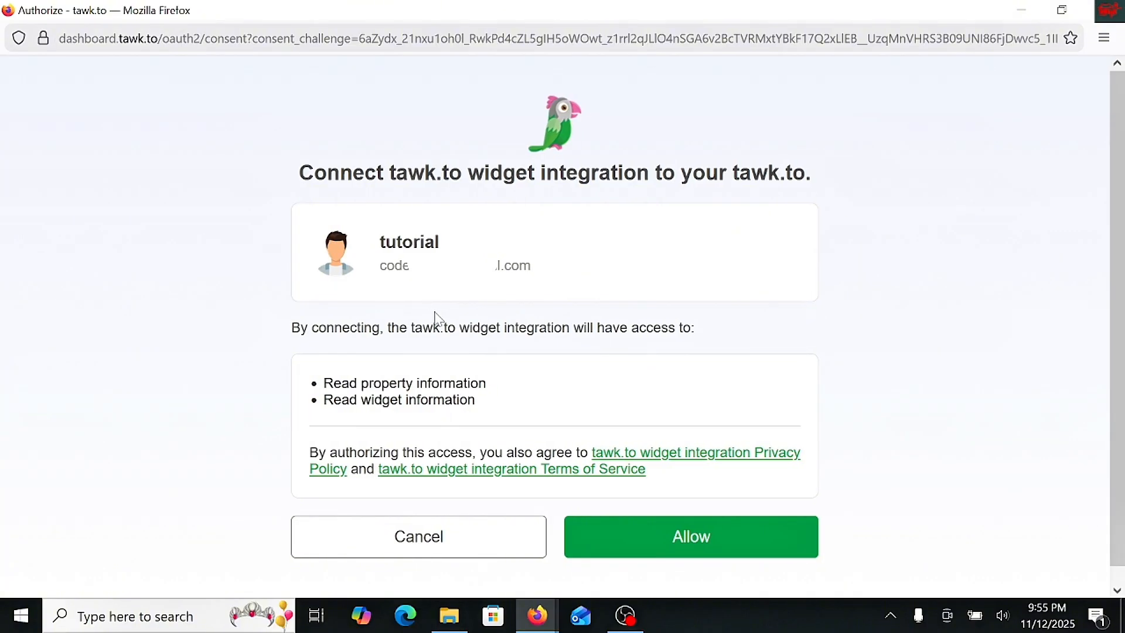
scroll(457, 354, "down", 1)
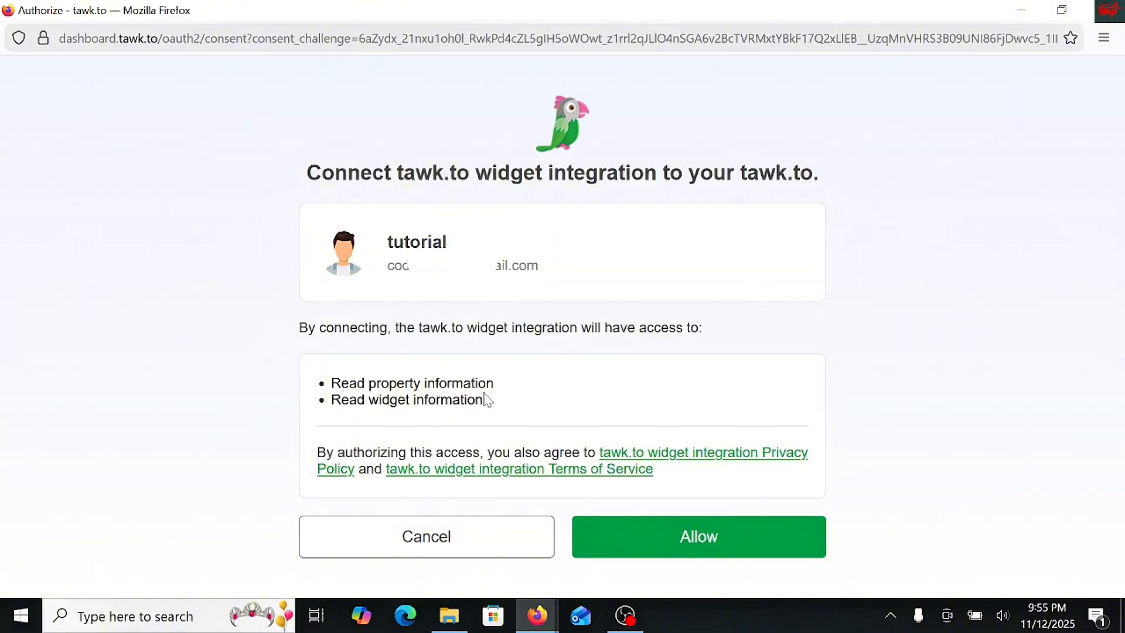
left_click(707, 543)
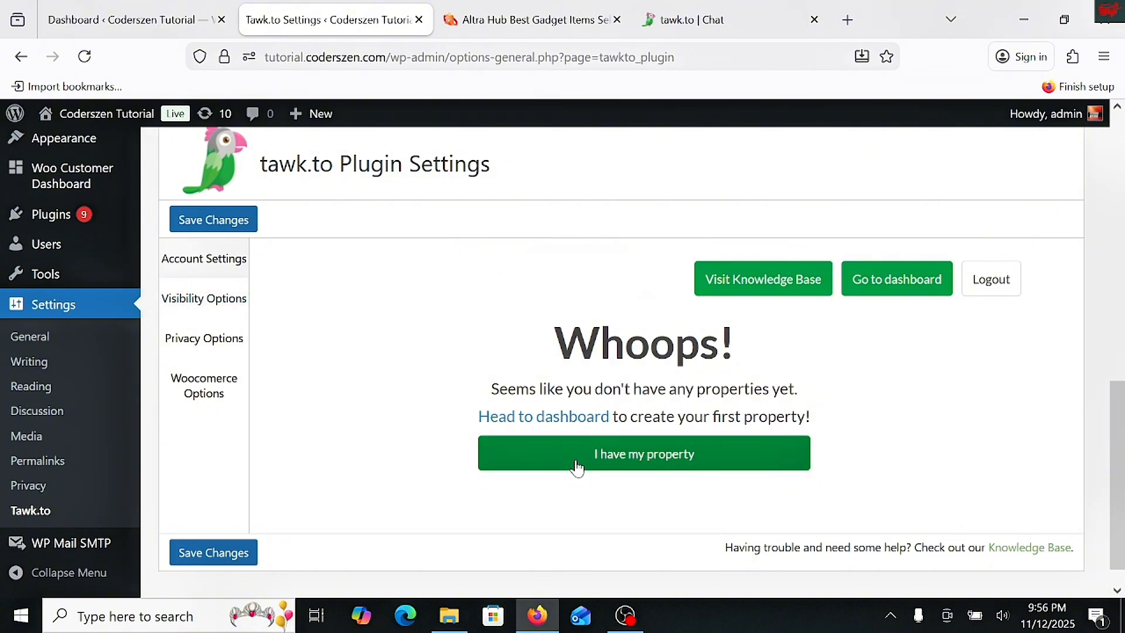
- Close the old tawk.to chat tab and open the tawk.to dashboard in a new tab
left_click(813, 20)
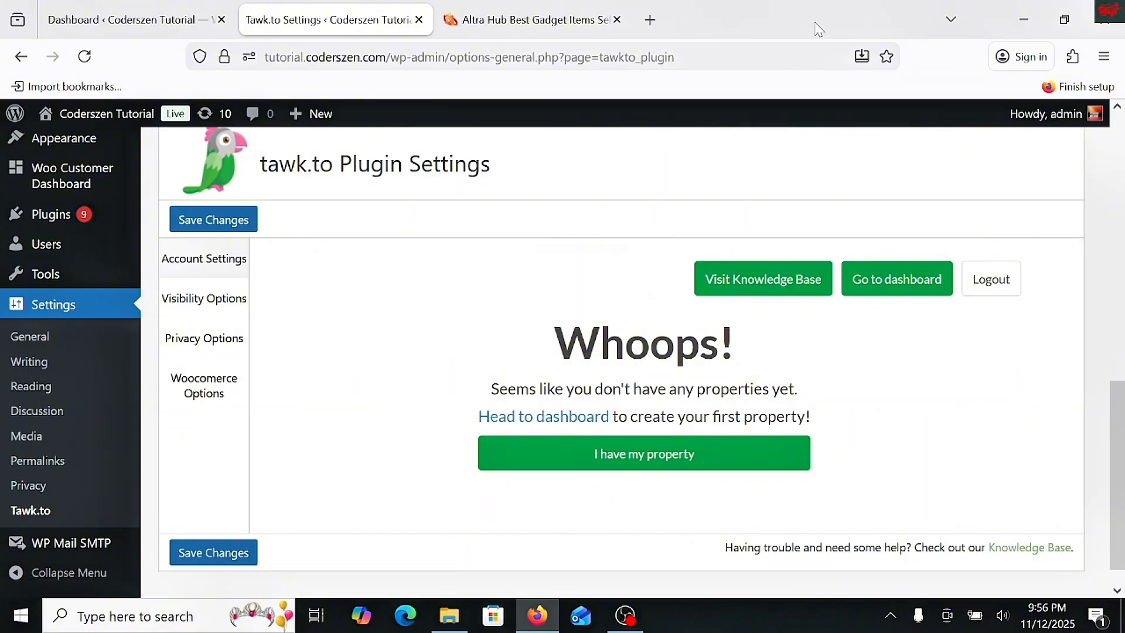
left_click(648, 20)
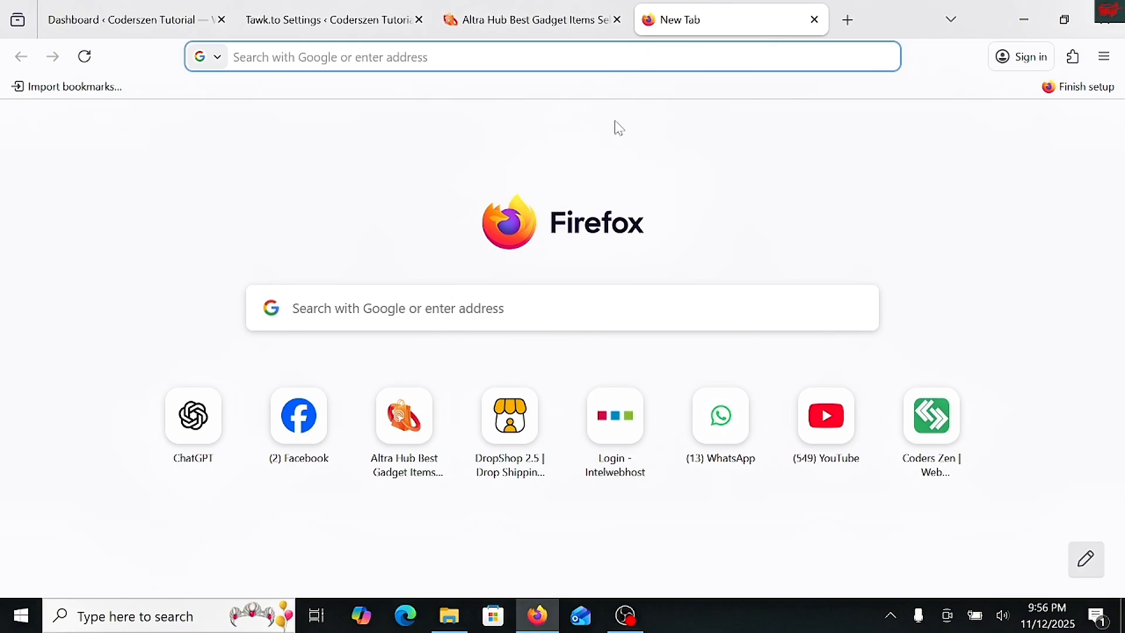
type("TAWK")
left_click(326, 354)
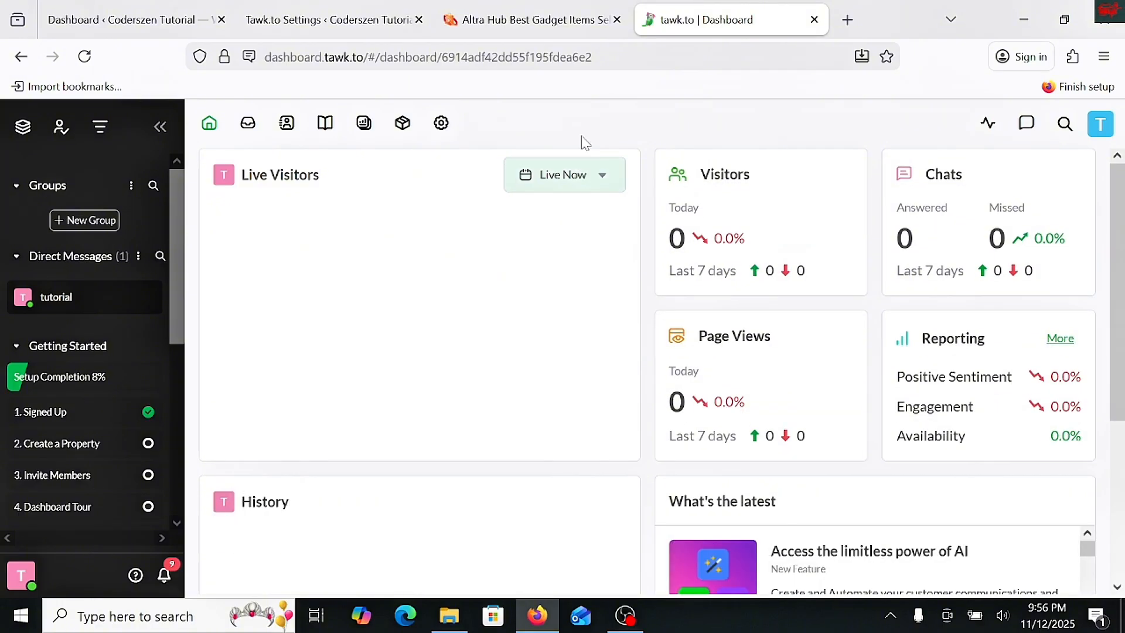
- Start creating a property in the tawk.to dashboard and name it CHAT
left_click(1101, 123)
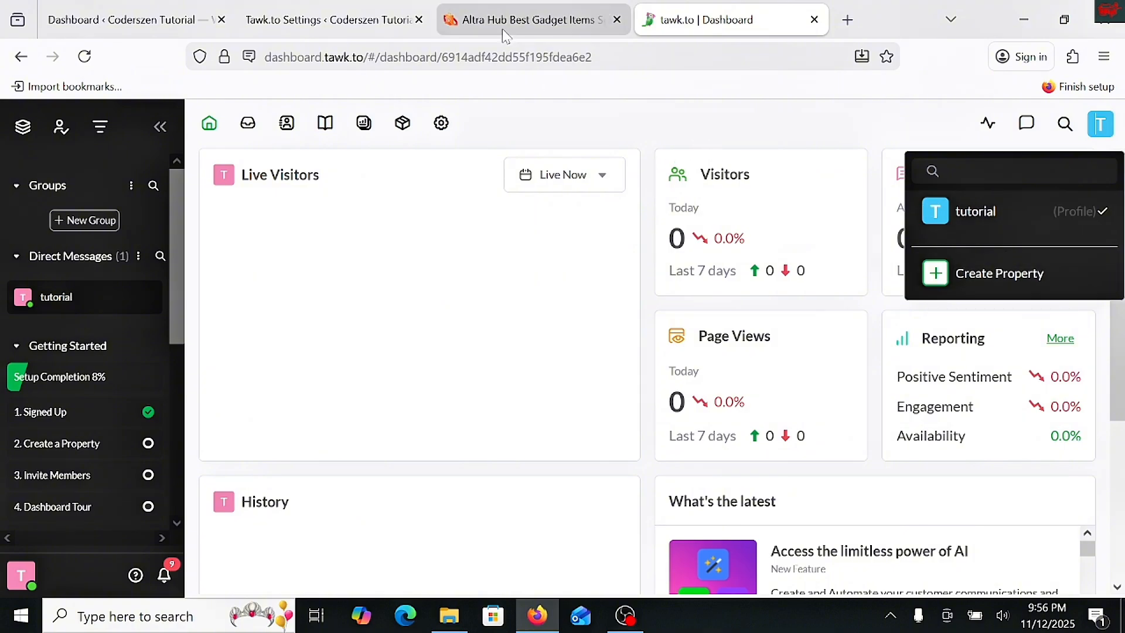
left_click(528, 19)
left_click(328, 19)
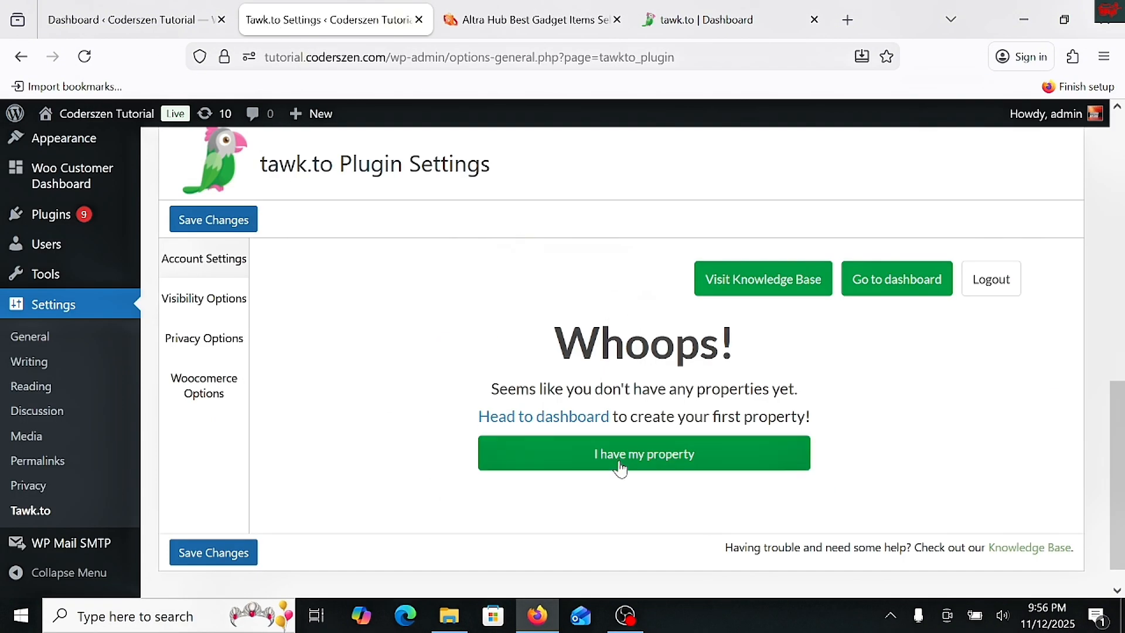
left_click(721, 19)
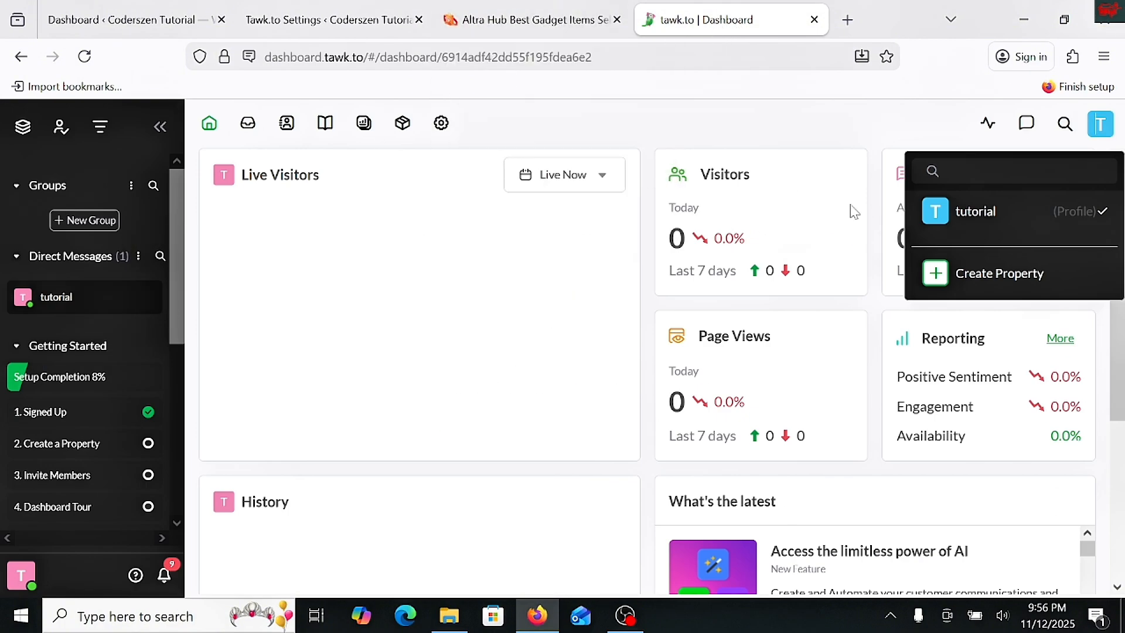
left_click(1003, 287)
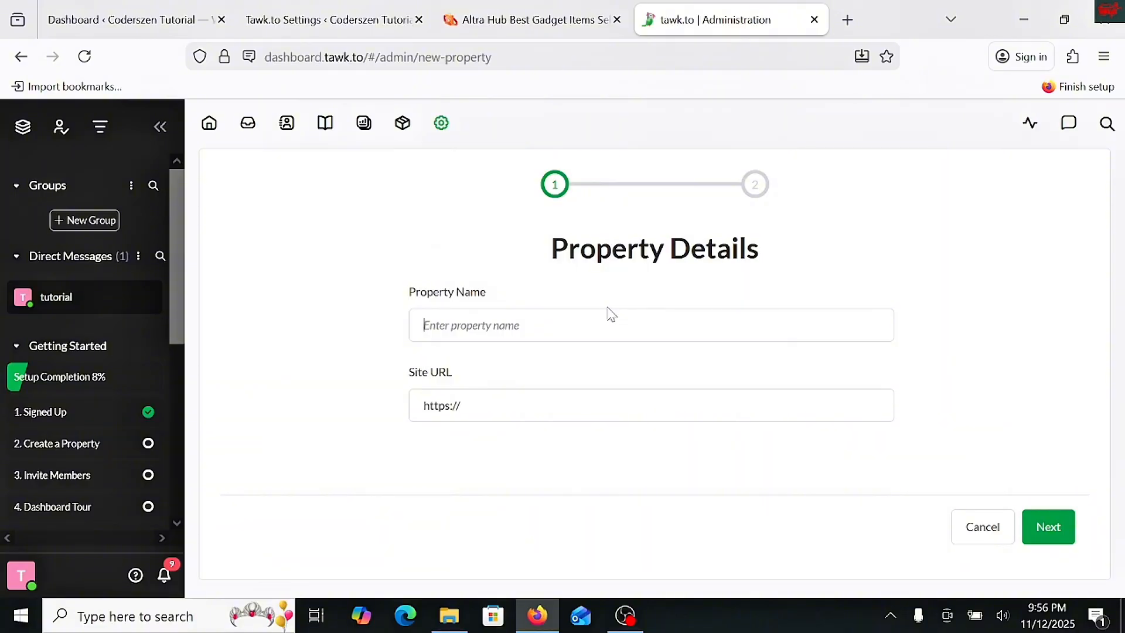
left_click(583, 322)
type("CH")
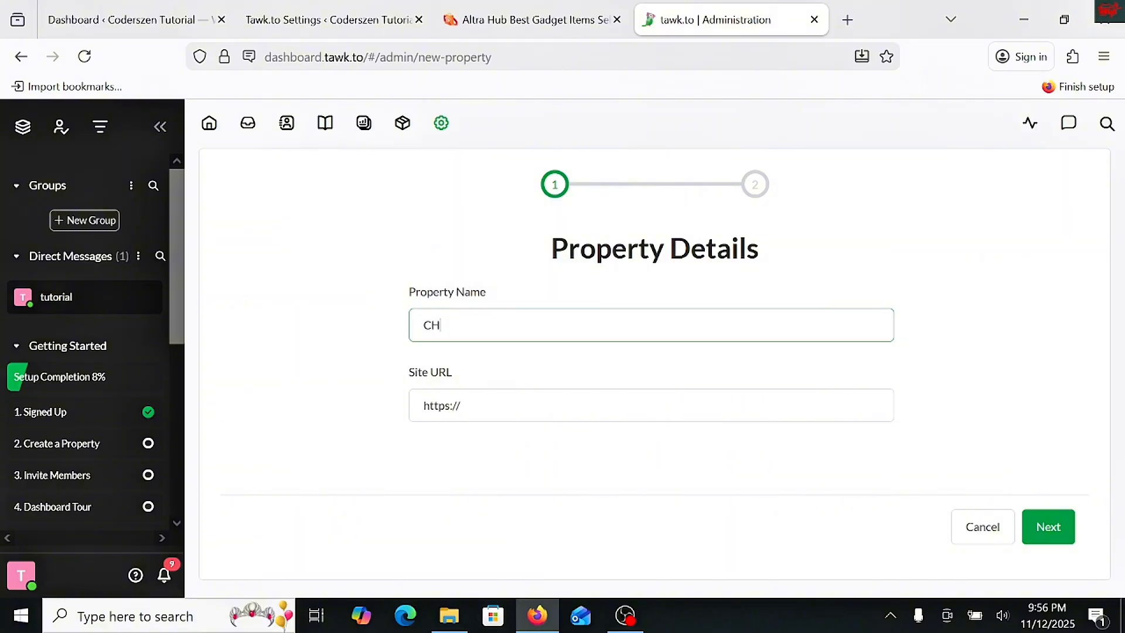
type("AT")
left_click(467, 394)
left_click(335, 23)
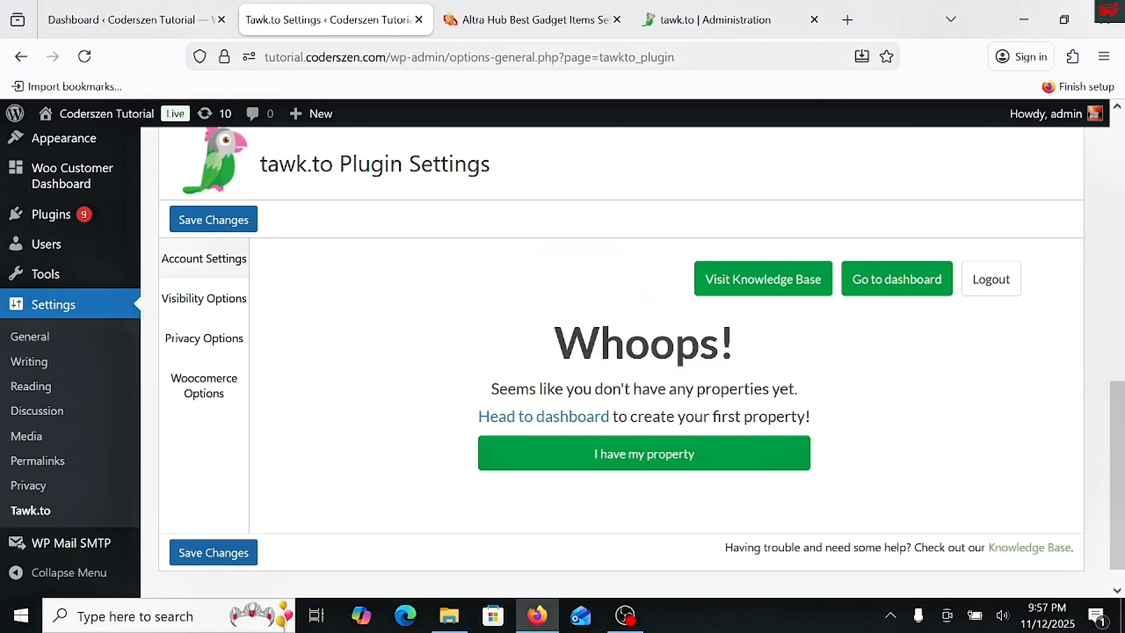
left_click(389, 57)
left_click_drag(430, 57, 265, 57)
key("ctrl+c")
right_click(305, 57)
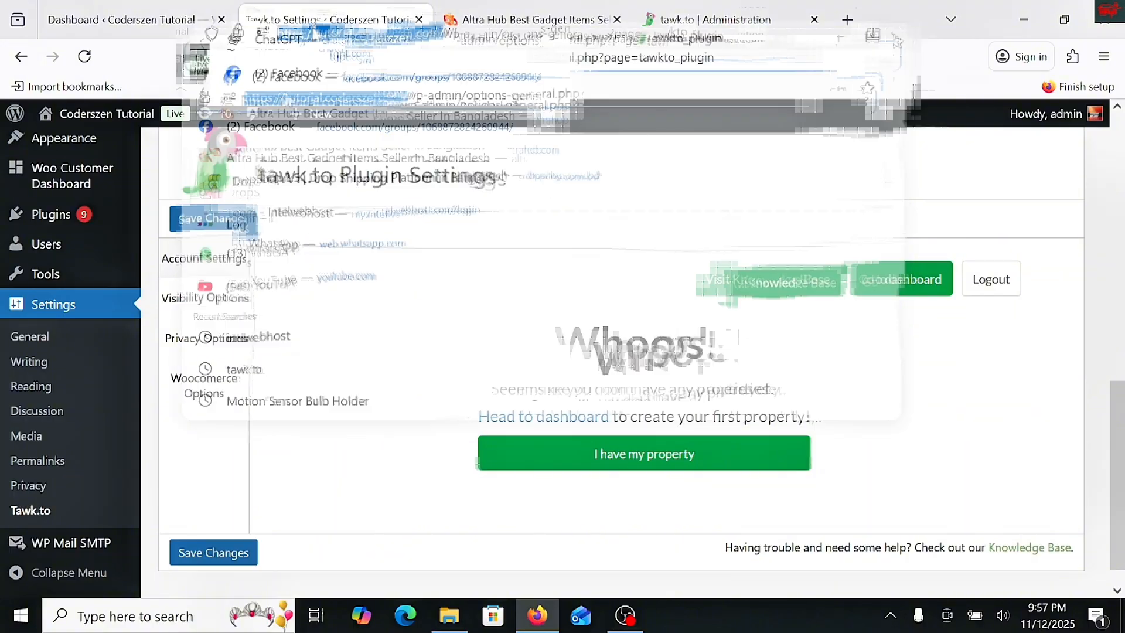
left_click(329, 157)
left_click(727, 19)
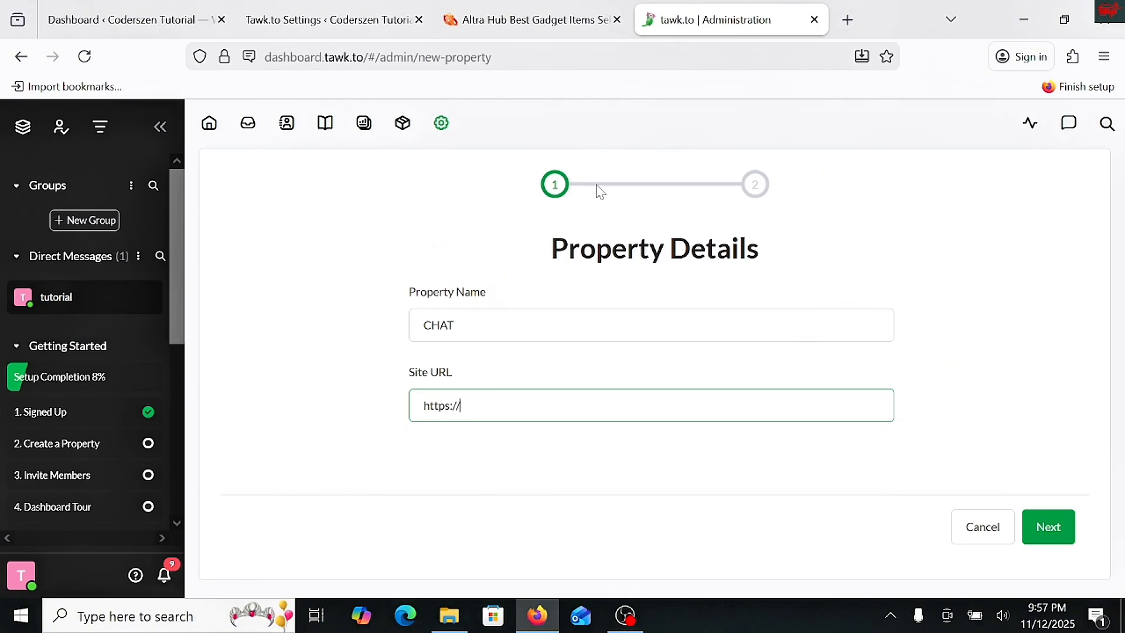
right_click(460, 405)
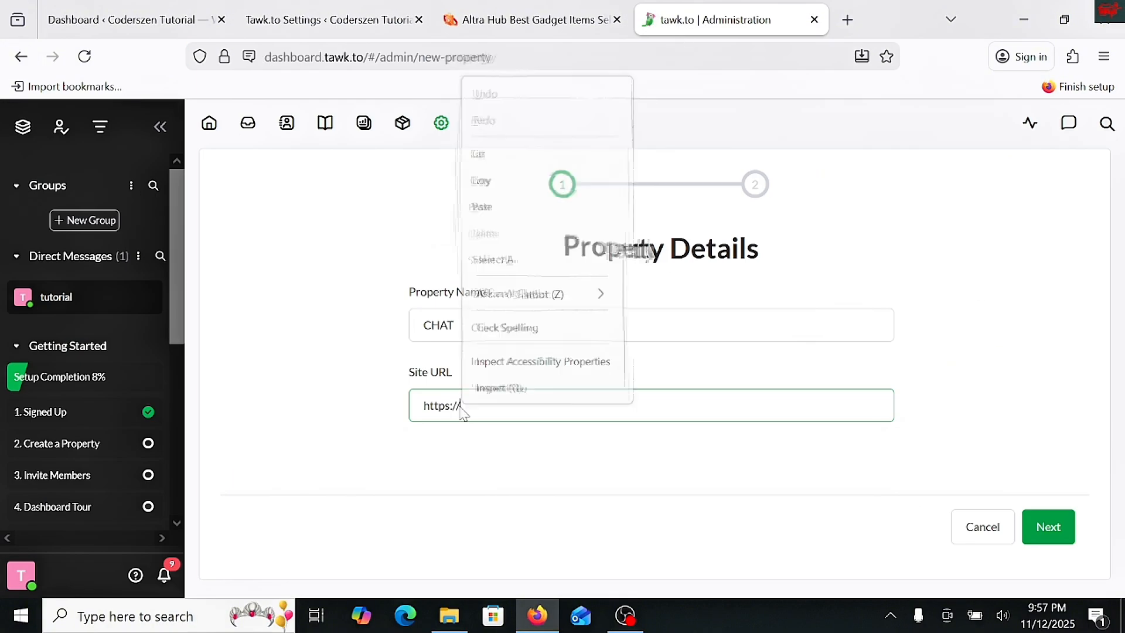
left_click(527, 206)
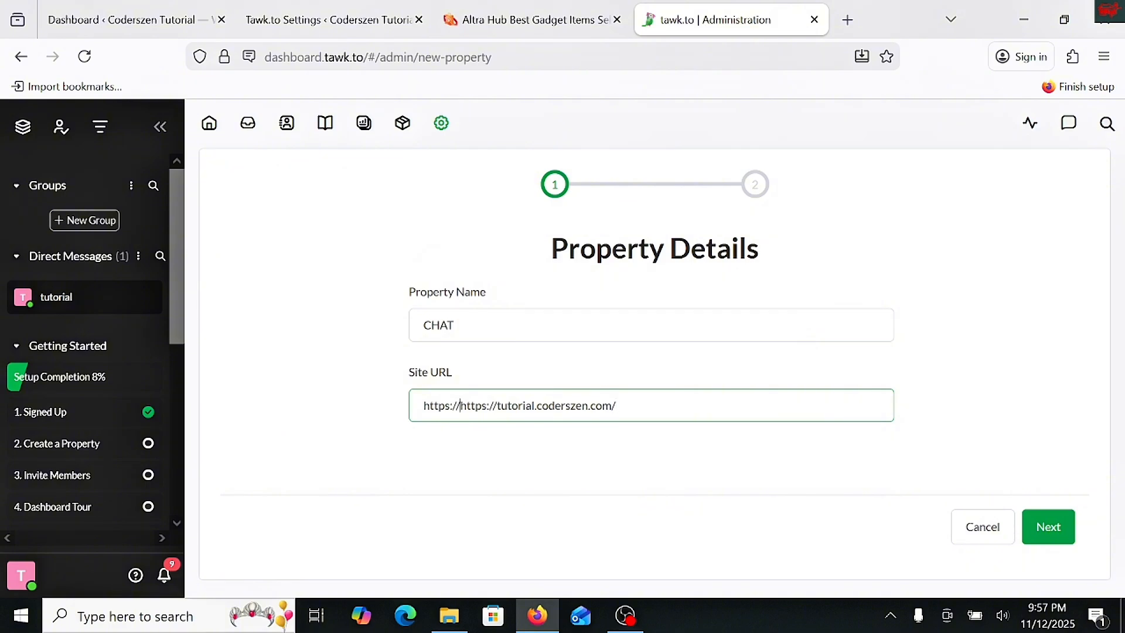
left_click_drag(461, 405, 344, 402)
key("BackSpace")
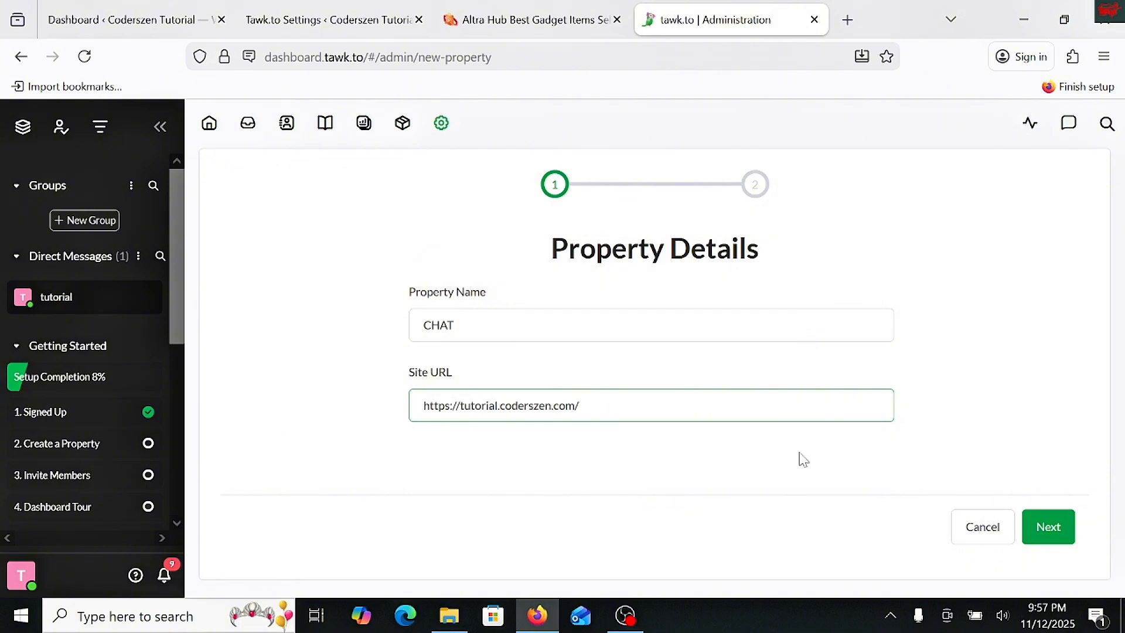
left_click(1040, 521)
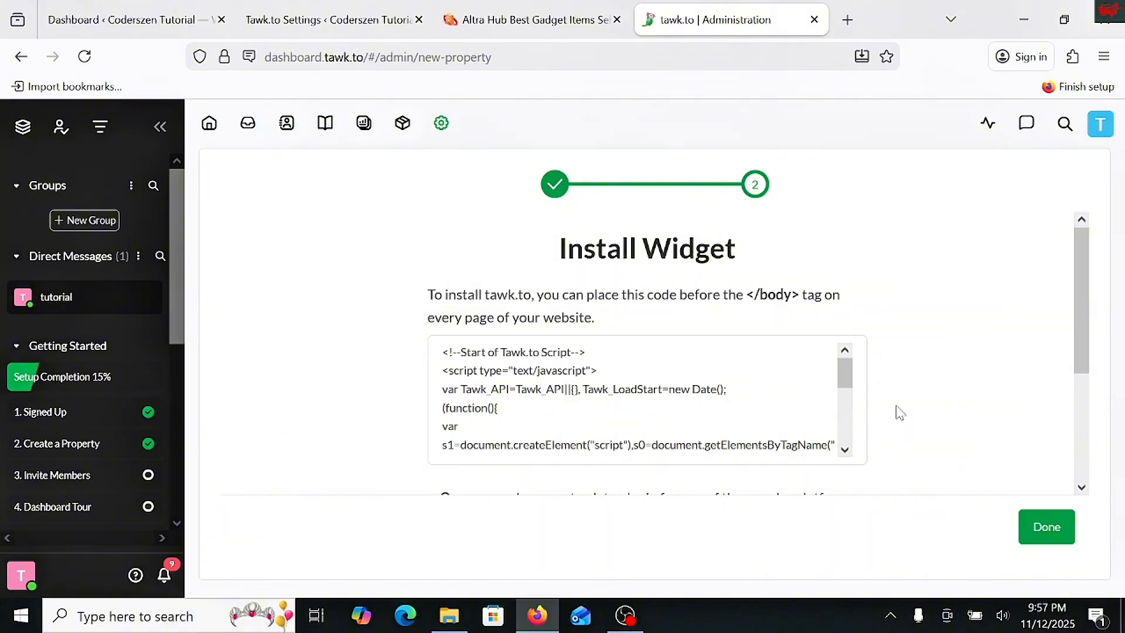
- Review the widget installation script and the WordPress plugin option offered for the new property
scroll(586, 328, "down", 3)
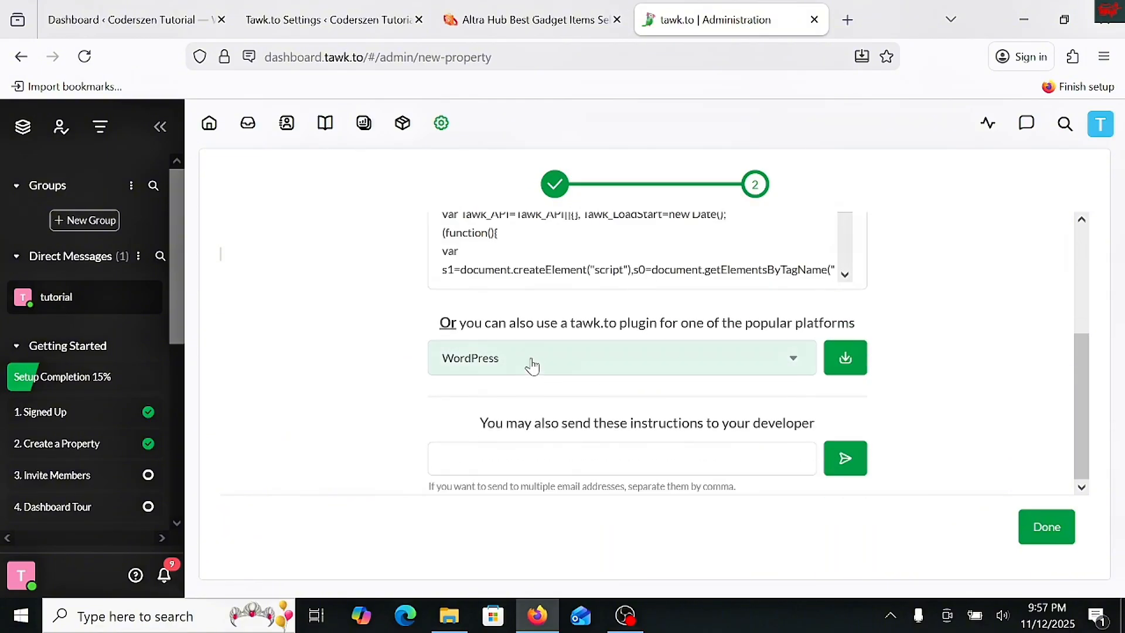
scroll(706, 384, "up", 3)
scroll(703, 384, "down", 3)
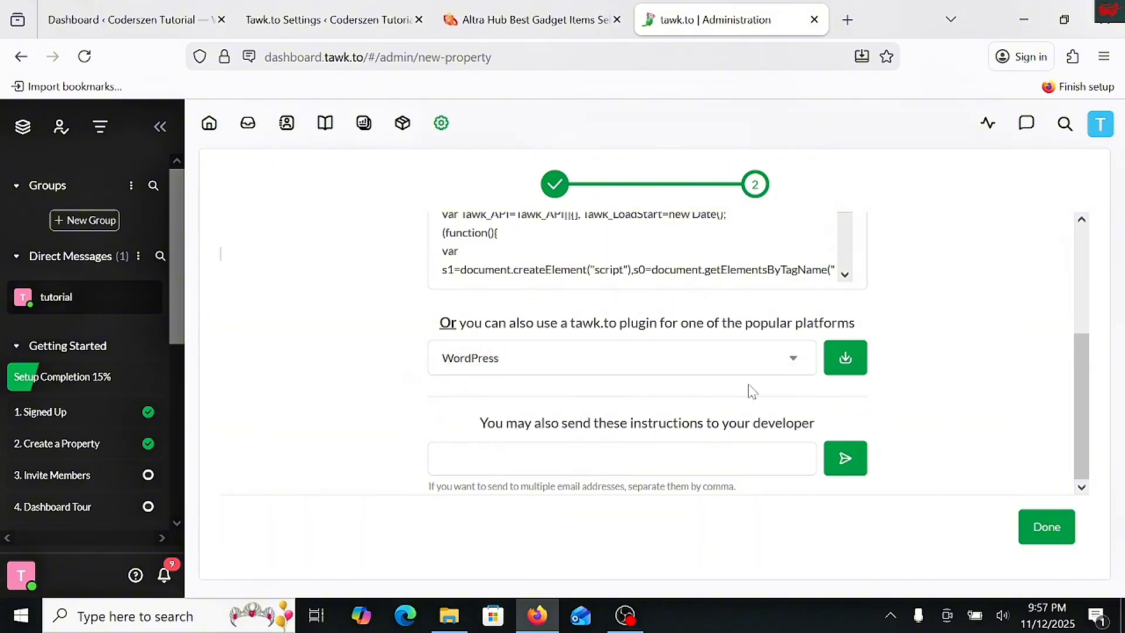
scroll(725, 317, "up", 3)
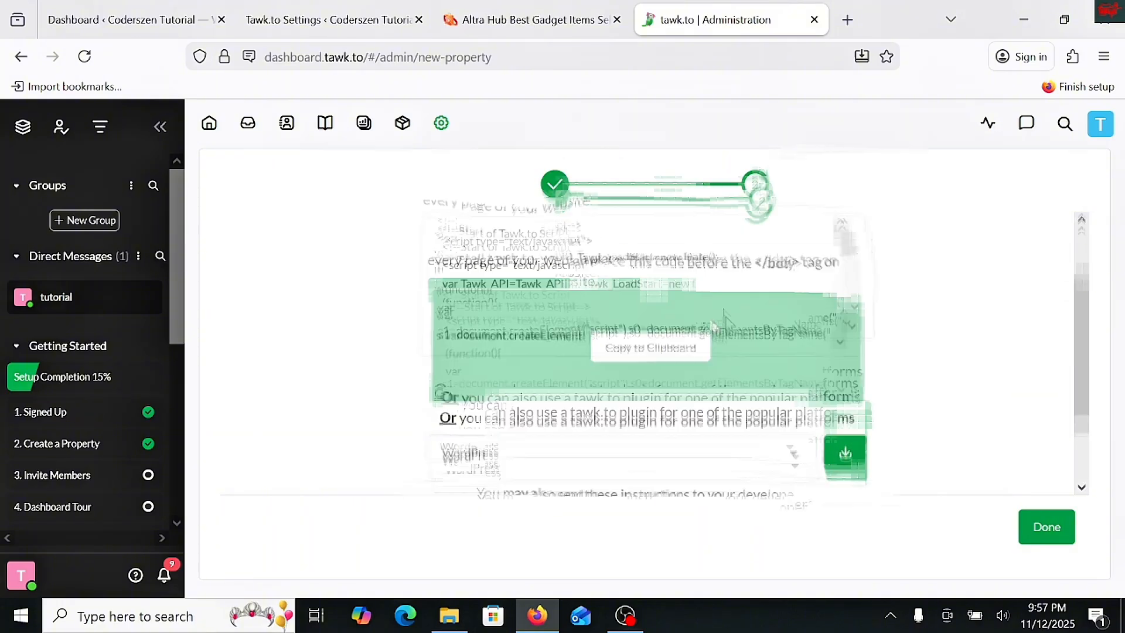
- Finish creating the CHAT property in tawk.to and load the account's properties in the WordPress plugin settings
scroll(703, 317, "up", 3)
scroll(669, 315, "down", 5)
left_click(1046, 529)
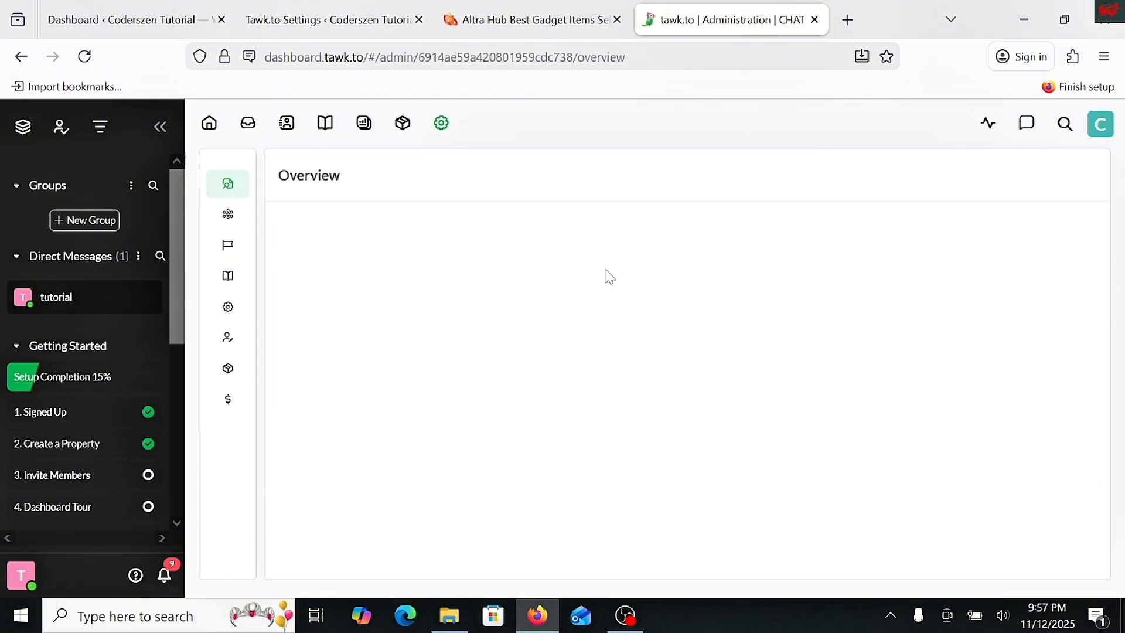
left_click(318, 21)
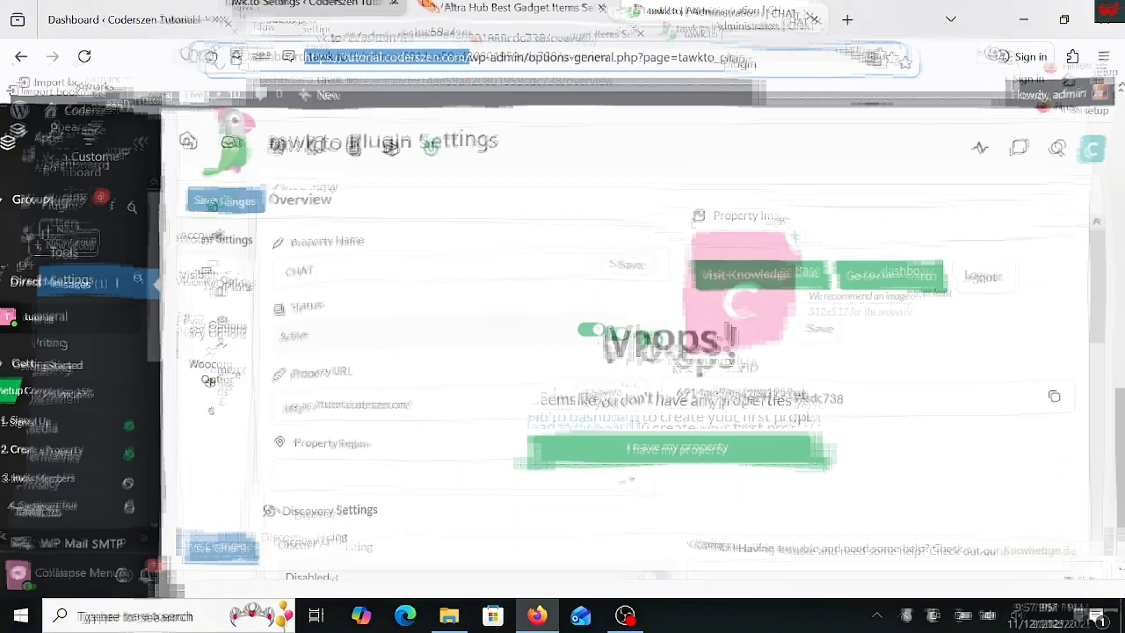
left_click(617, 466)
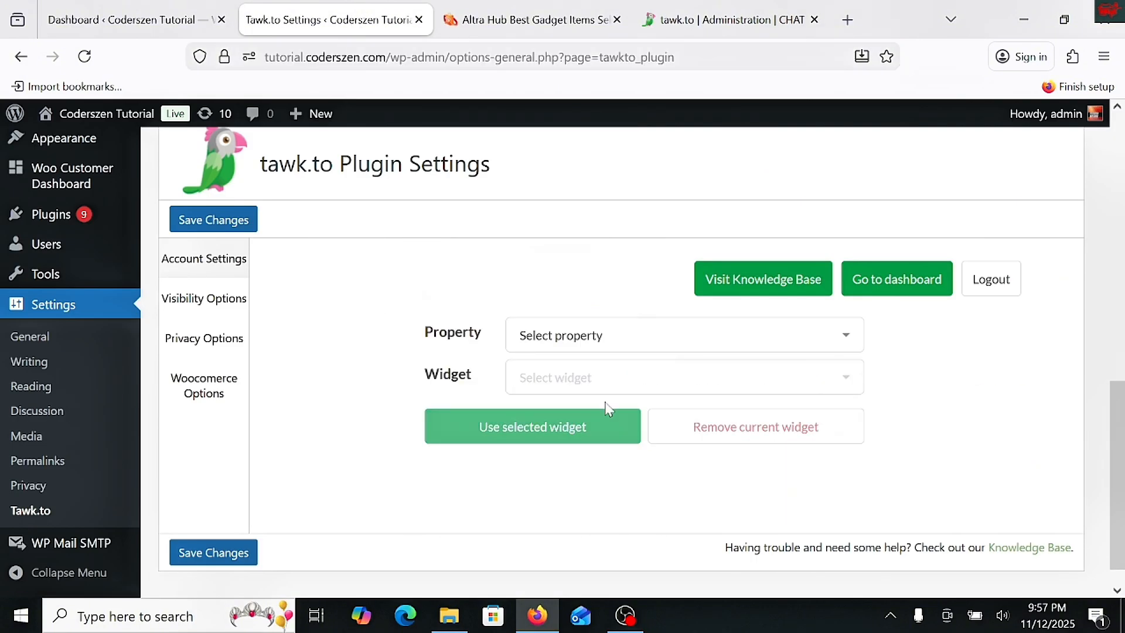
- Connect the CHAT property's CHAT widget to the WordPress site and save the plugin settings
left_click(593, 347)
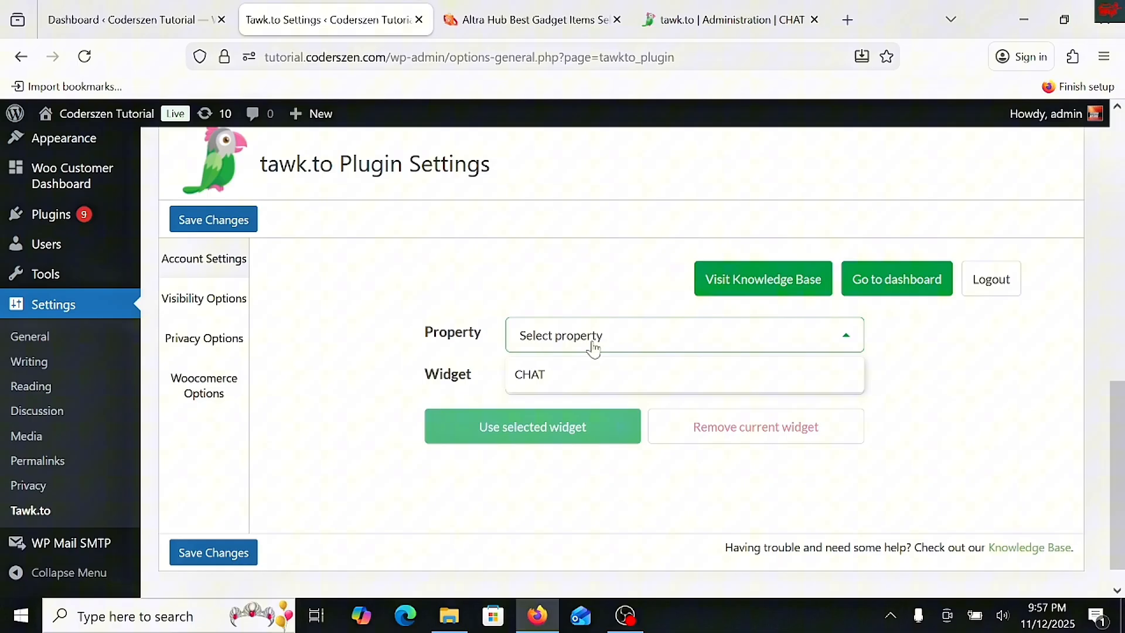
left_click(588, 384)
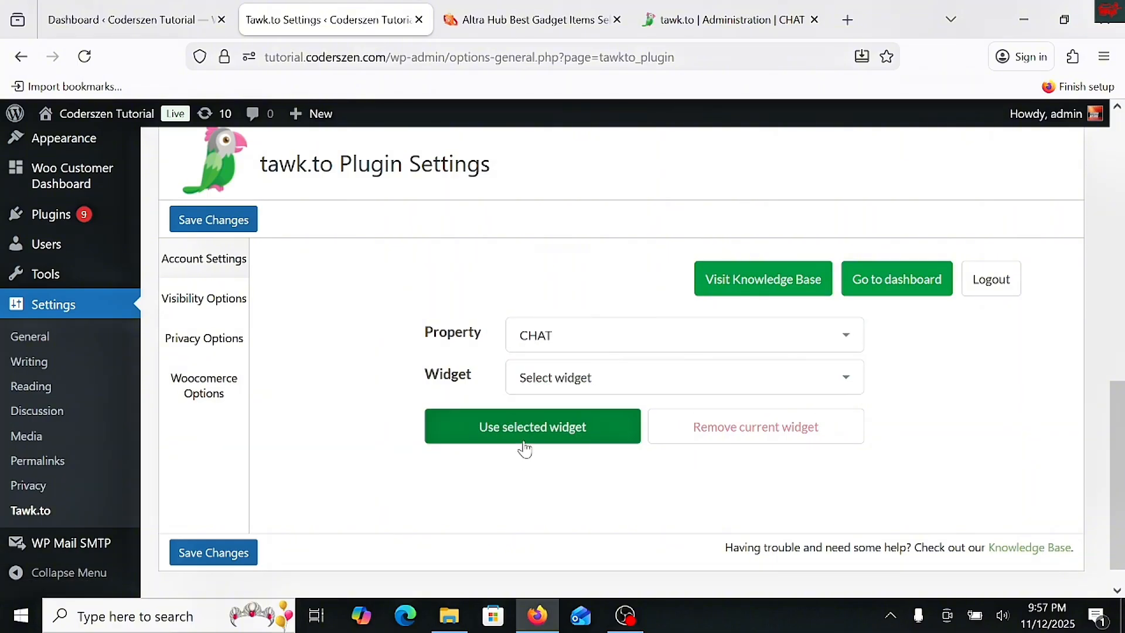
left_click(620, 388)
left_click(575, 426)
left_click(566, 433)
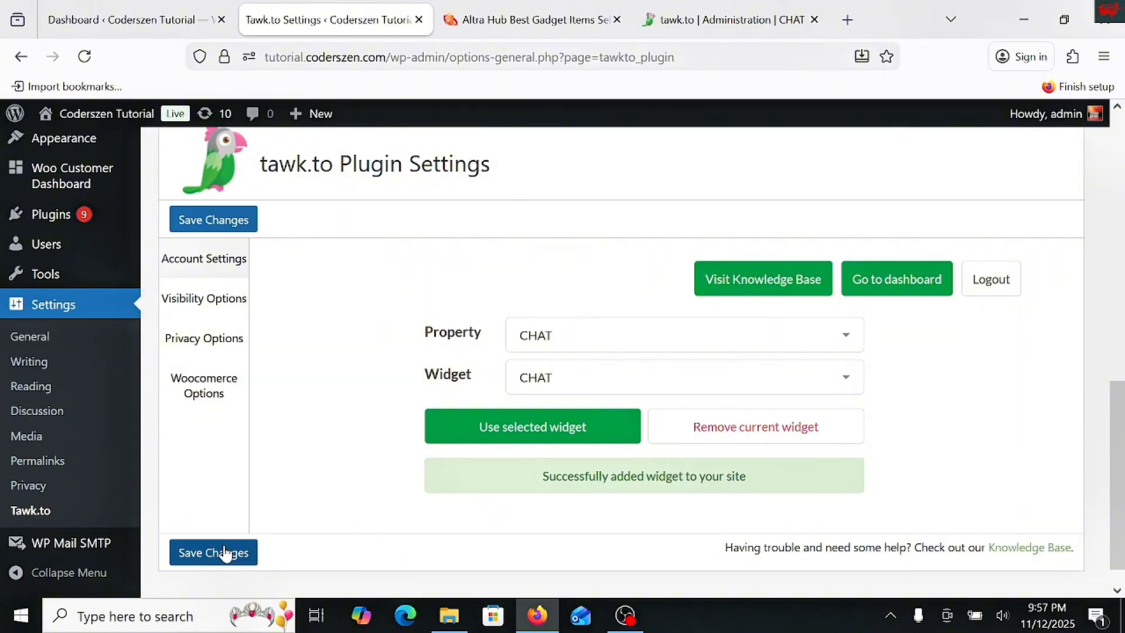
left_click(223, 549)
- Open the Coderszen Tutorial site in a separate browser tab and expand its live chat widget
right_click(93, 113)
left_click(153, 135)
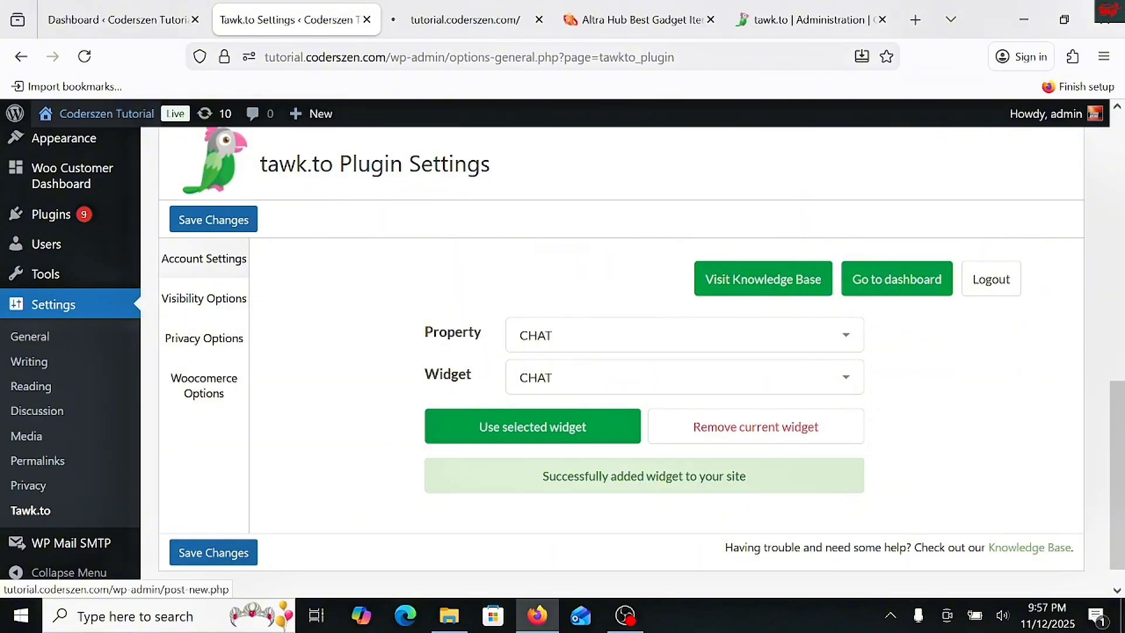
left_click(445, 20)
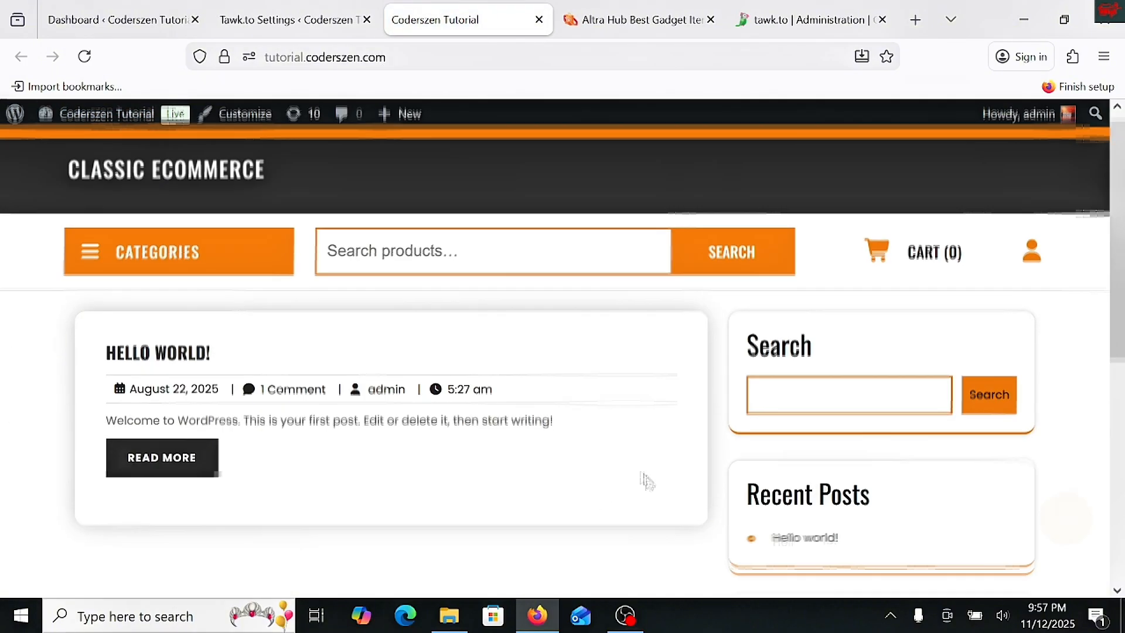
scroll(646, 482, "down", 7)
scroll(743, 516, "up", 5)
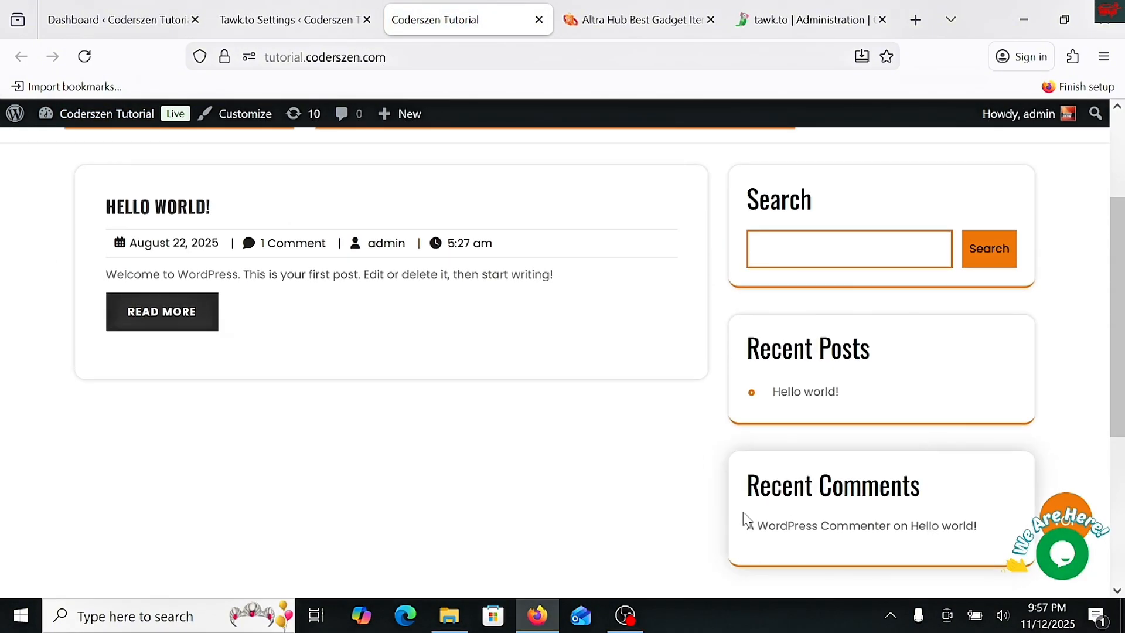
scroll(743, 518, "down", 5)
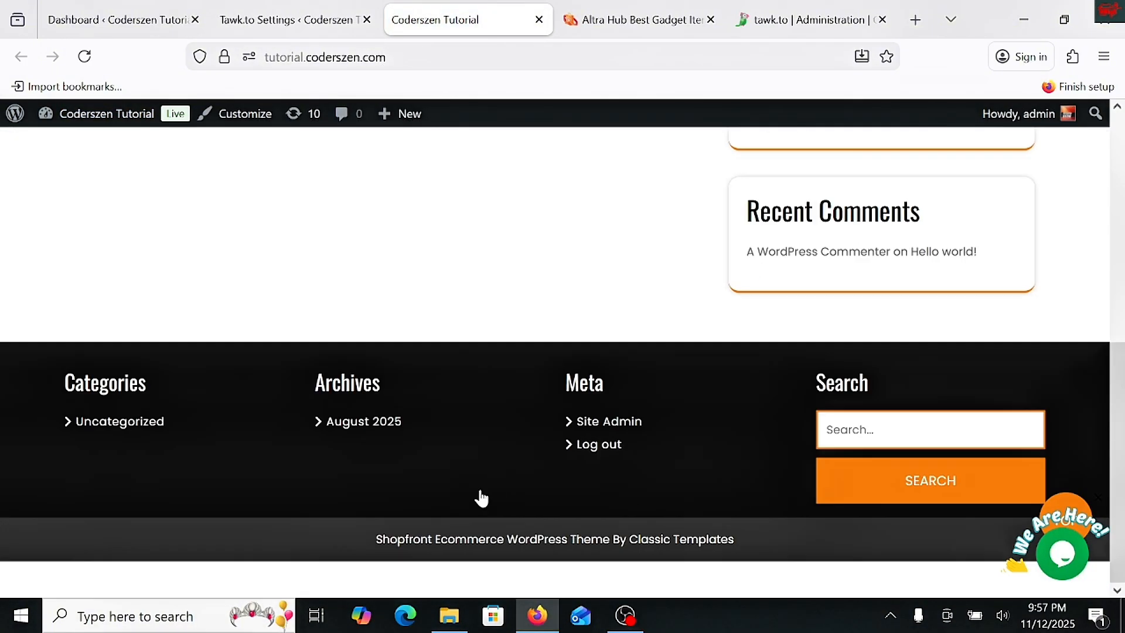
left_click(1064, 557)
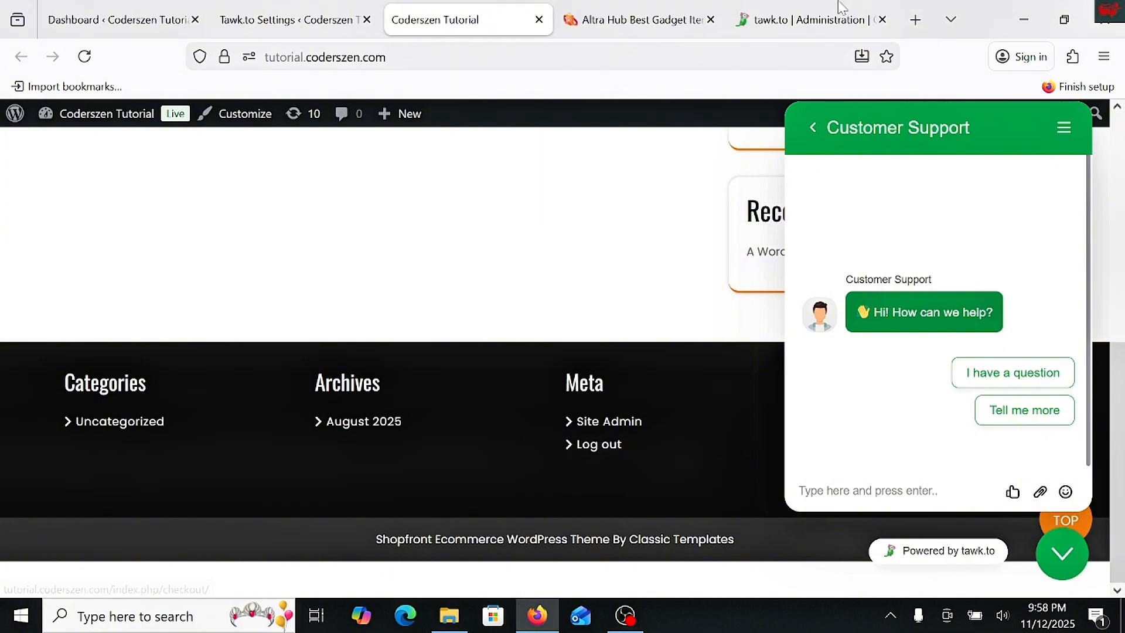
- Review the Visibility Options and Privacy Options in the WordPress tawk.to plugin settings
left_click(290, 20)
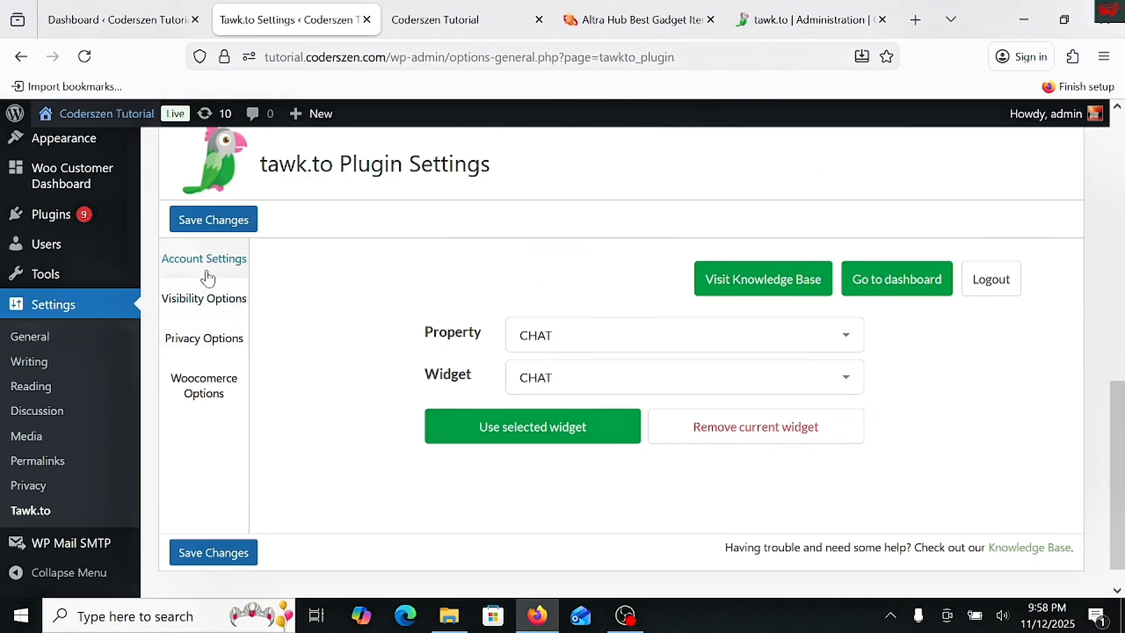
left_click(205, 297)
scroll(478, 373, "down", 2)
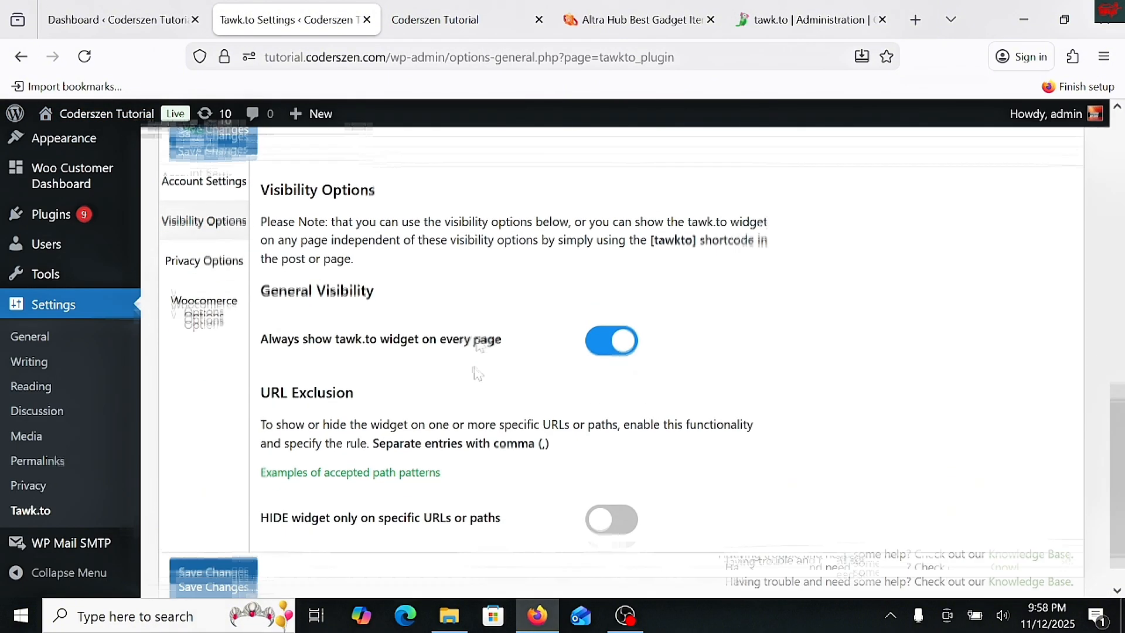
scroll(477, 359, "up", 3)
left_click(217, 399)
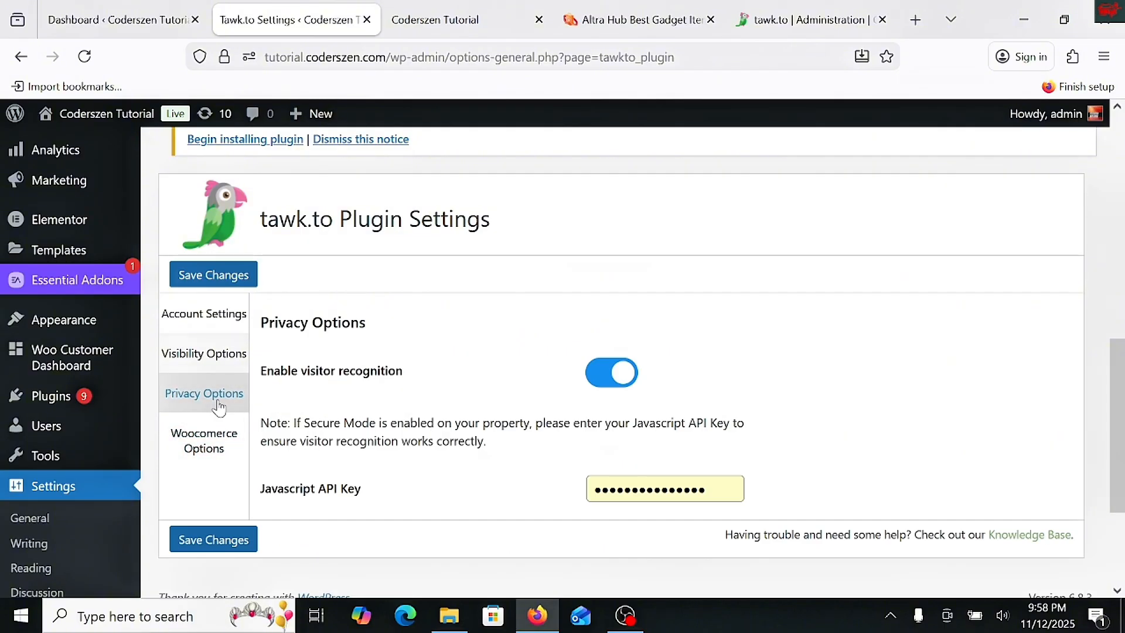
scroll(432, 384, "down", 2)
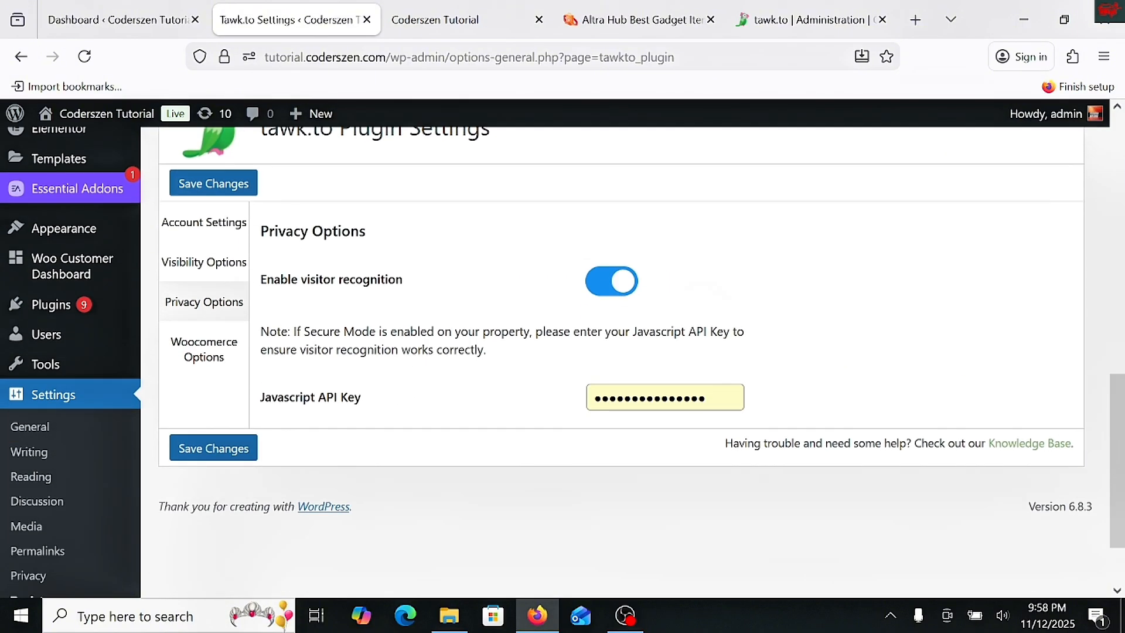
- Enable the widget on the WooCommerce shop main, product category, single product and product tag pages, and save the changes
left_click(229, 362)
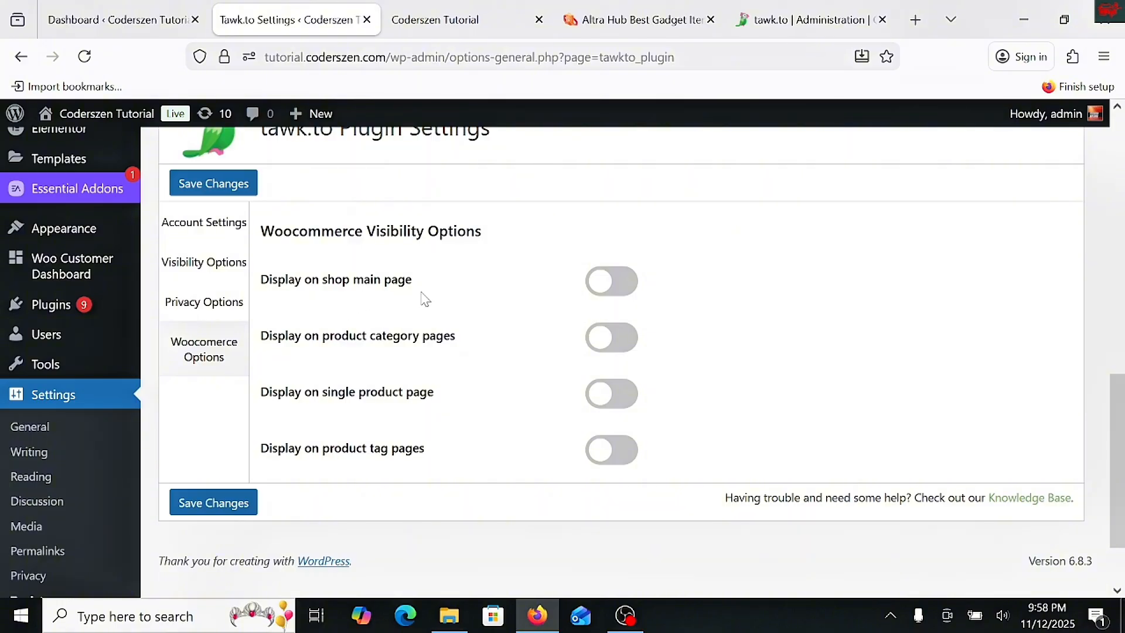
left_click(617, 295)
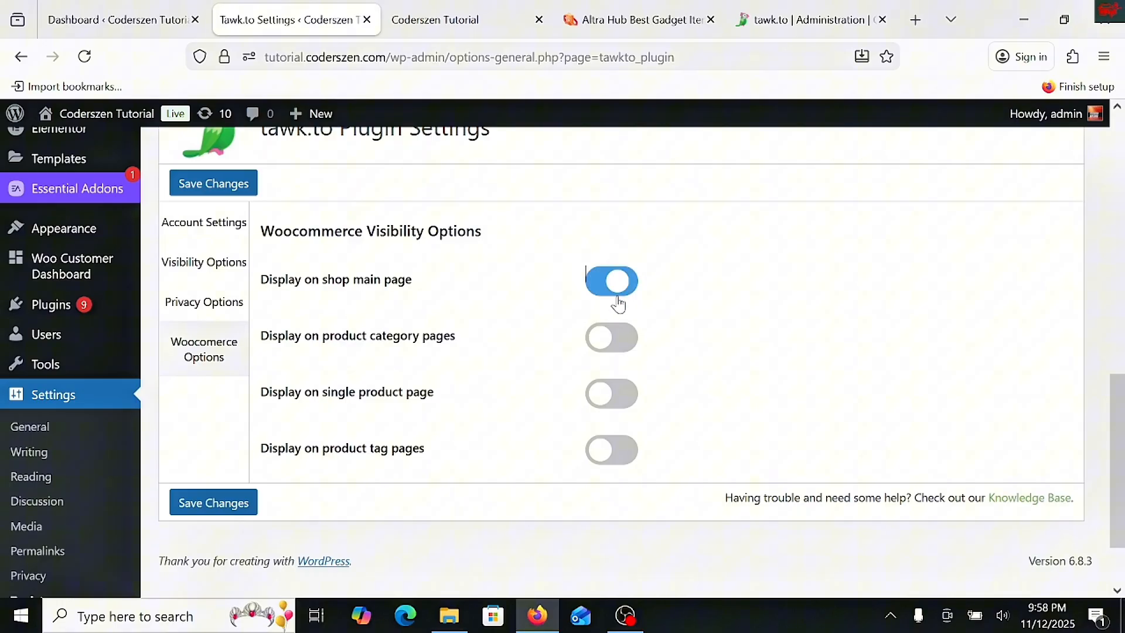
left_click(618, 343)
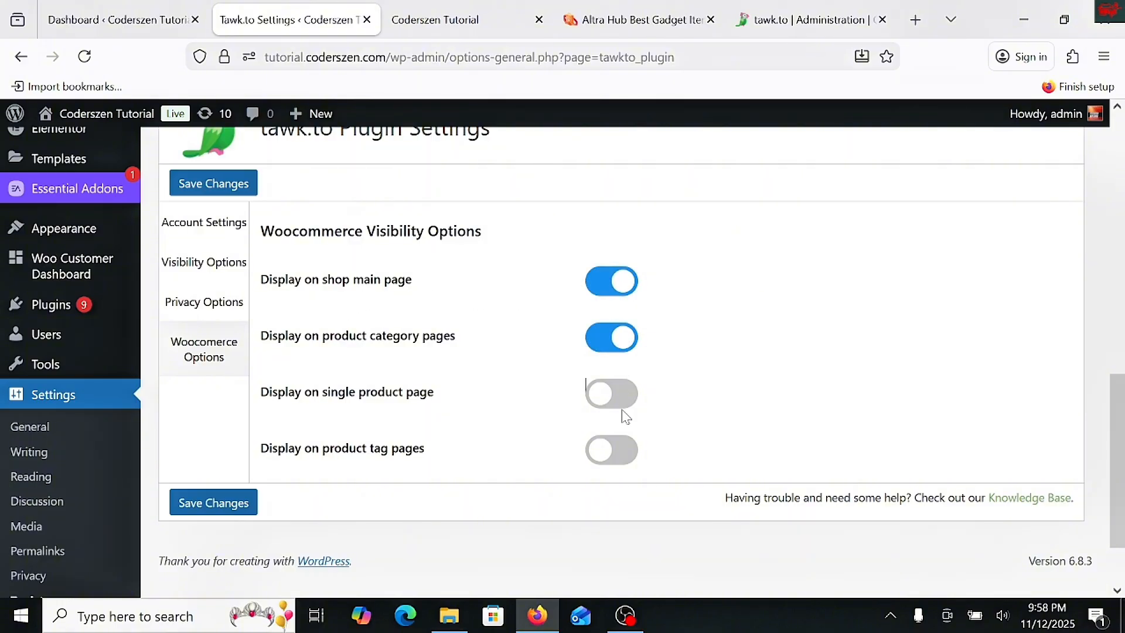
left_click(610, 394)
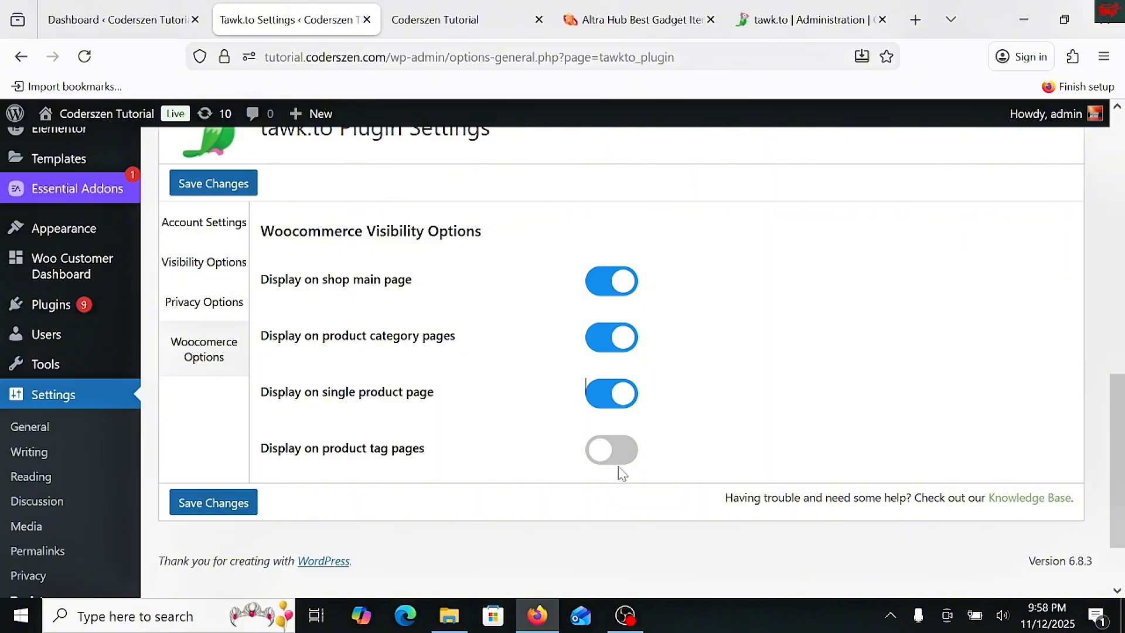
left_click(609, 467)
left_click(214, 502)
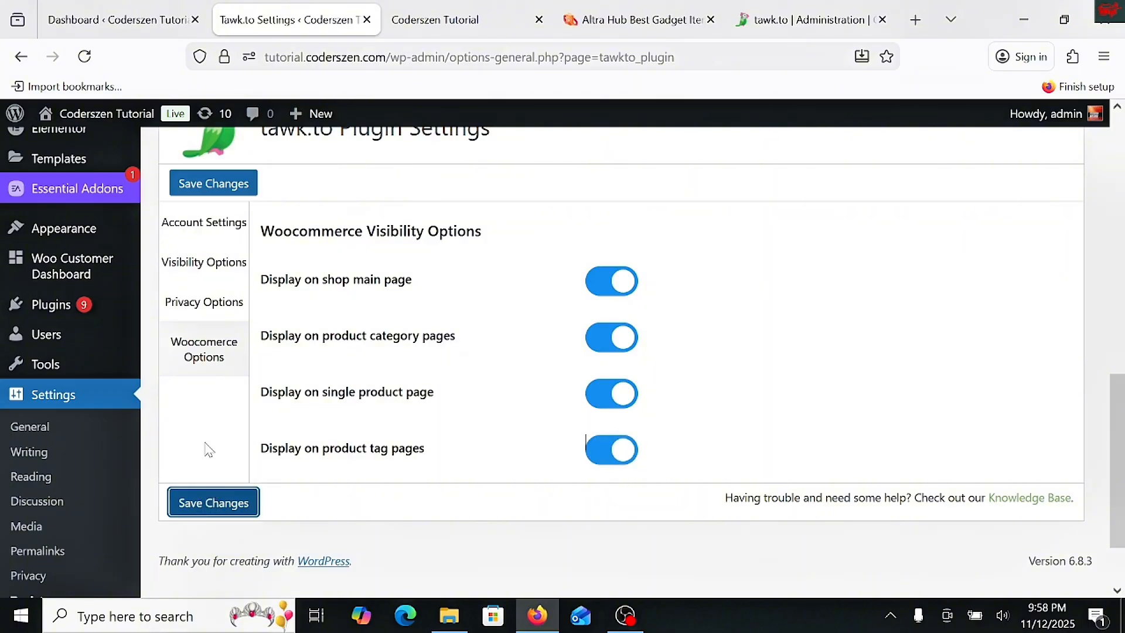
scroll(279, 300, "up", 8)
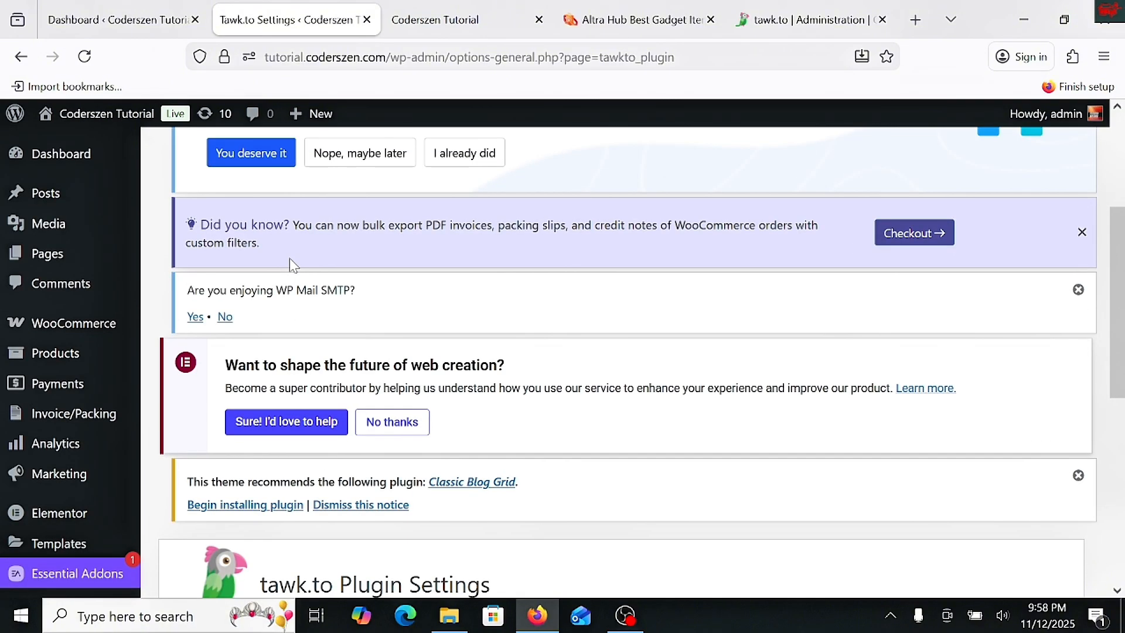
scroll(471, 257, "down", 6)
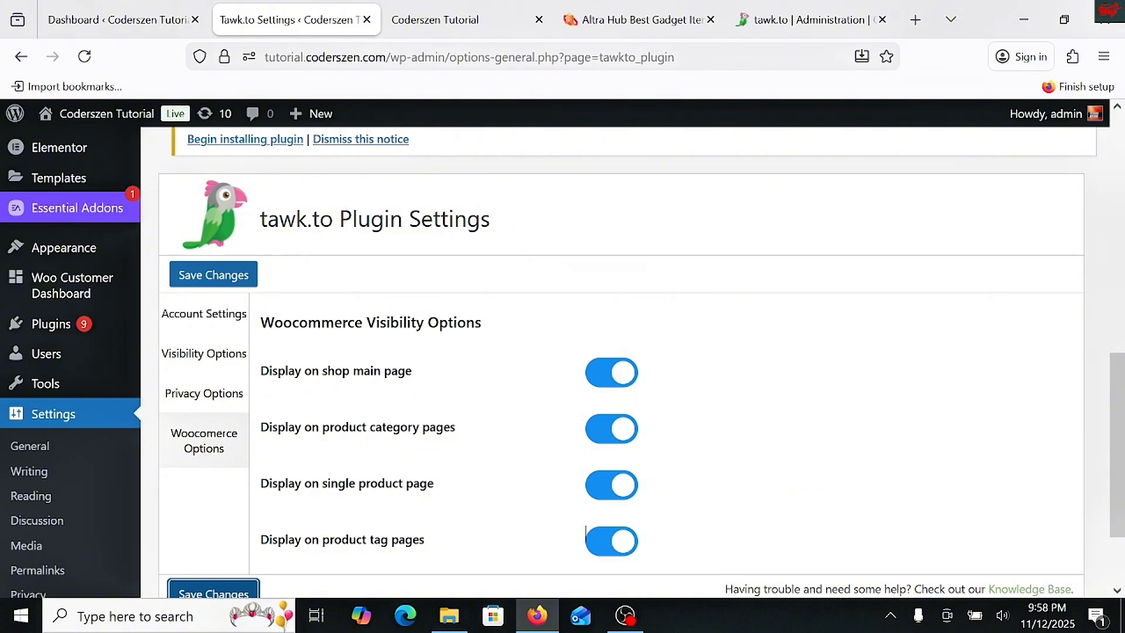
- Send the suggested message "Tell me more" from the site's chat widget and mute the tawk.to dashboard's browser tab
left_click(446, 19)
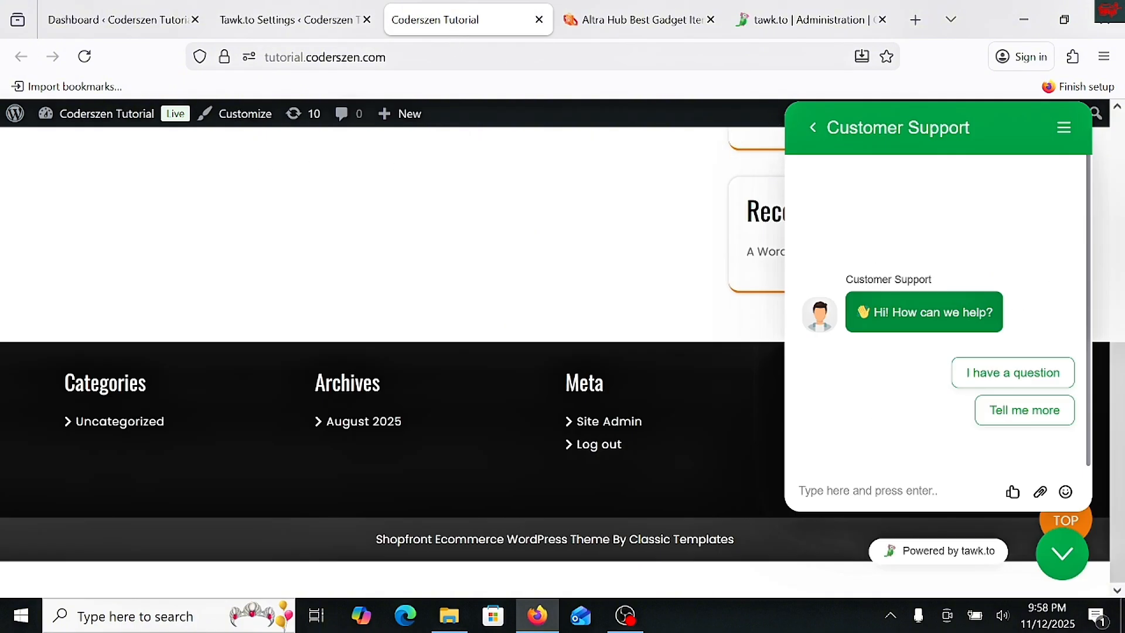
left_click(1049, 416)
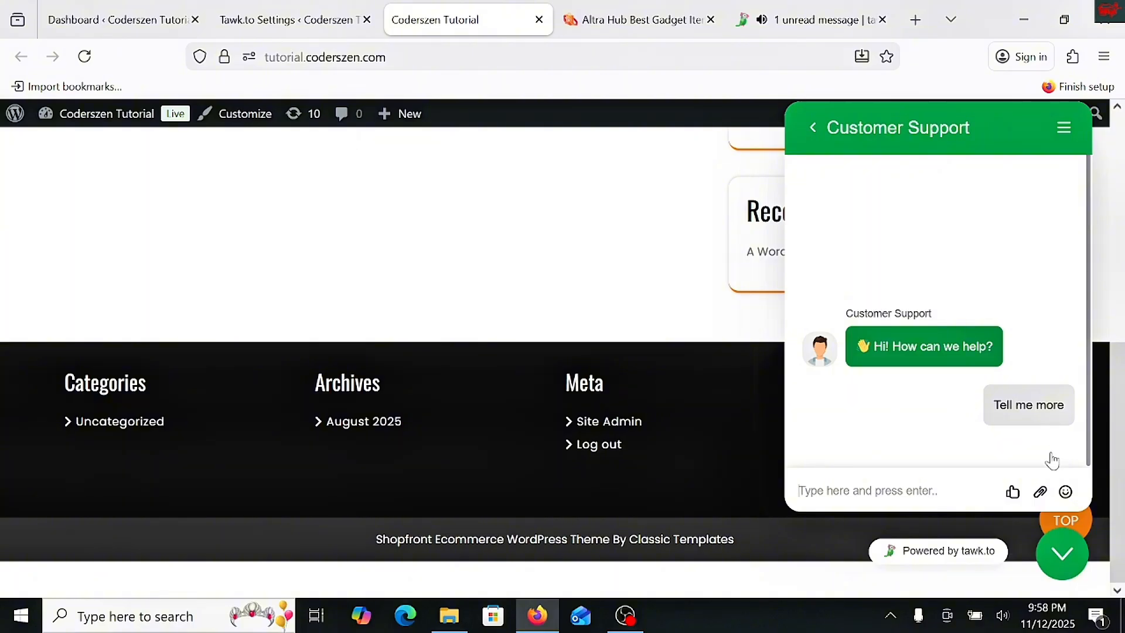
mouse_move(826, 23)
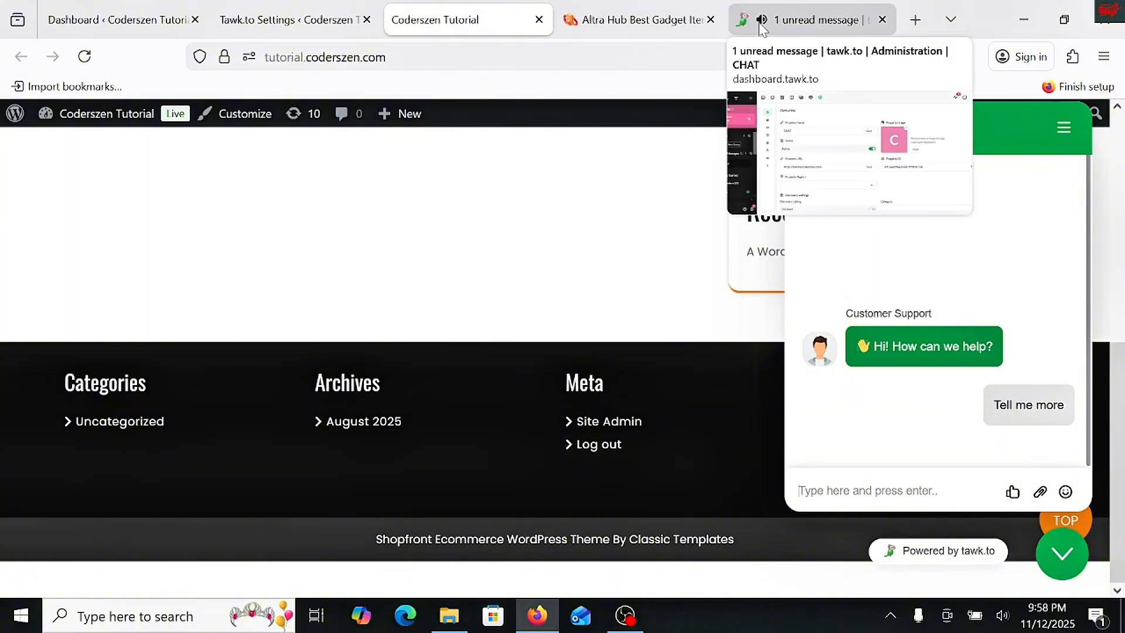
left_click(761, 20)
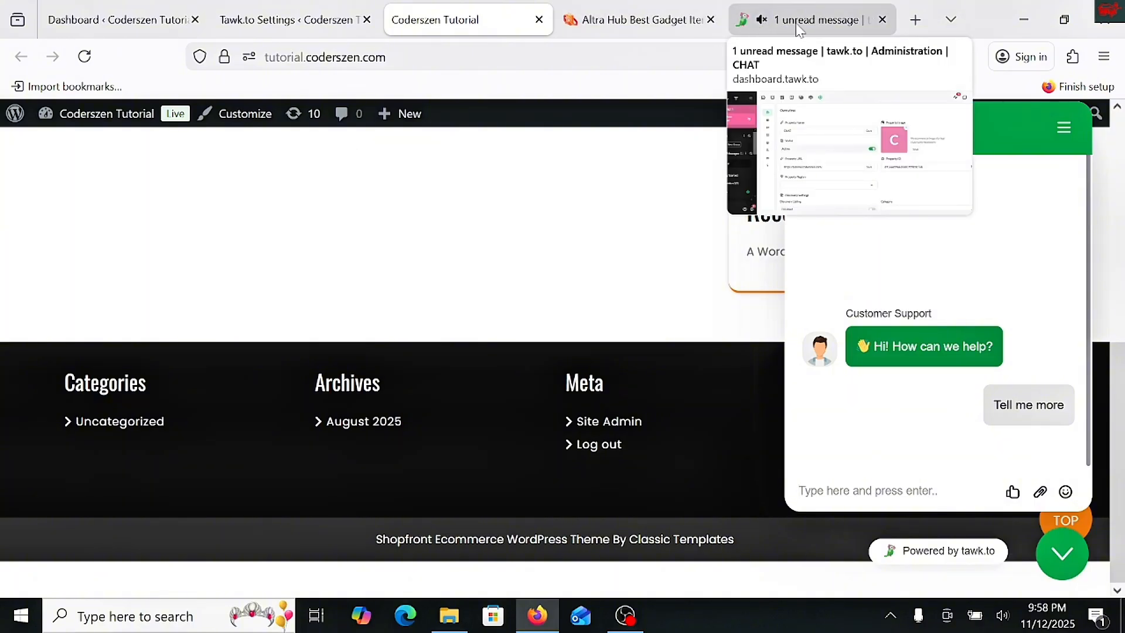
- Join the incoming visitor chat in the tawk.to dashboard as the tutorial agent and send the reply "TEST 2"
left_click(797, 21)
left_click(105, 209)
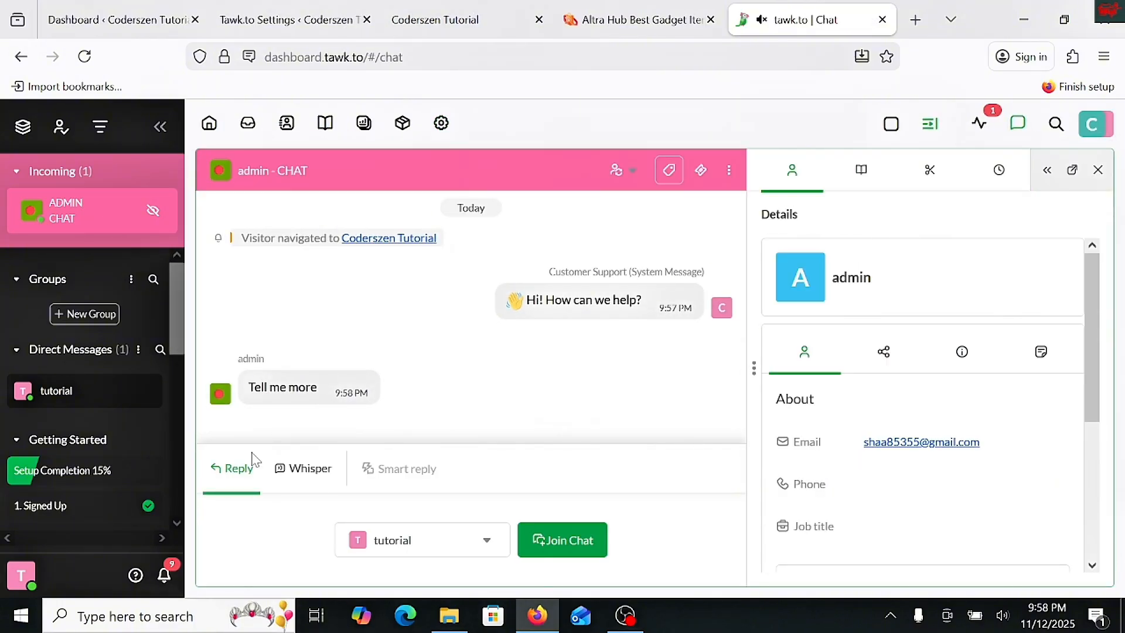
left_click(439, 551)
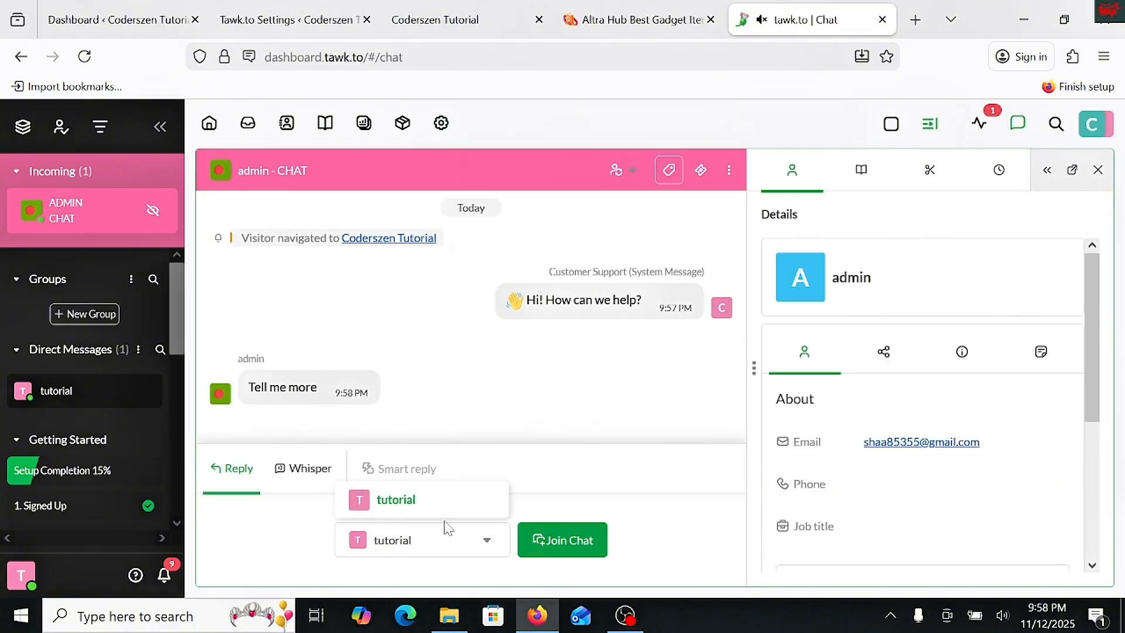
left_click(578, 545)
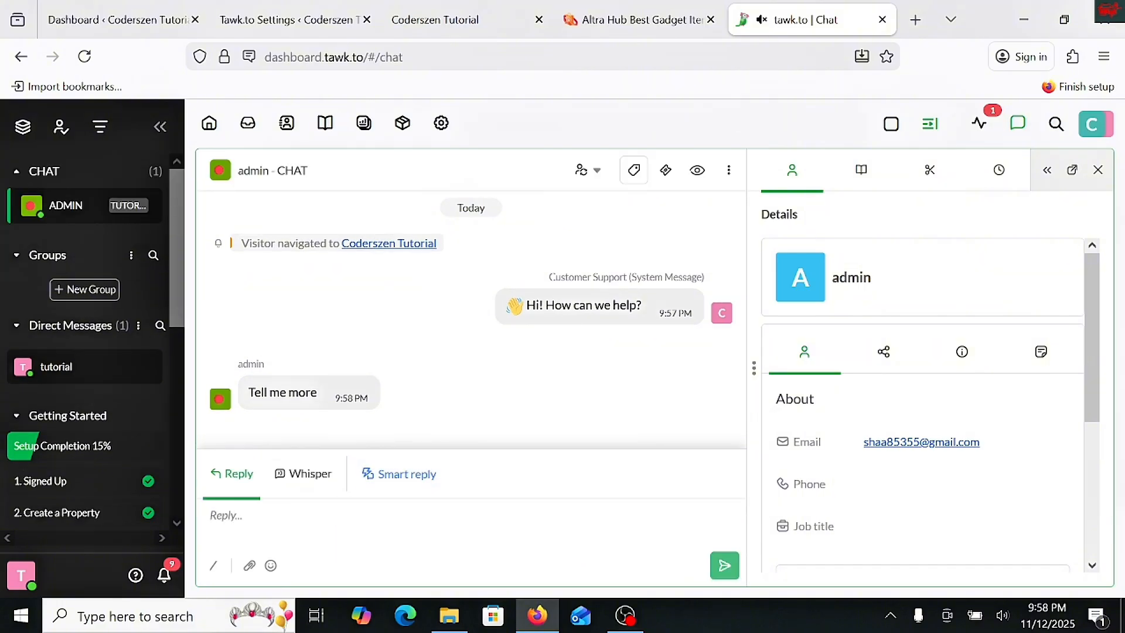
type("TEST 2")
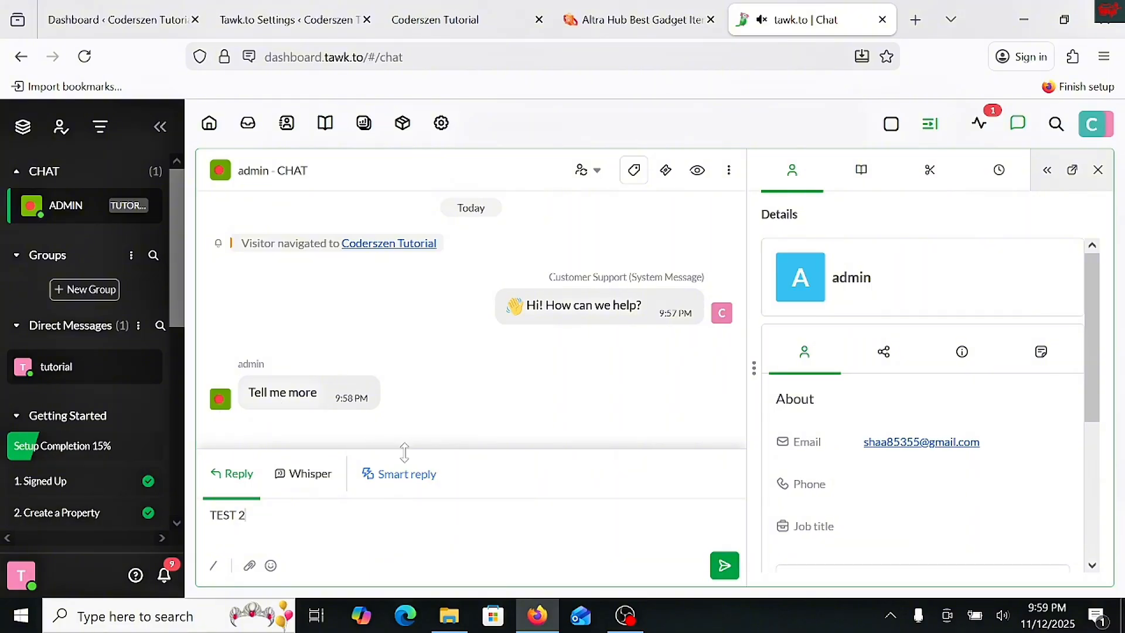
left_click(725, 565)
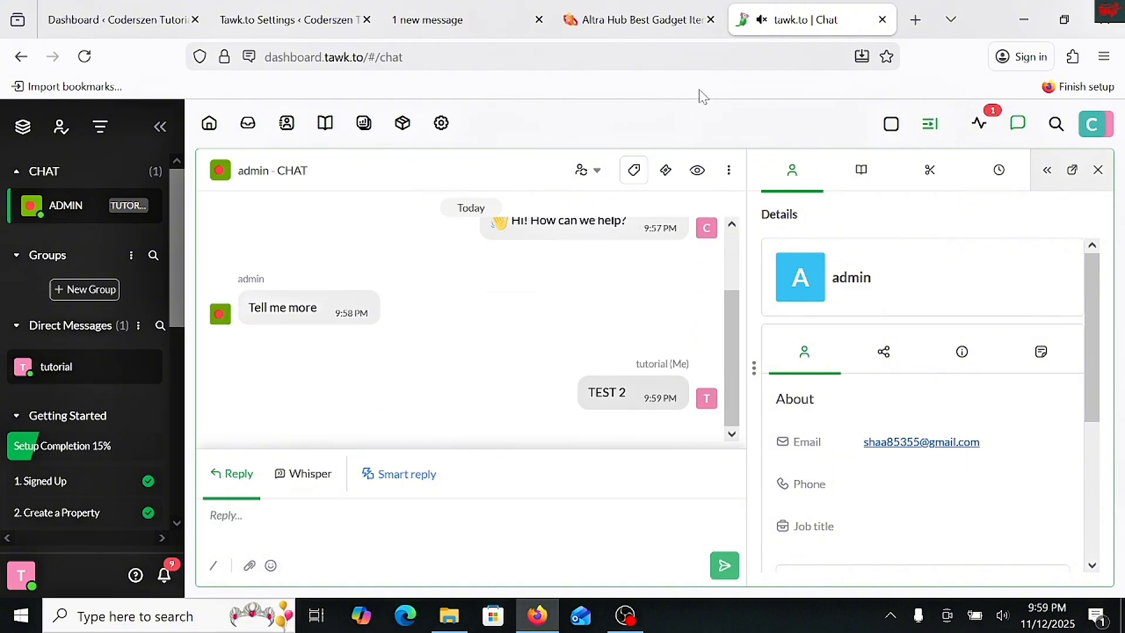
- Check for the agent's reply in the site's chat widget and review the tawk.to dashboard's visitor statistics and history
left_click(433, 16)
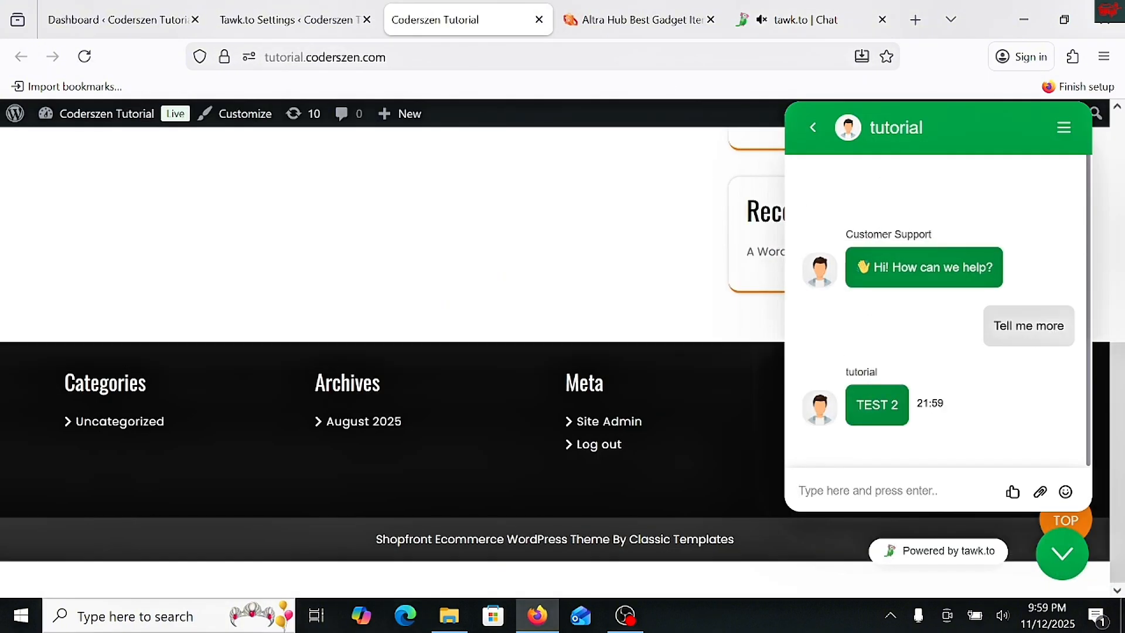
left_click(808, 19)
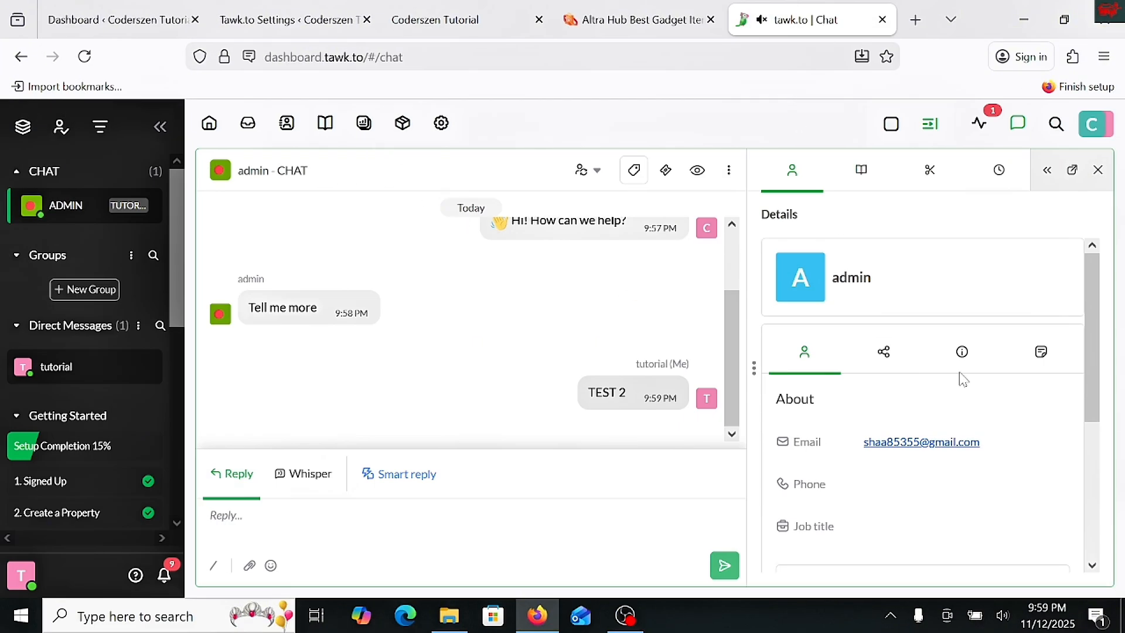
left_click(206, 137)
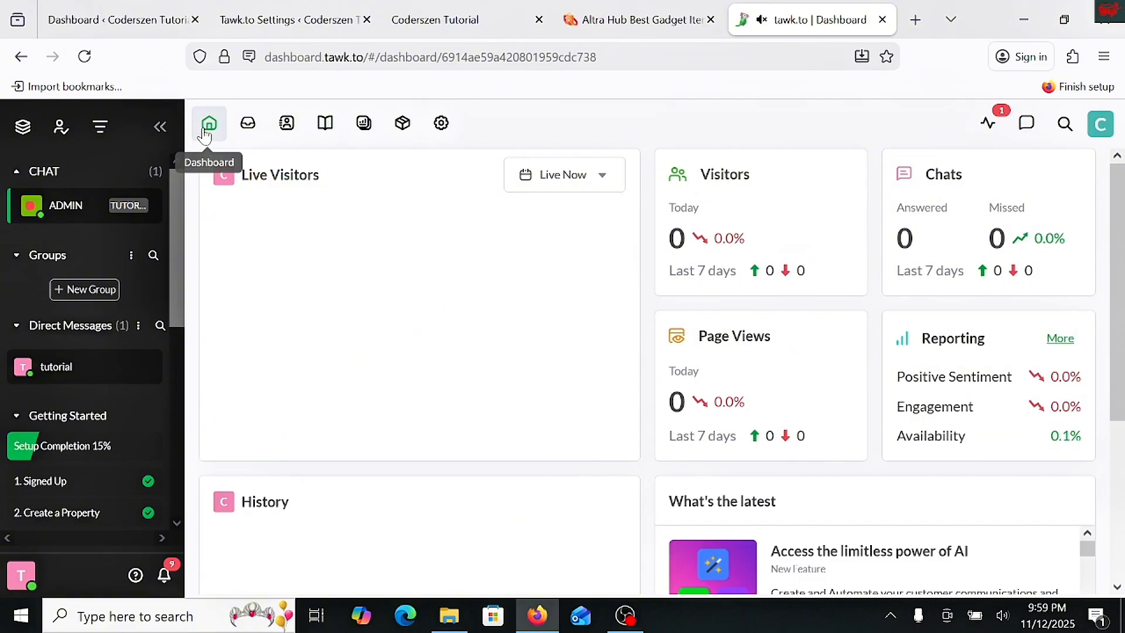
scroll(364, 410, "down", 3)
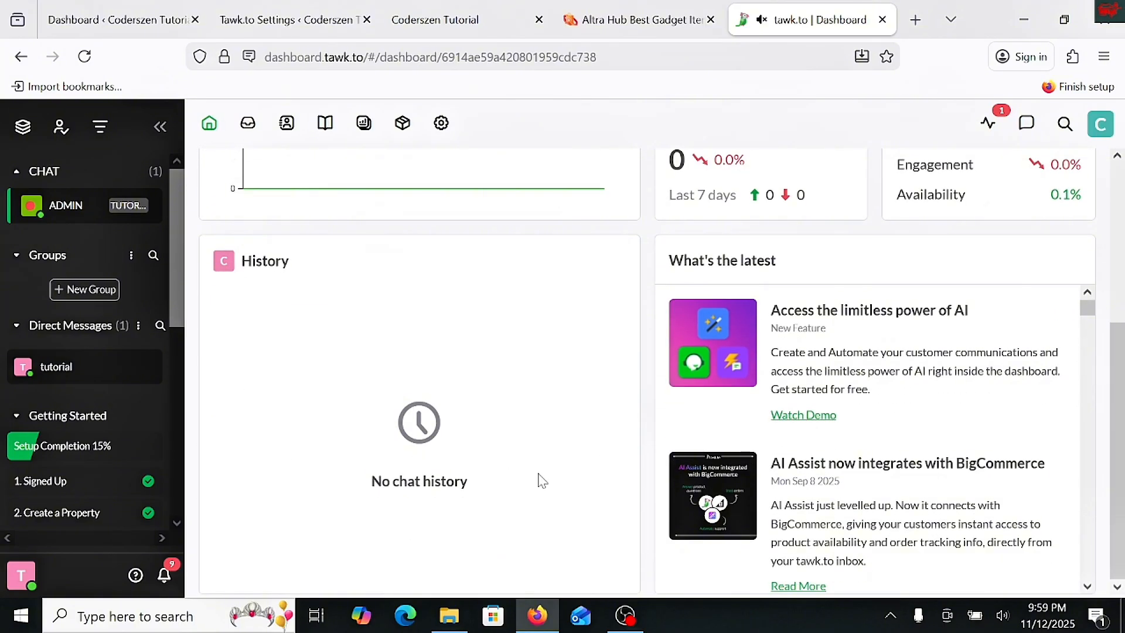
- Review the dashboard statistics and the visitor details on the Monitoring page, and return to the dashboard home
scroll(775, 427, "up", 2)
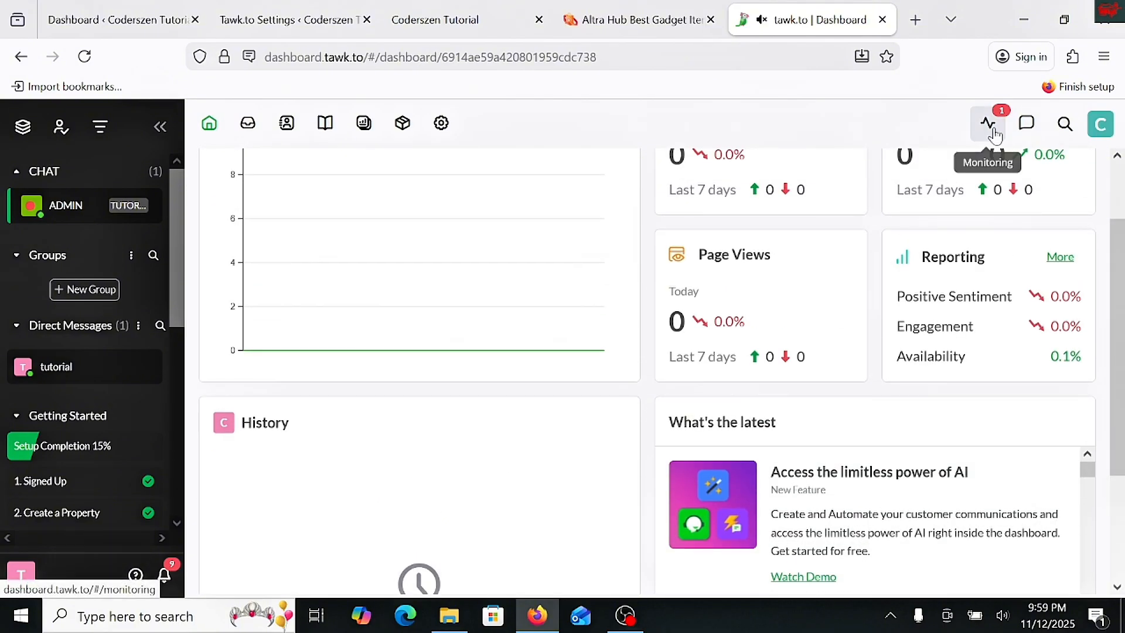
scroll(832, 335, "up", 1)
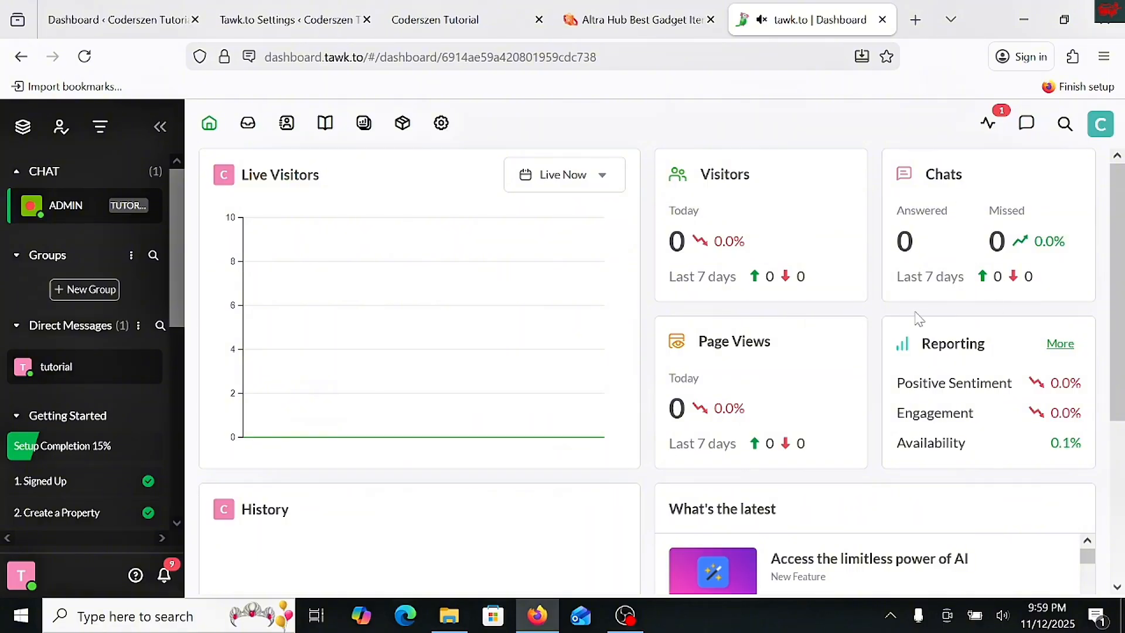
left_click(991, 143)
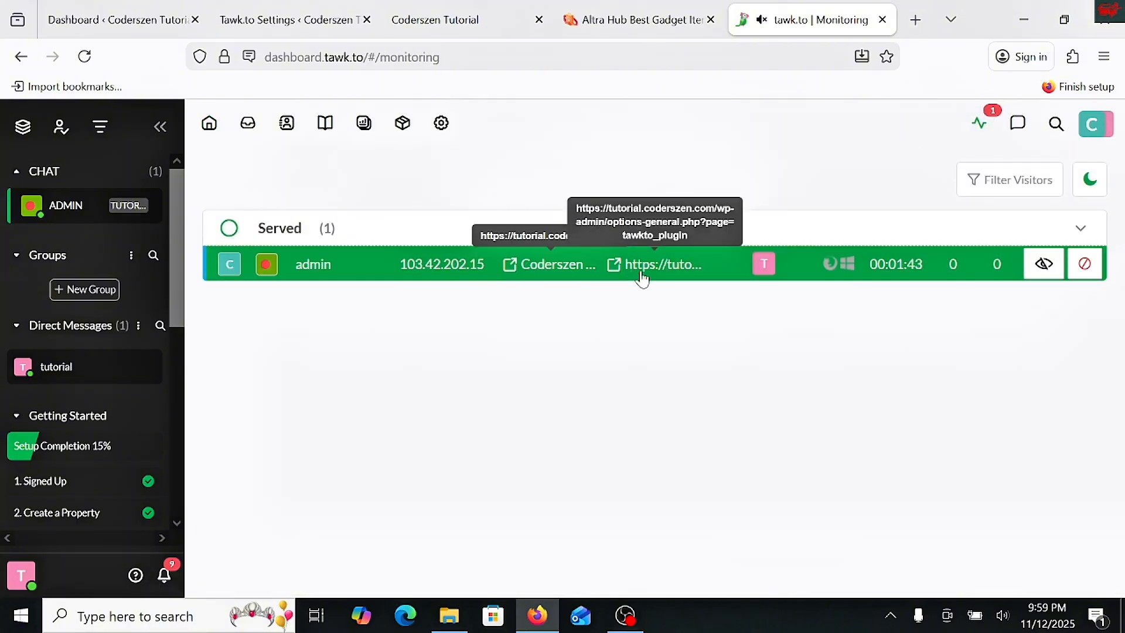
left_click(209, 124)
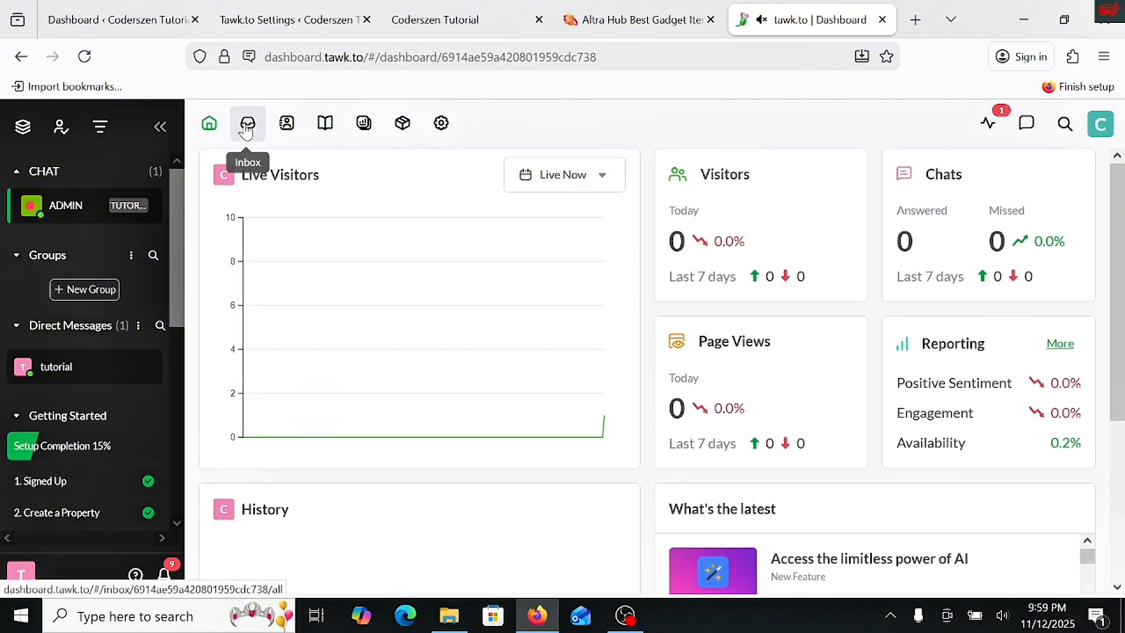
- Examine the inbox folders and the messaging channels offered for connection, and switch the inbox view to Mine
left_click(247, 130)
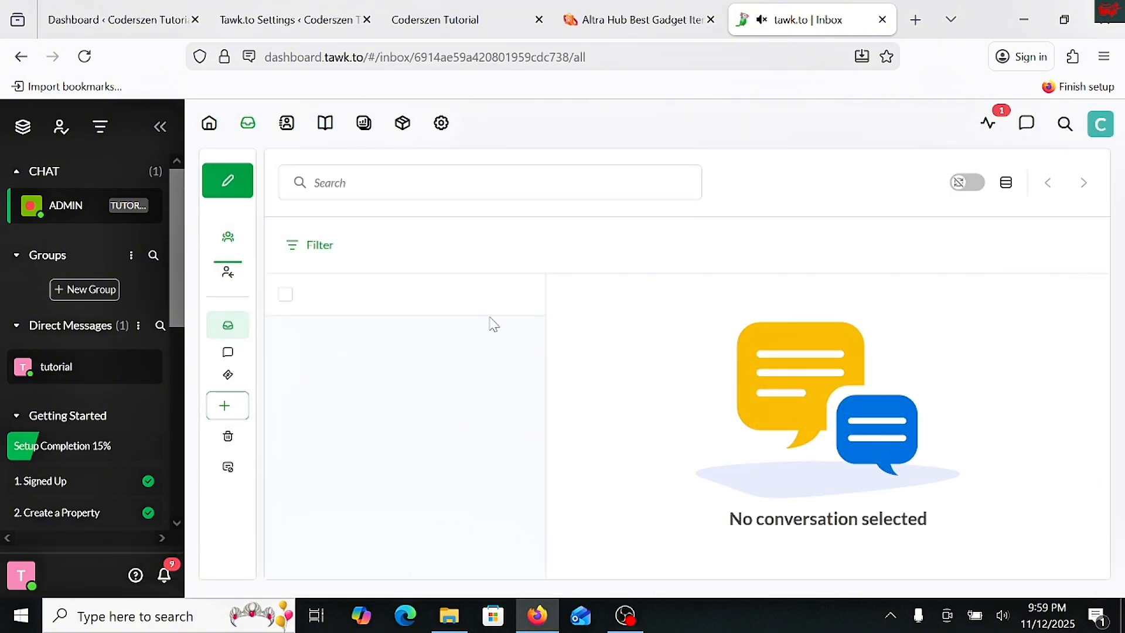
mouse_move(236, 346)
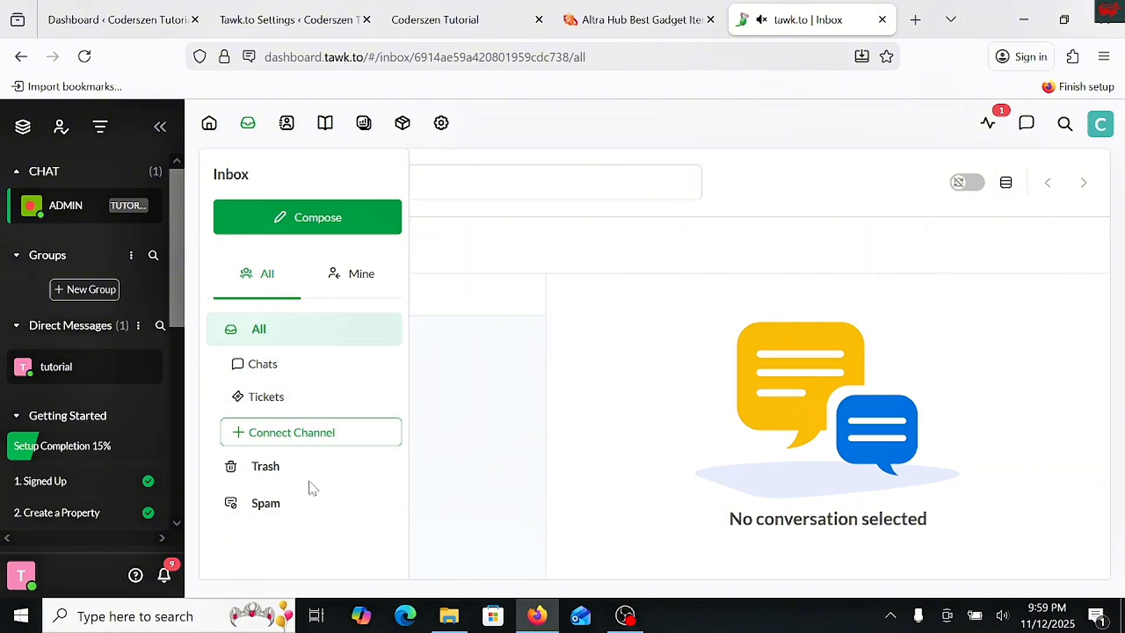
left_click(311, 447)
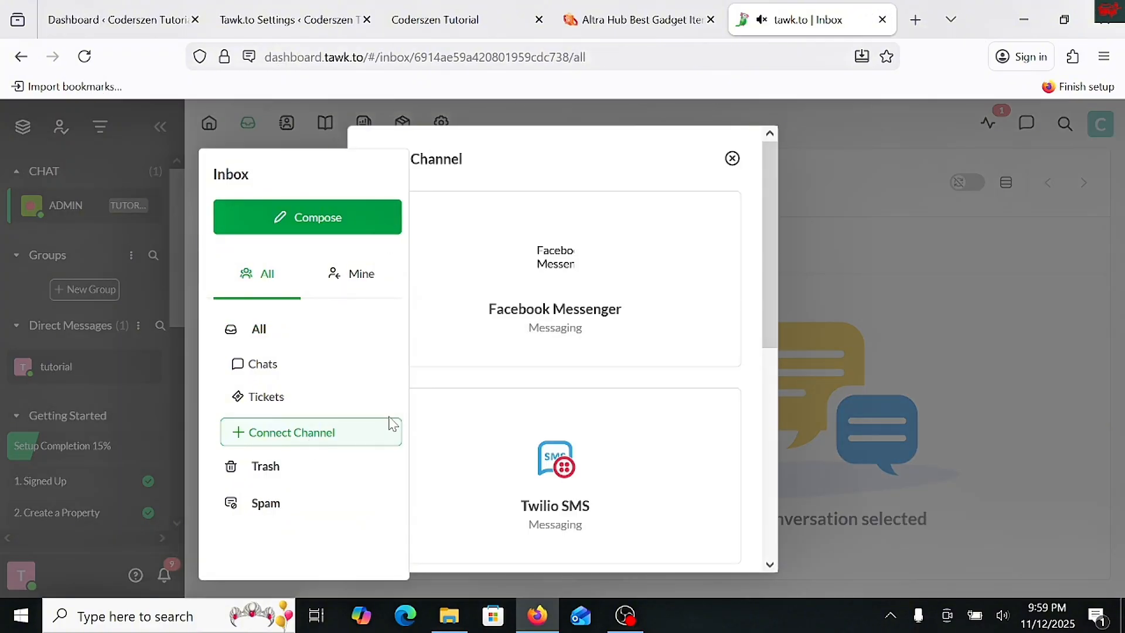
scroll(516, 333, "down", 4)
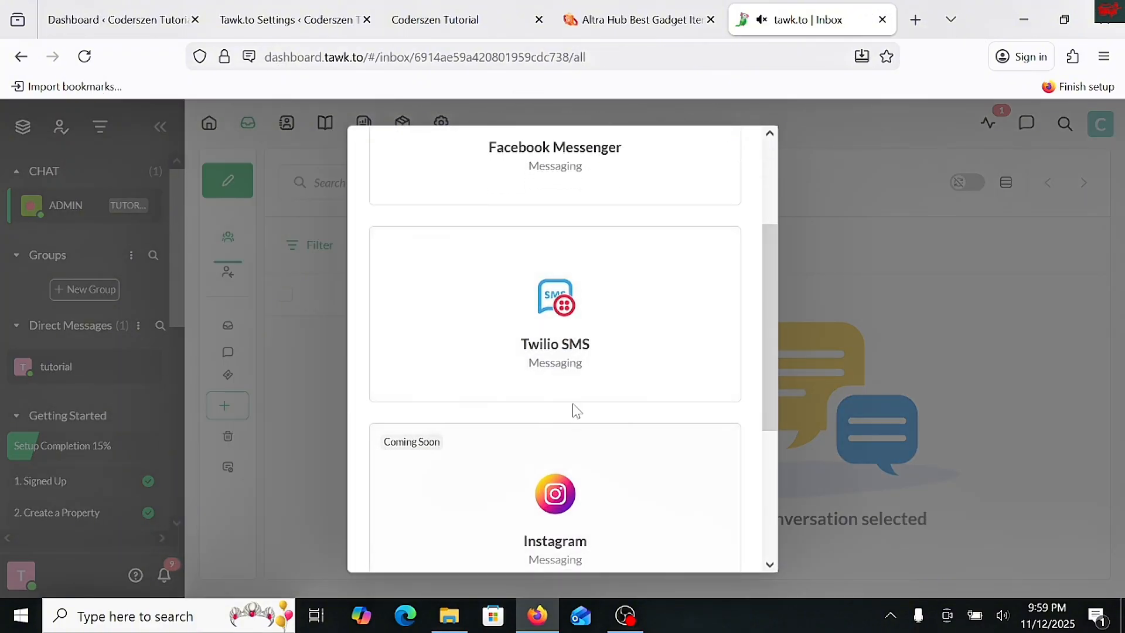
scroll(569, 393, "down", 3)
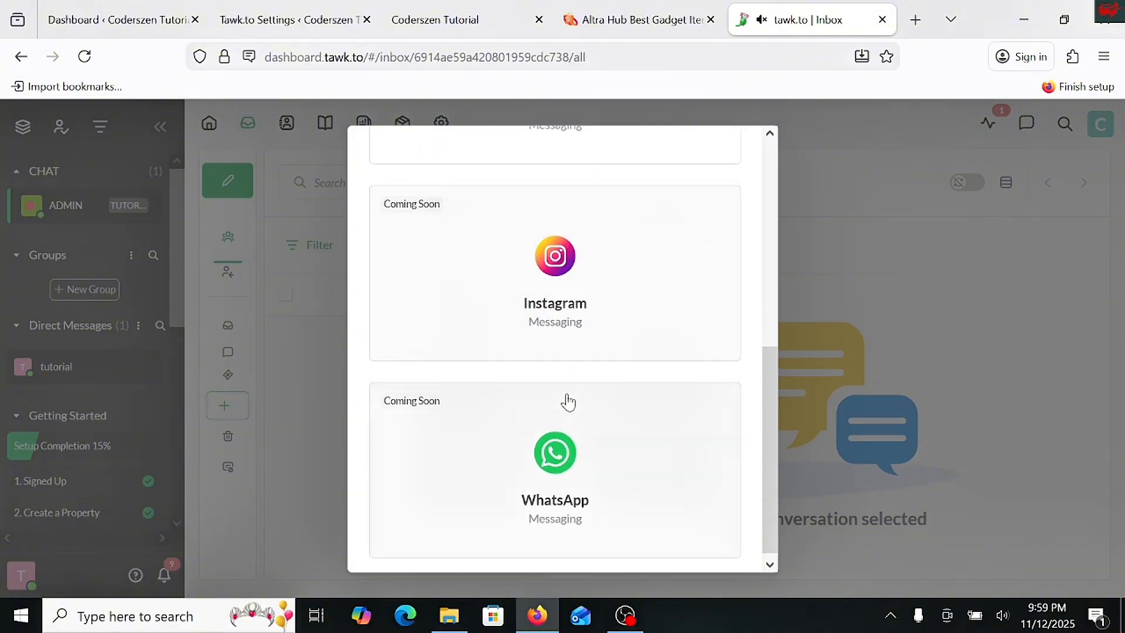
scroll(568, 399, "up", 6)
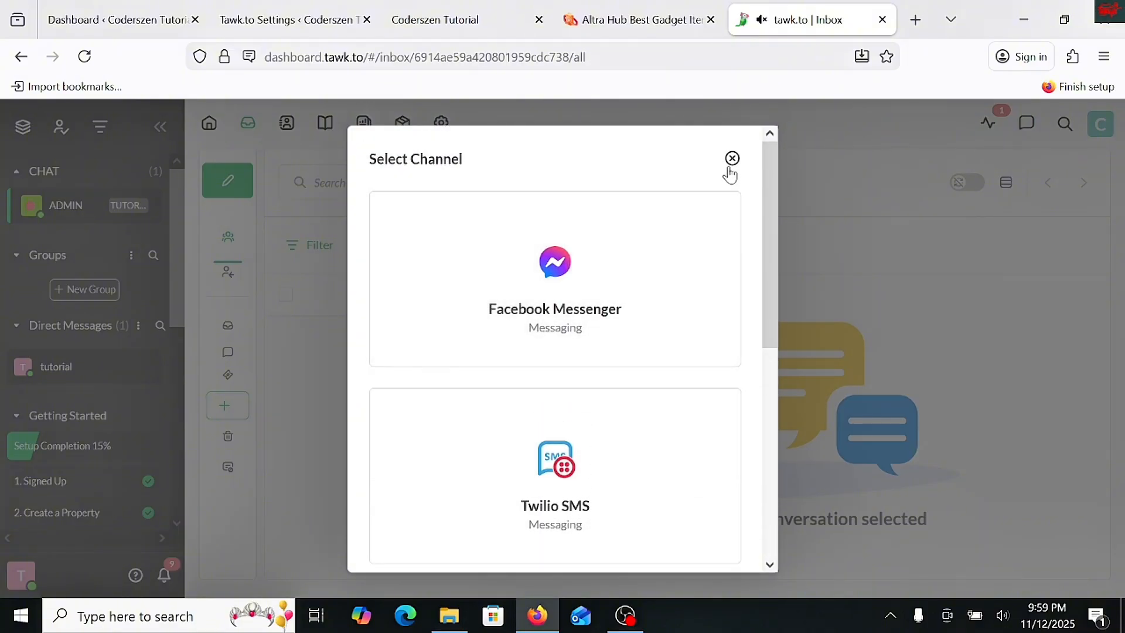
left_click(732, 157)
mouse_move(276, 432)
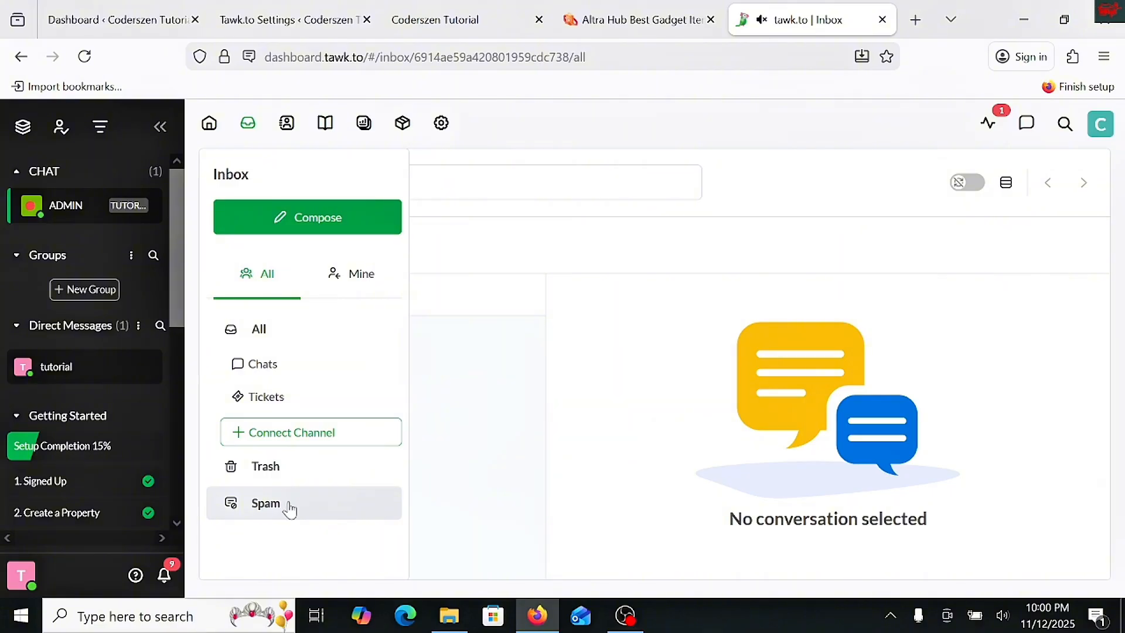
left_click(372, 286)
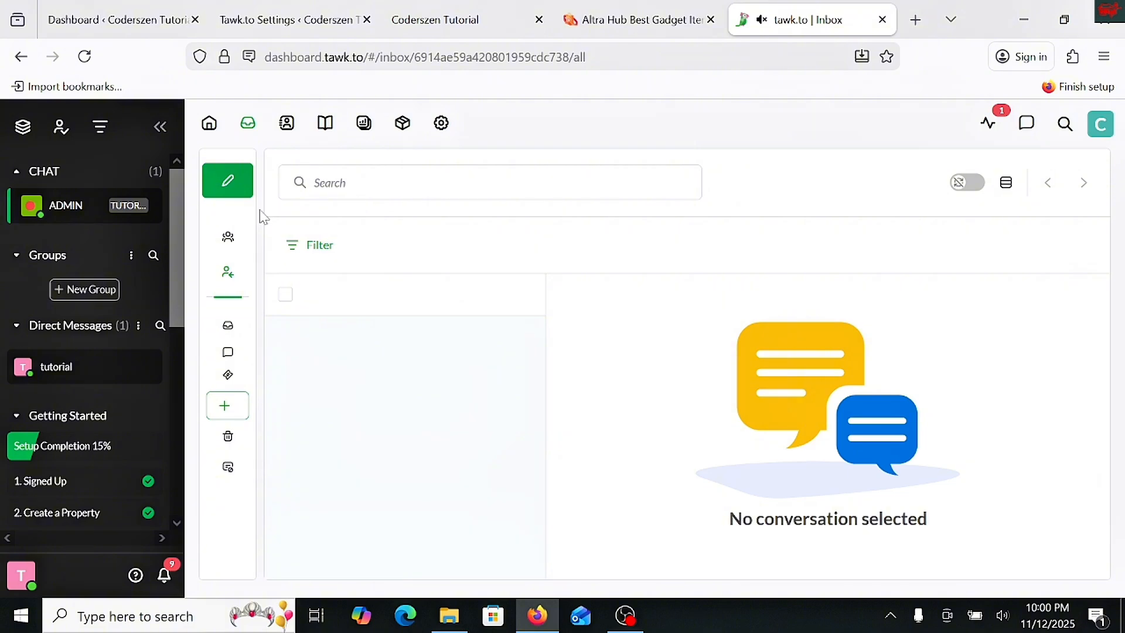
- Look through the direct messages search and the Getting Started setup checklist
left_click(160, 325)
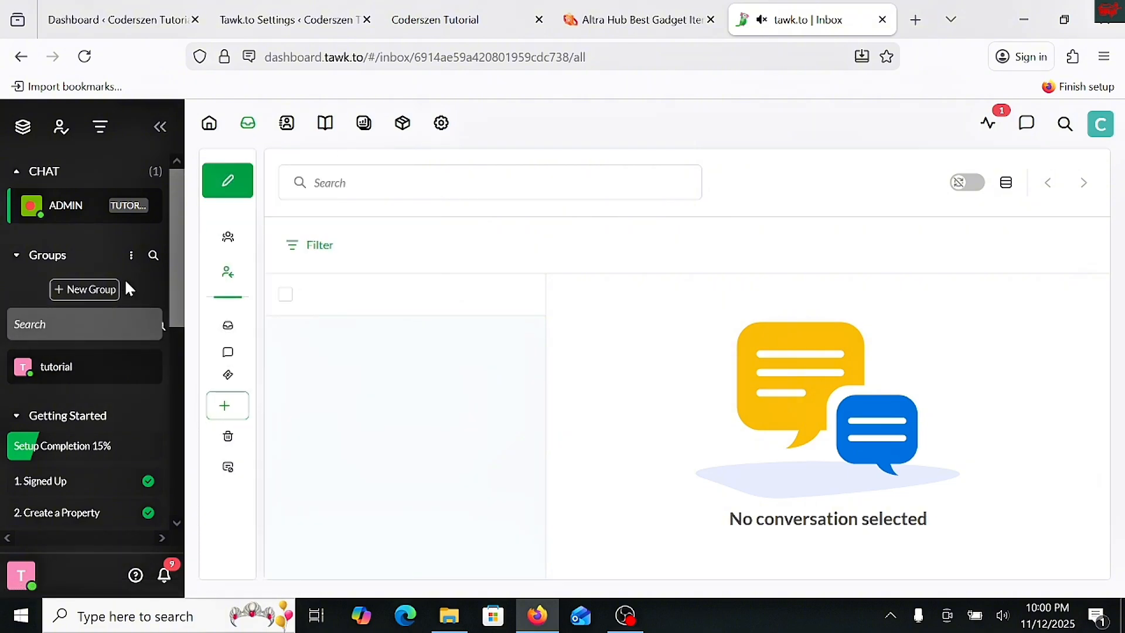
scroll(118, 248, "down", 5)
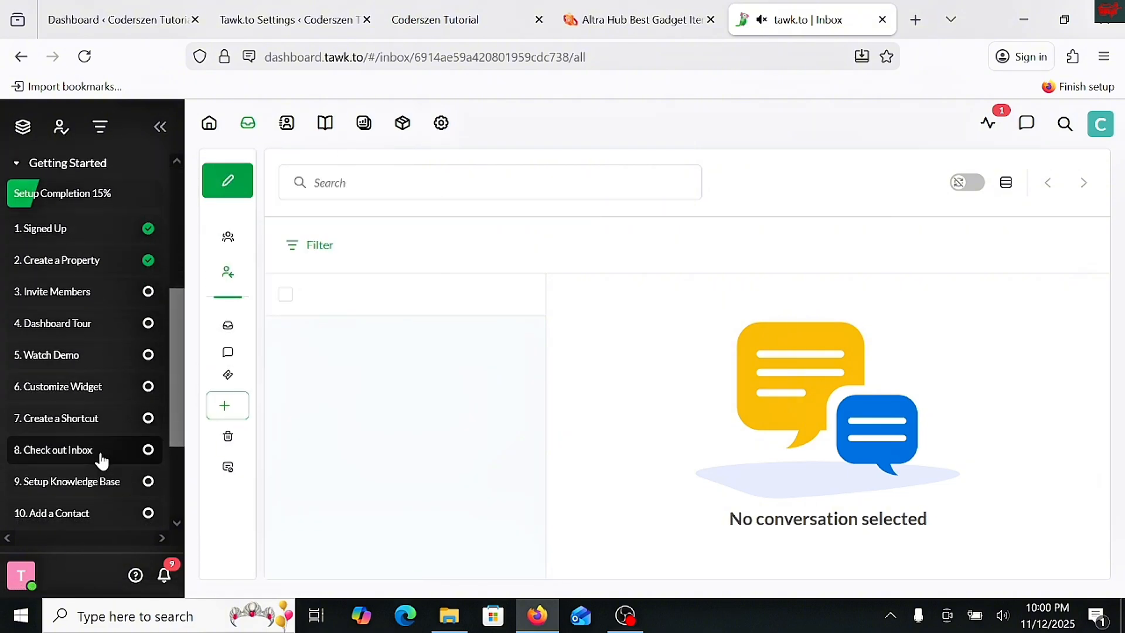
scroll(100, 467, "down", 3)
scroll(141, 410, "up", 10)
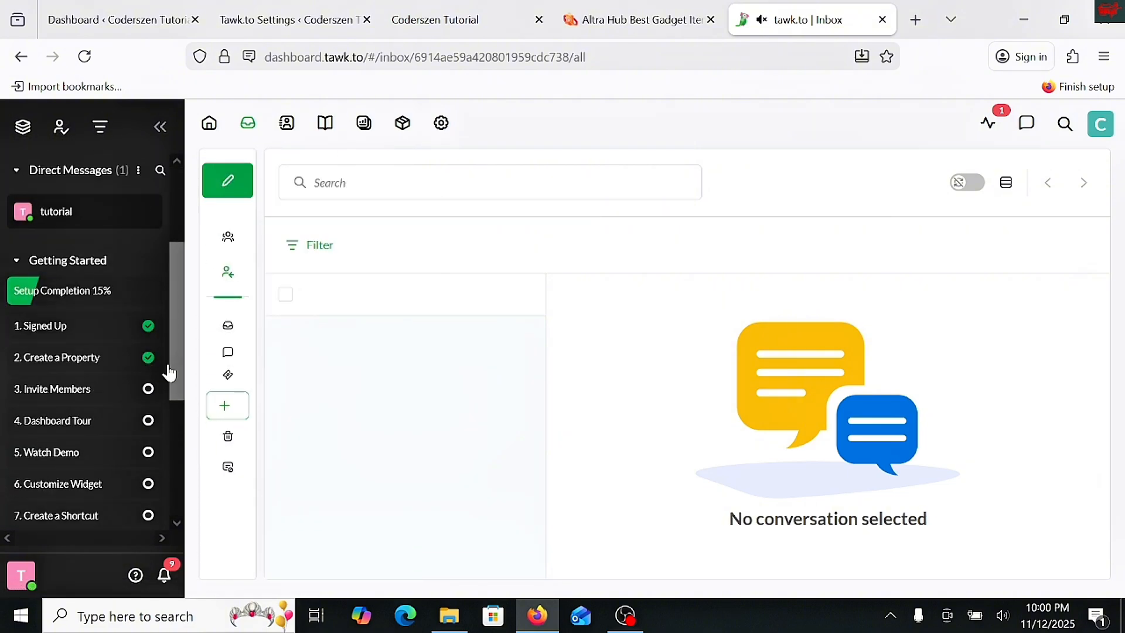
- Look over the people in Contacts and the Knowledge Base setup page
left_click(291, 140)
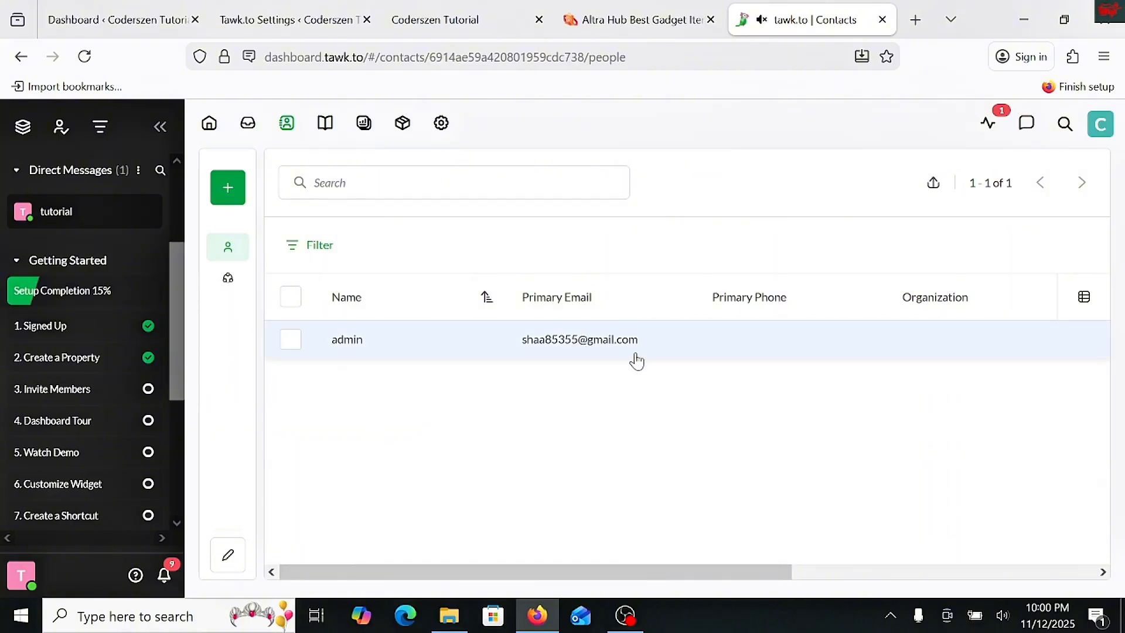
left_click(326, 125)
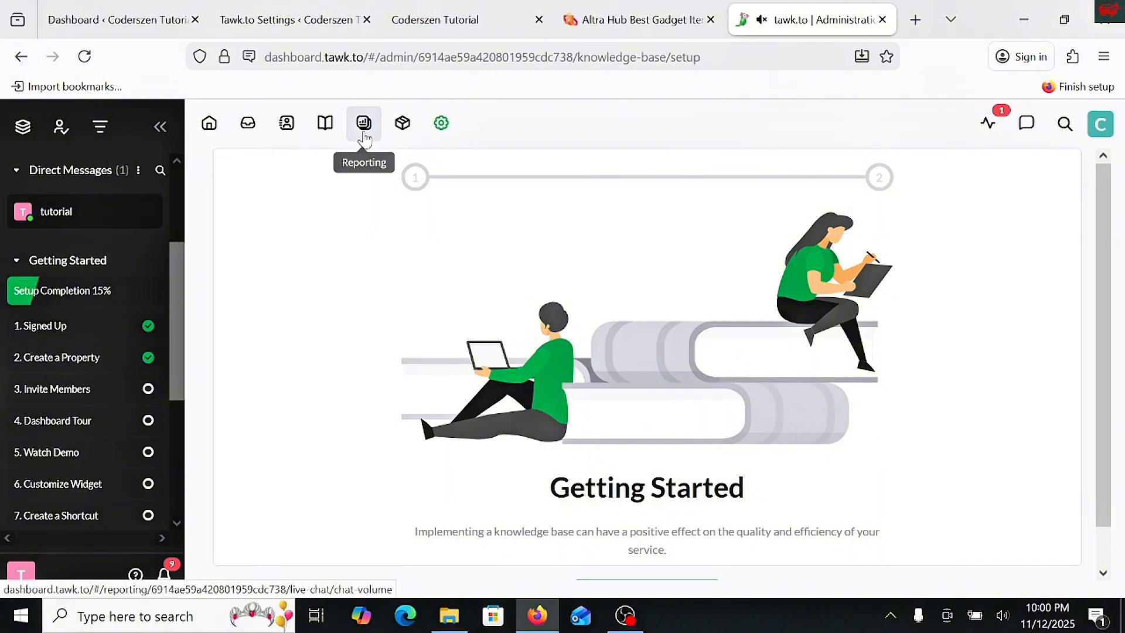
- Open the property's administration overview and enter "Tutorial Coders Zen" as the property name
left_click(433, 133)
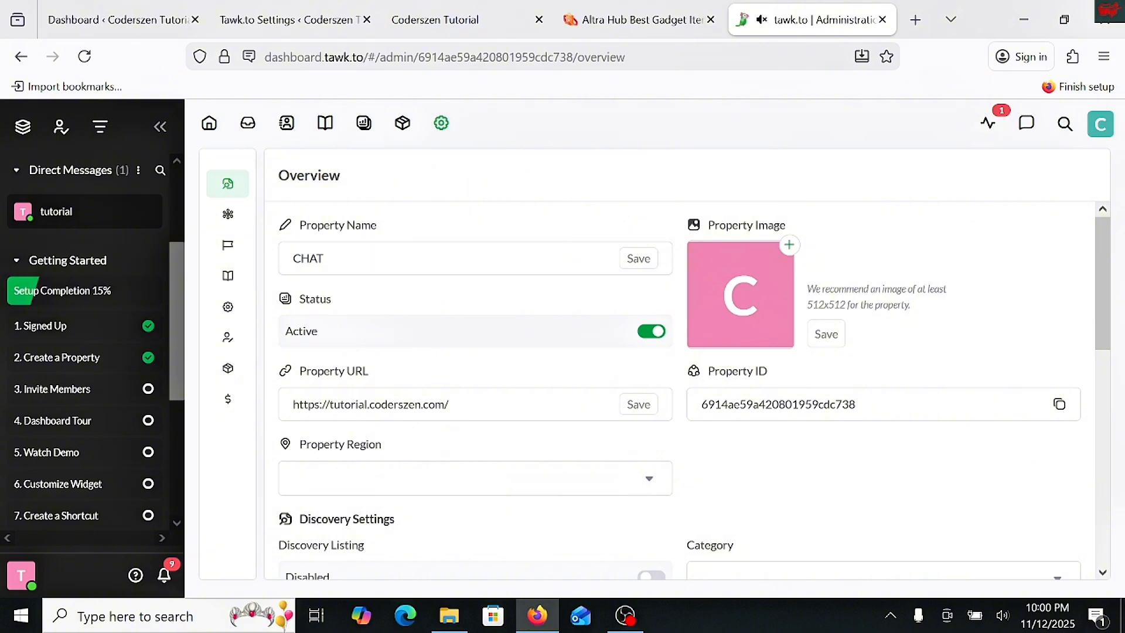
double_click(319, 258)
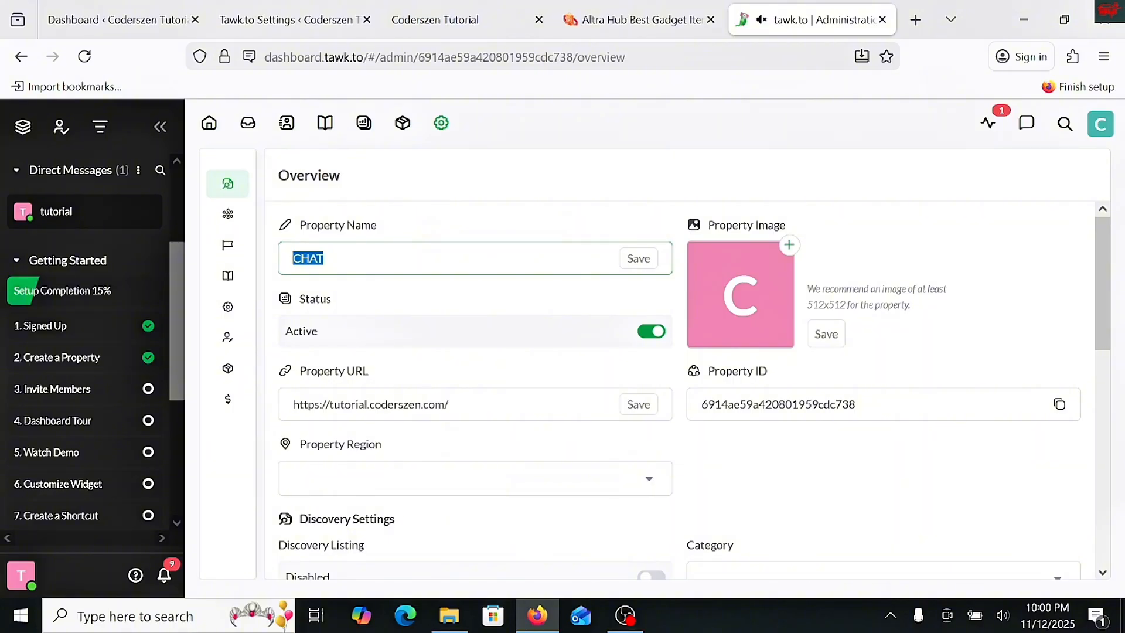
type("tUT")
key("BackSpace")
key("BackSpace")
key("BackSpace")
type("Tutorial  Coders Zen")
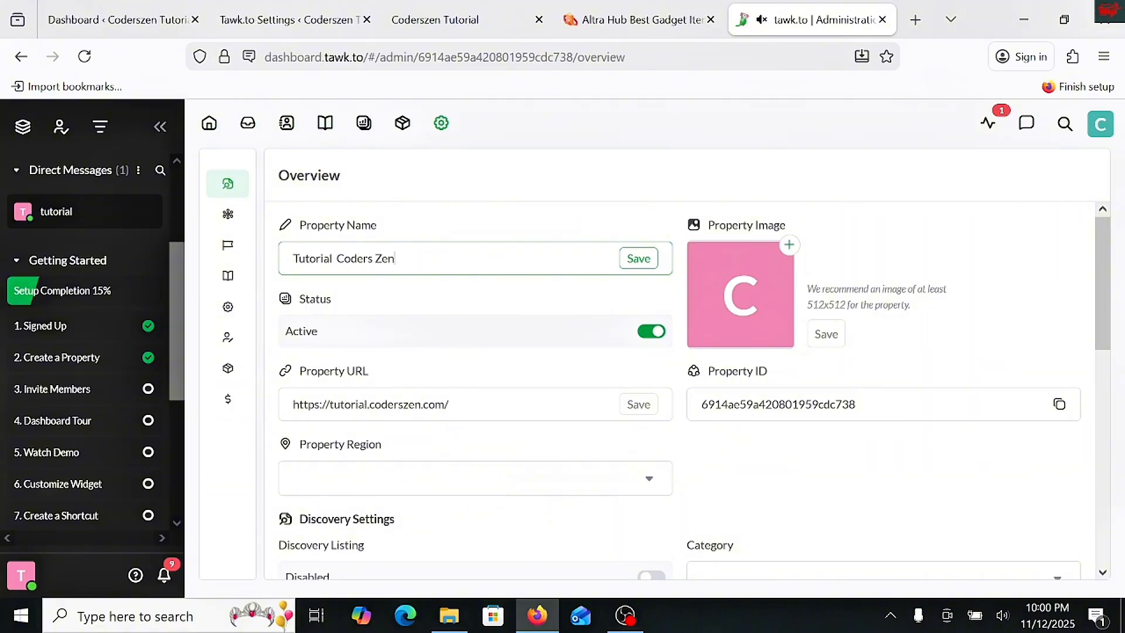
- Examine the property's region choices, discovery listing and category options, description, JavaScript API and data privacy settings
scroll(416, 305, "down", 2)
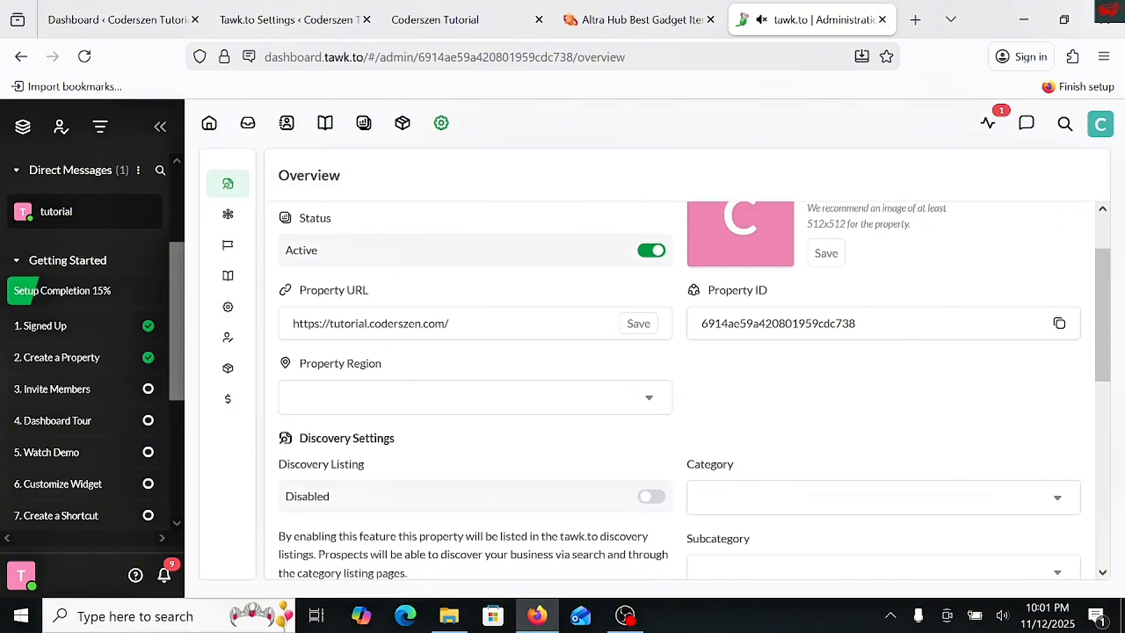
scroll(399, 329, "down", 2)
left_click(398, 327)
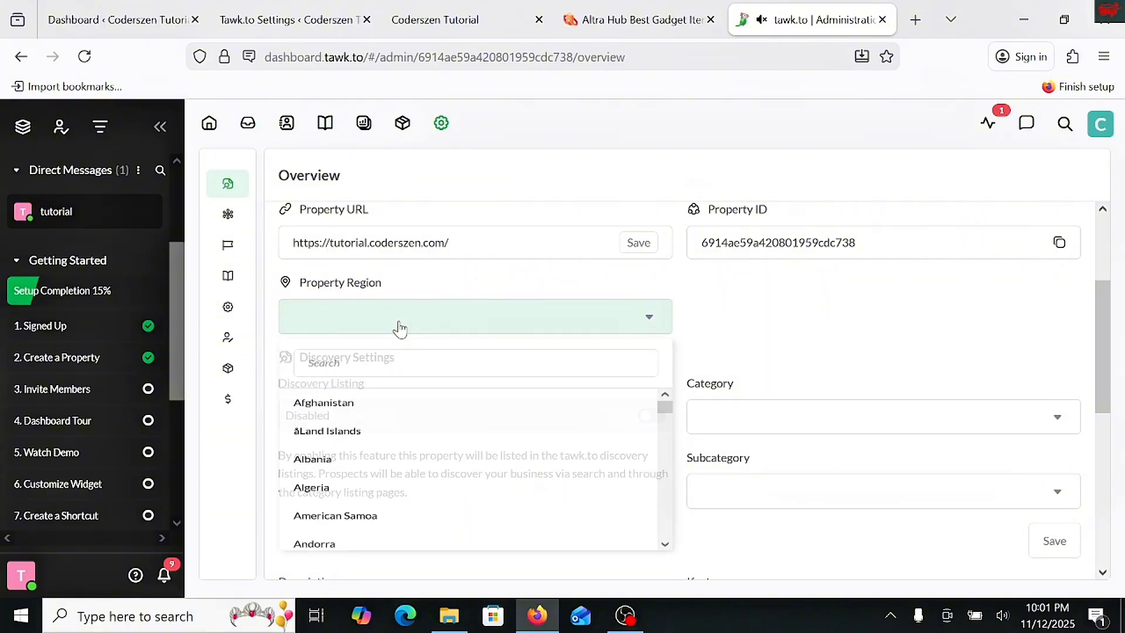
left_click(357, 331)
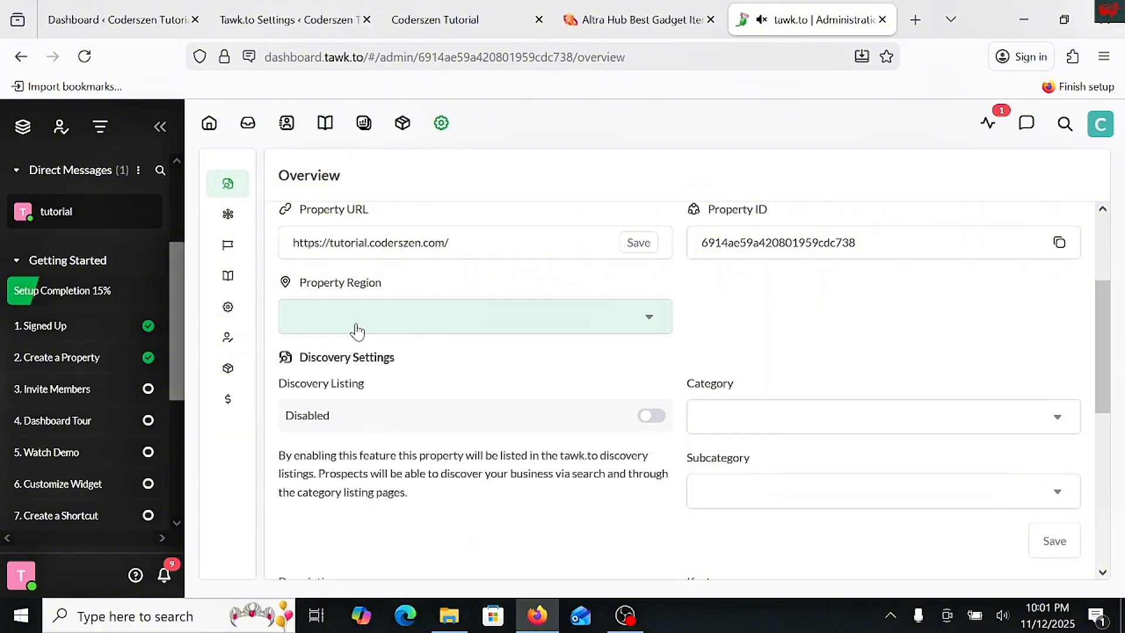
scroll(357, 331, "down", 2)
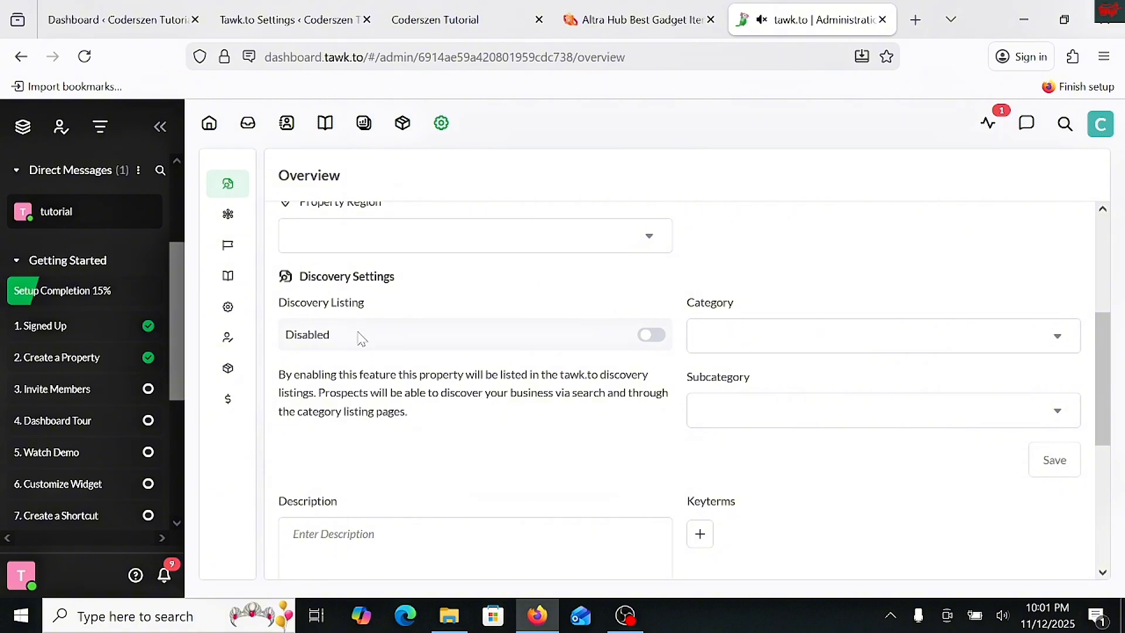
scroll(376, 354, "down", 2)
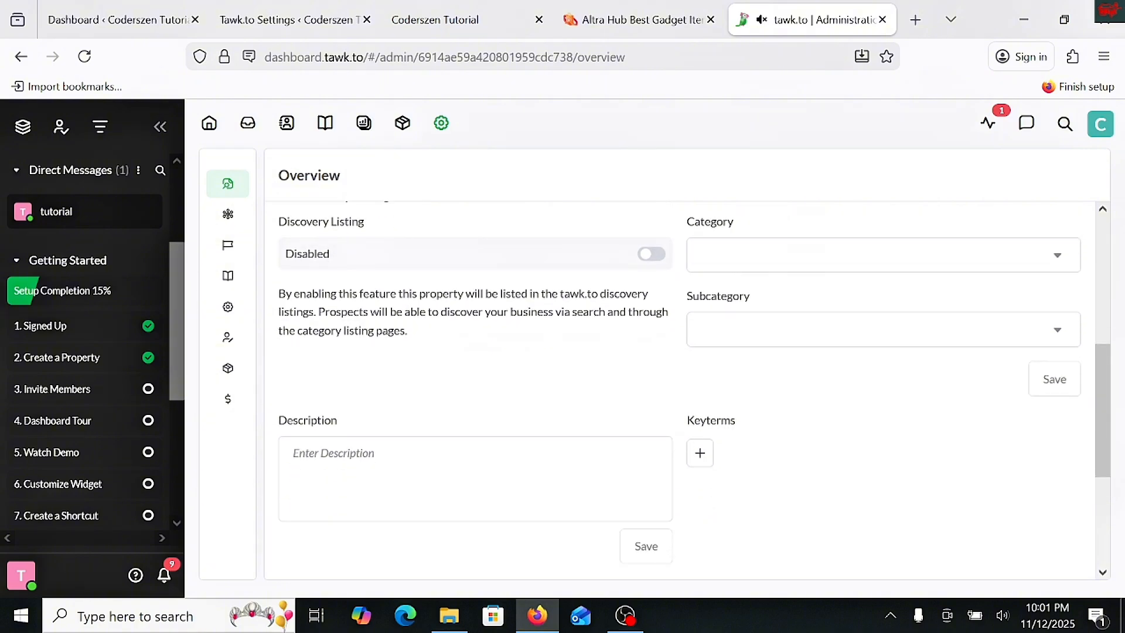
scroll(379, 369, "down", 4)
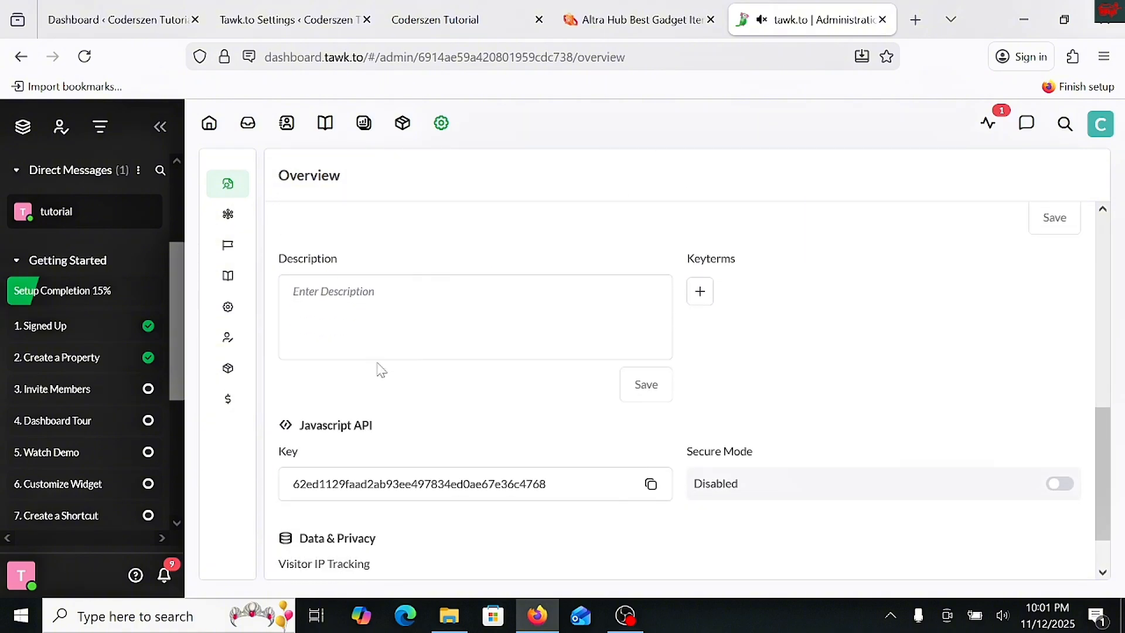
scroll(379, 351, "up", 2)
scroll(383, 378, "down", 4)
scroll(412, 445, "down", 2)
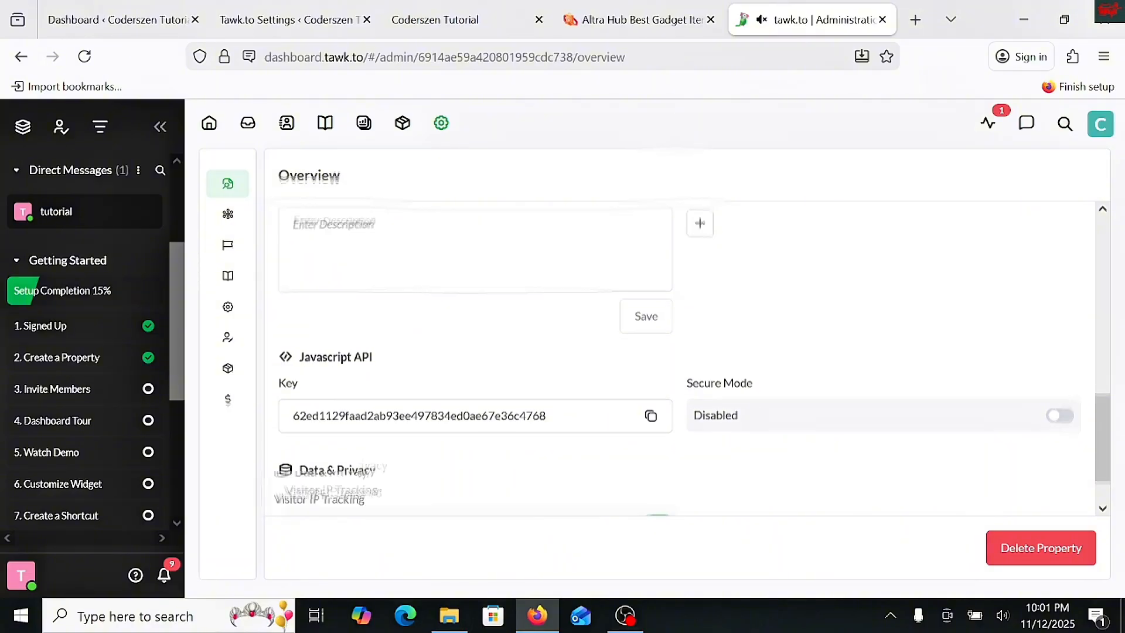
scroll(733, 389, "up", 8)
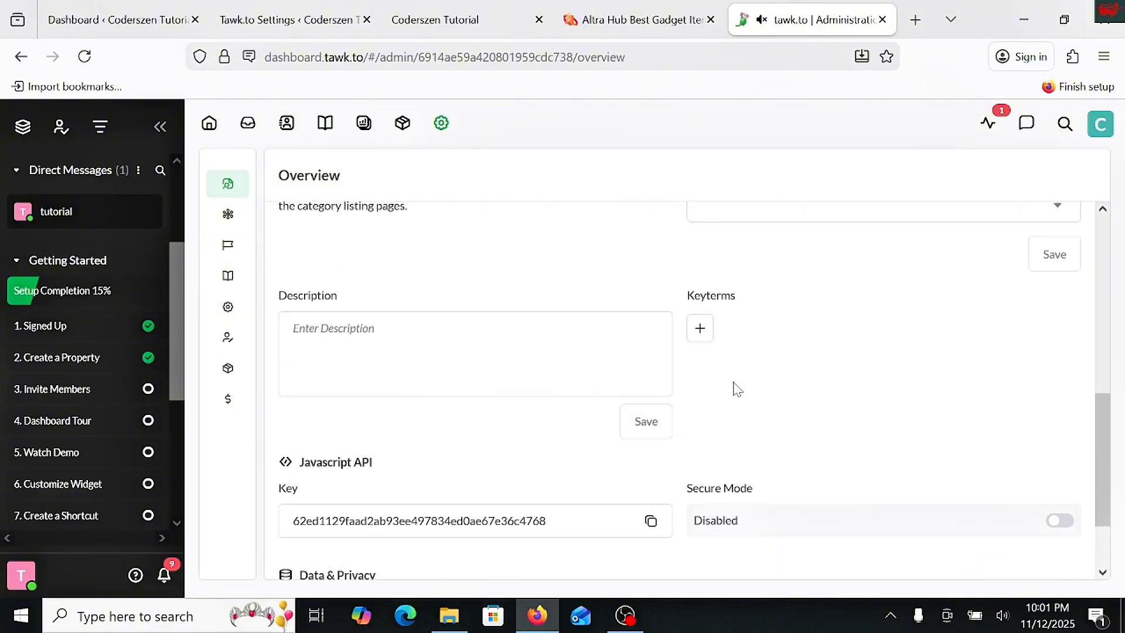
left_click(771, 307)
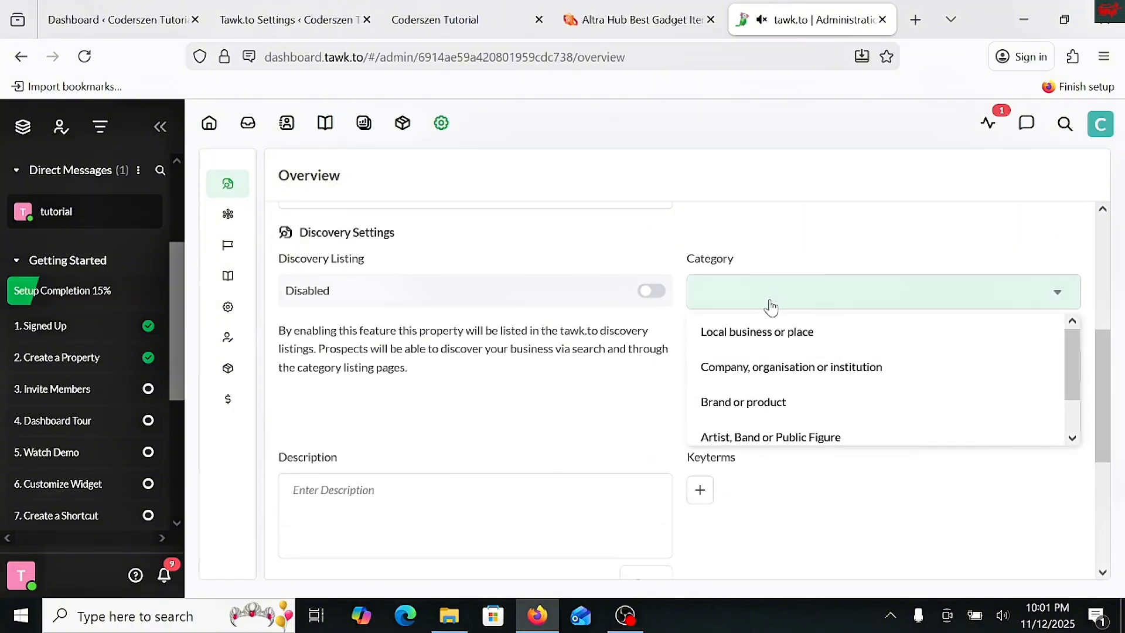
scroll(769, 306, "up", 5)
scroll(806, 401, "up", 1)
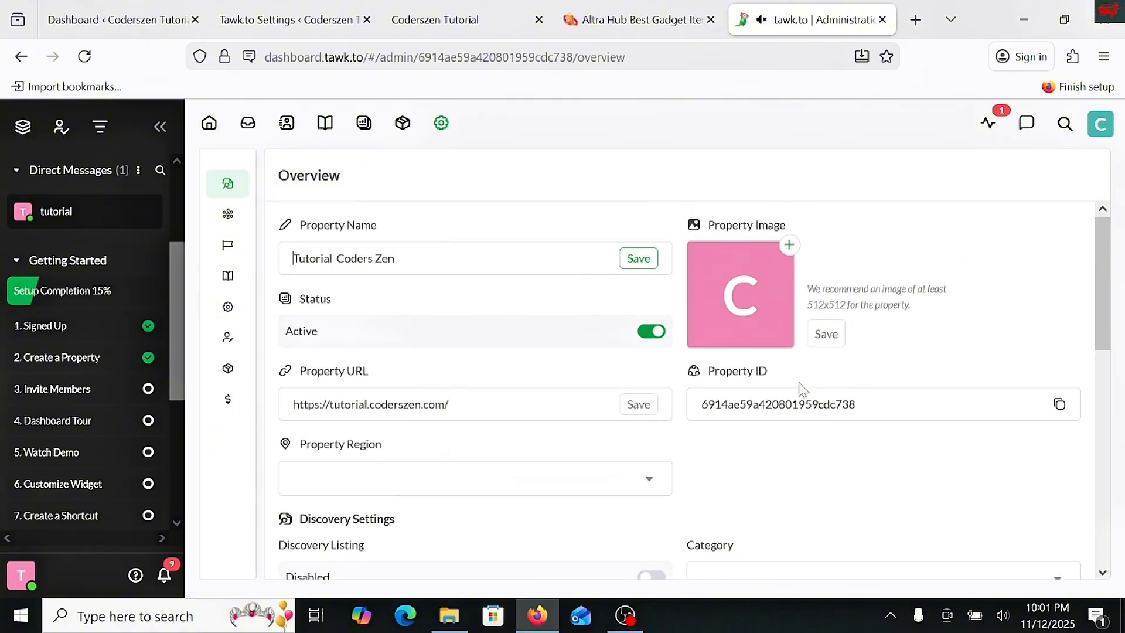
left_click(789, 249)
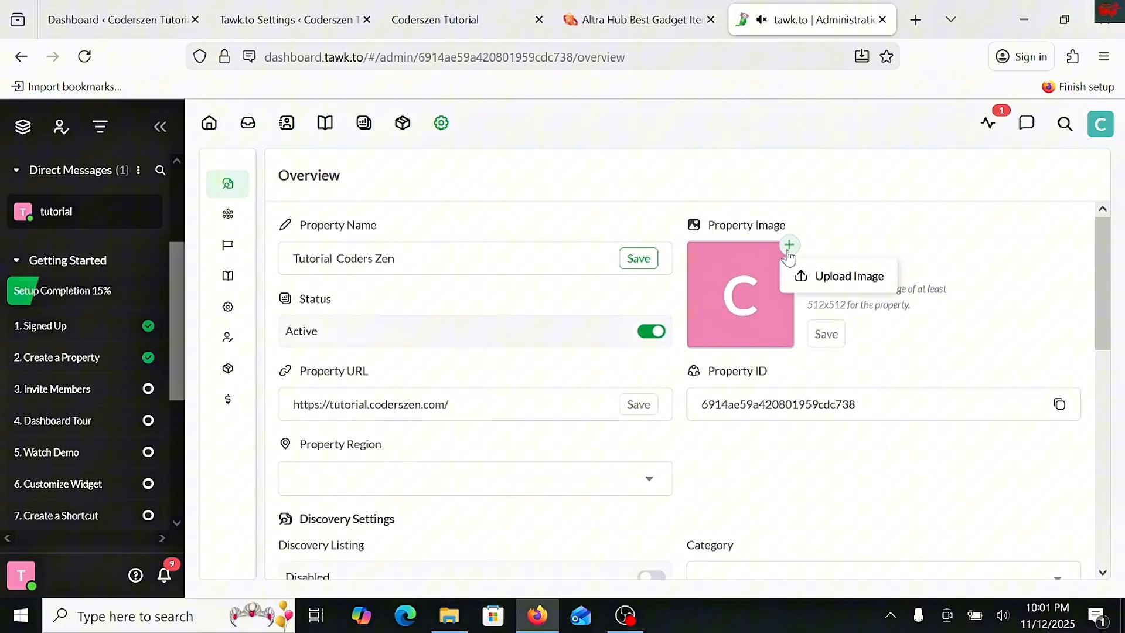
left_click(817, 278)
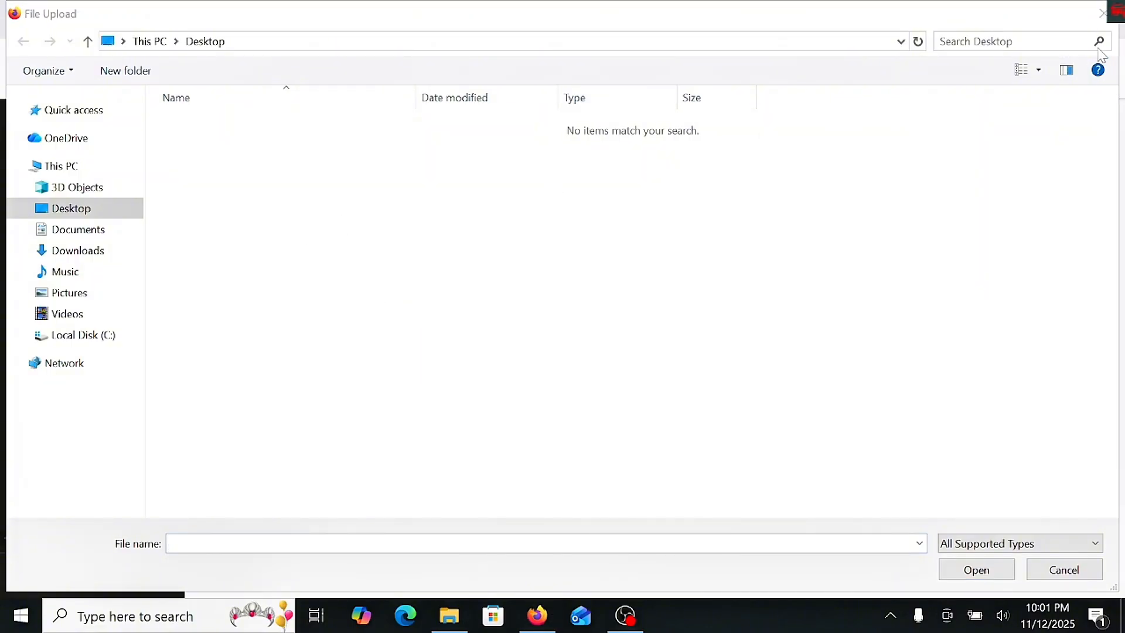
left_click(1077, 17)
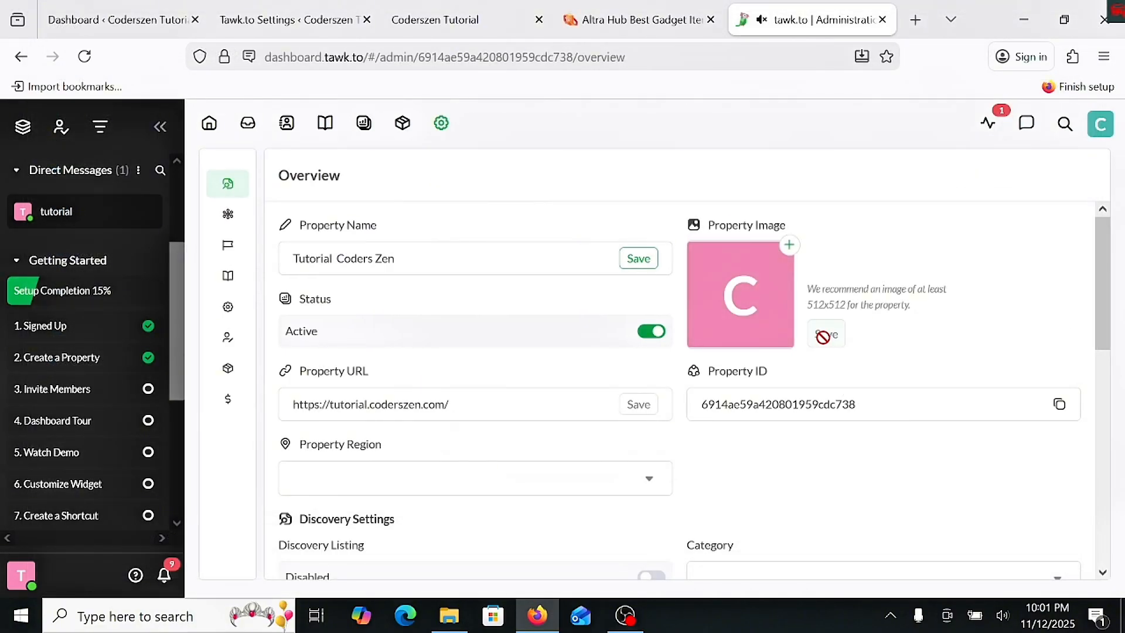
scroll(783, 308, "down", 3)
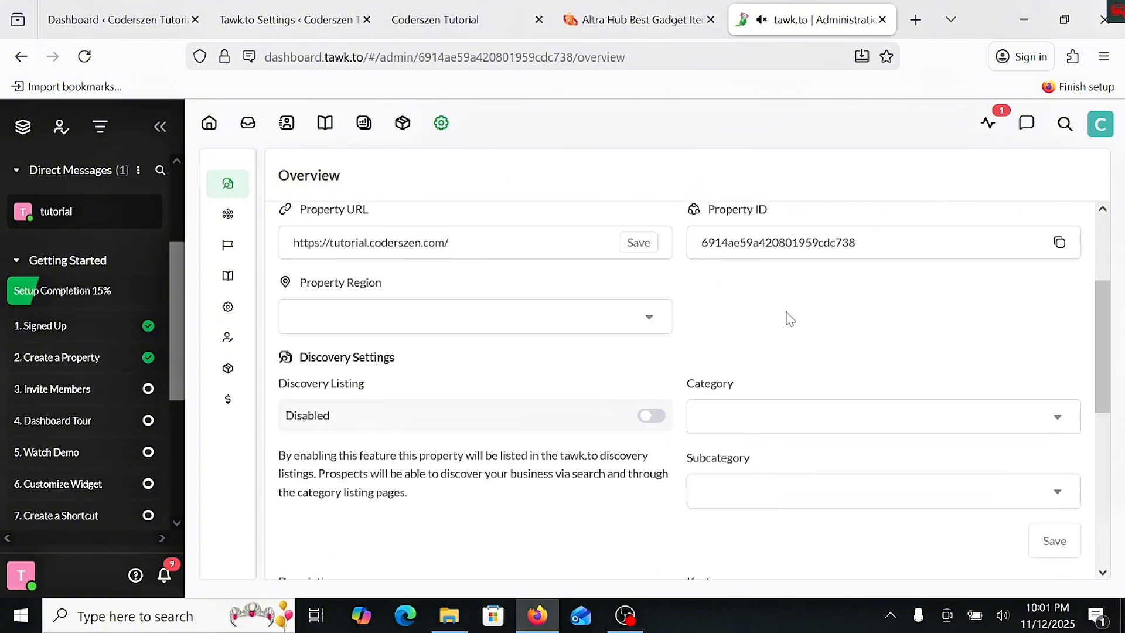
scroll(814, 322, "up", 3)
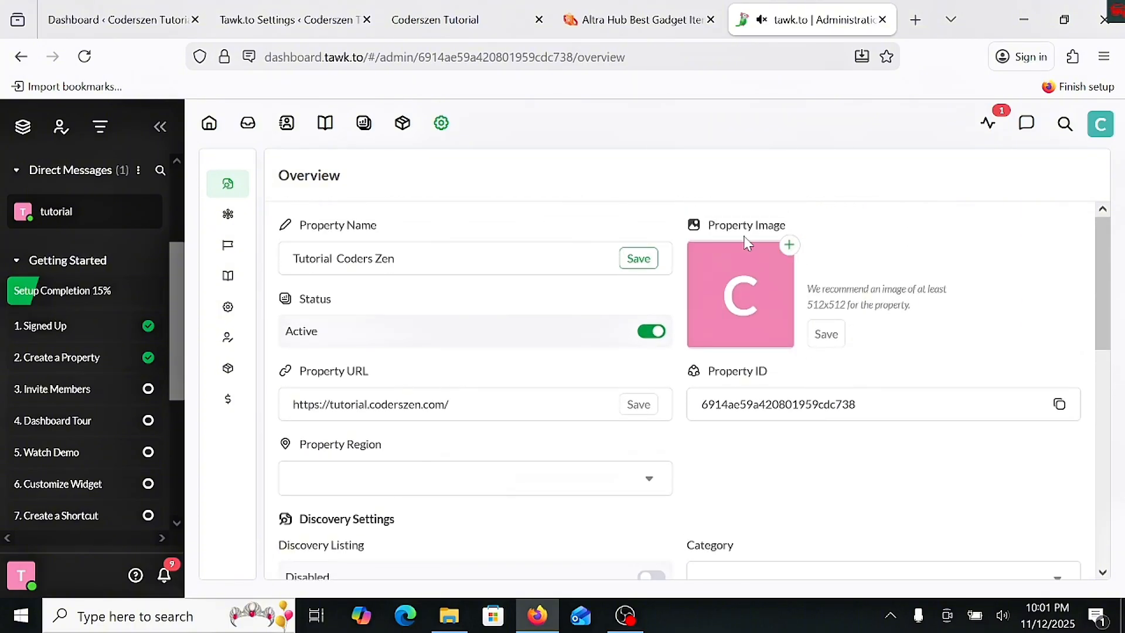
right_click(791, 256)
key("Escape")
- Open the Chat Widget channel settings and look over the widget's name, status, code, ID and direct chat link
mouse_move(246, 215)
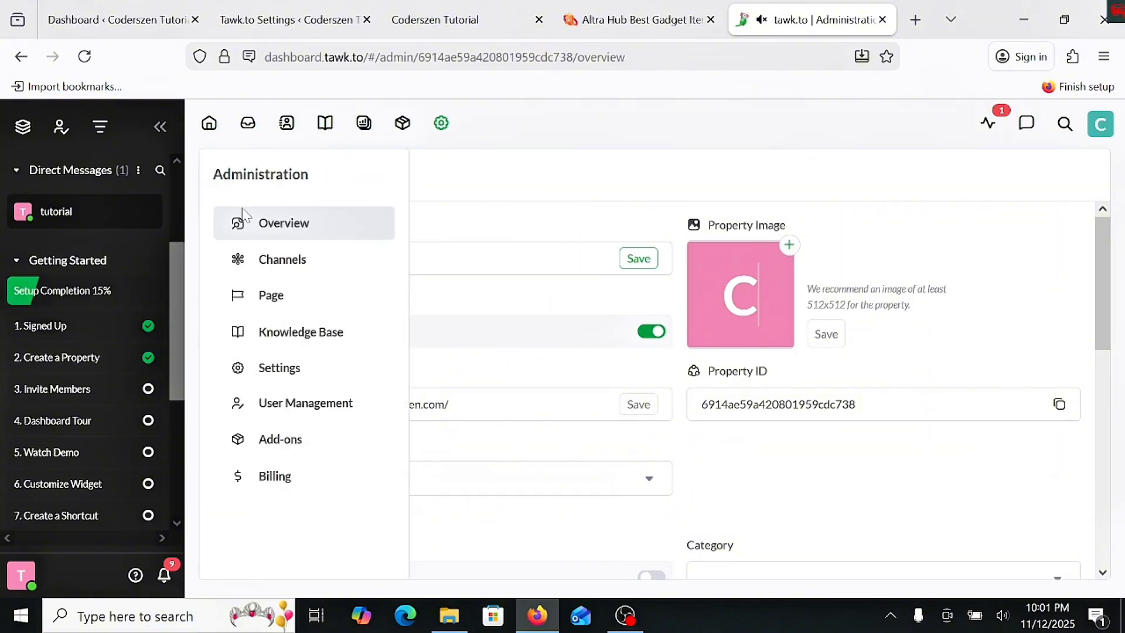
left_click(286, 267)
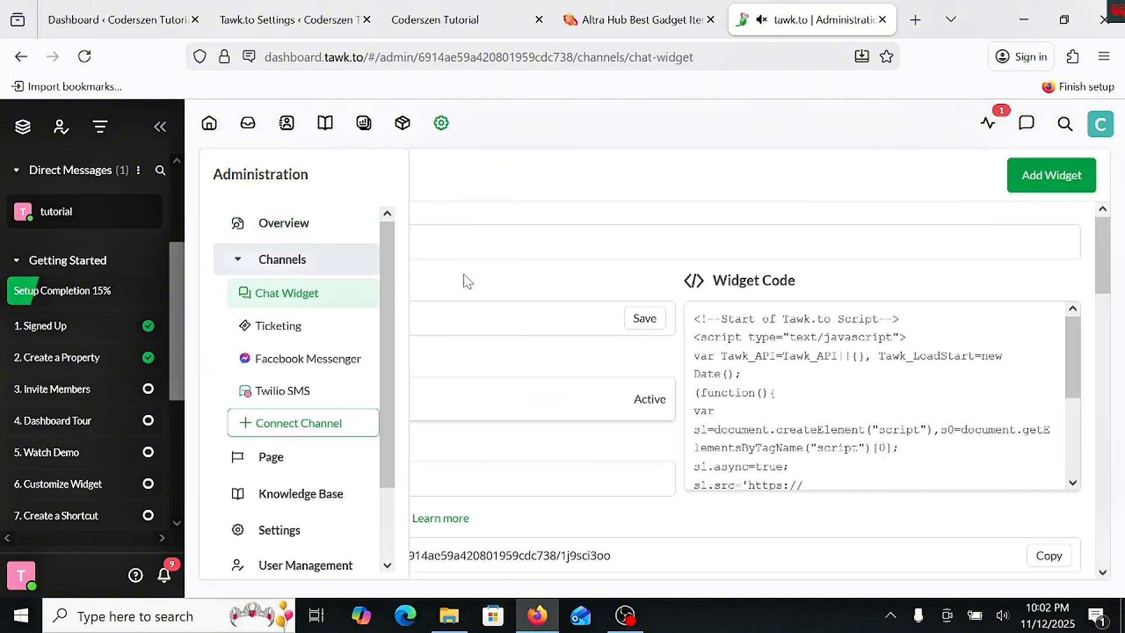
scroll(421, 305, "down", 3)
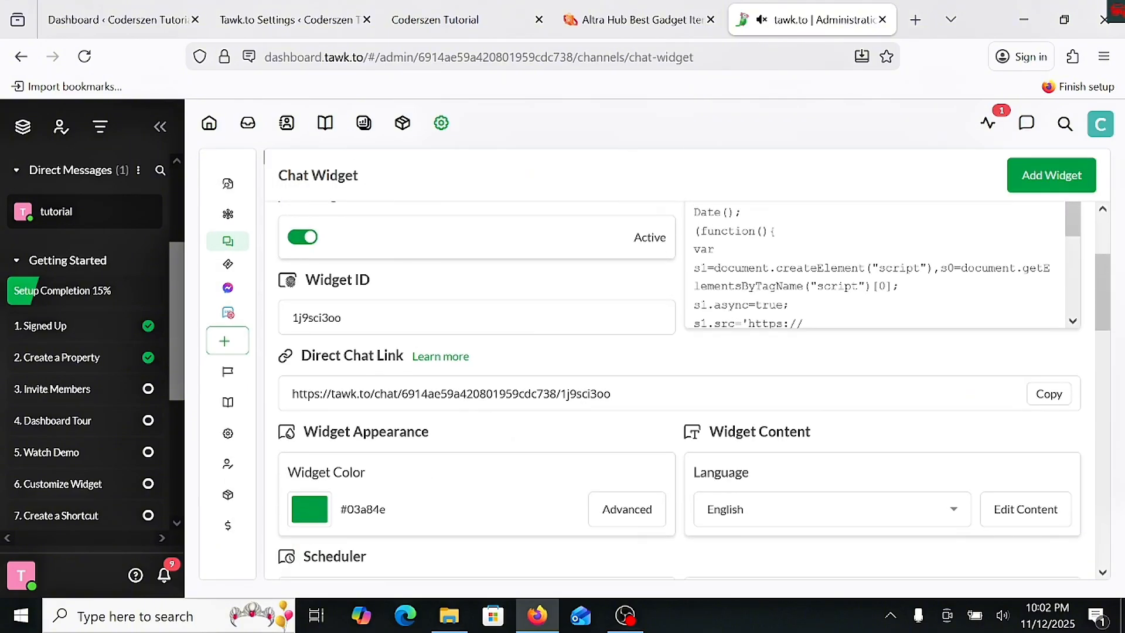
scroll(412, 341, "down", 2)
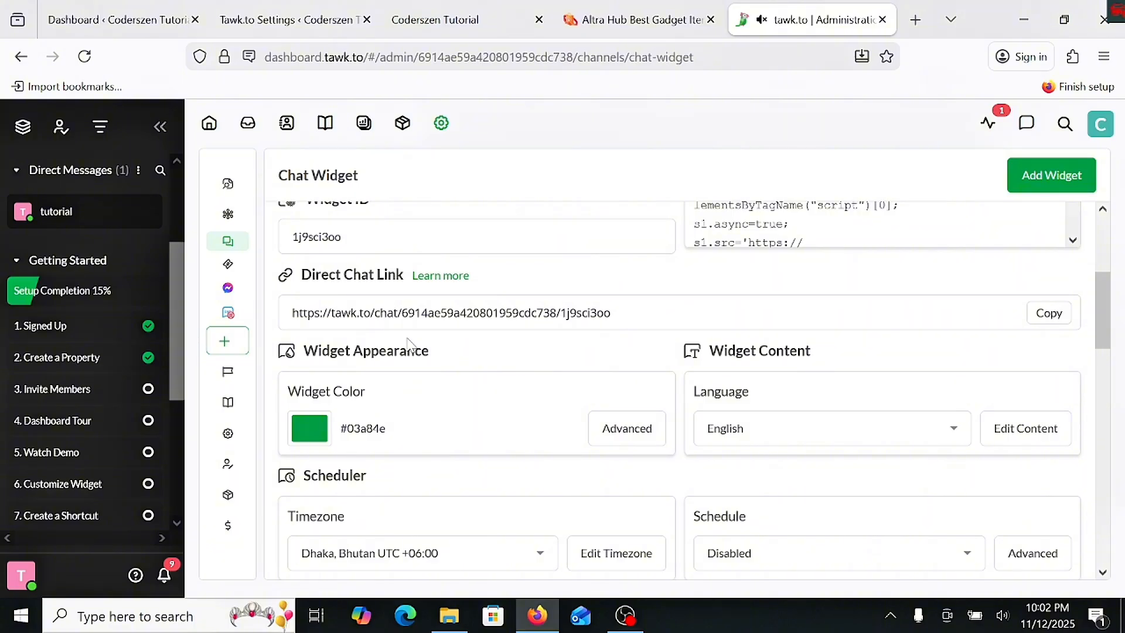
scroll(408, 343, "up", 2)
scroll(405, 328, "up", 3)
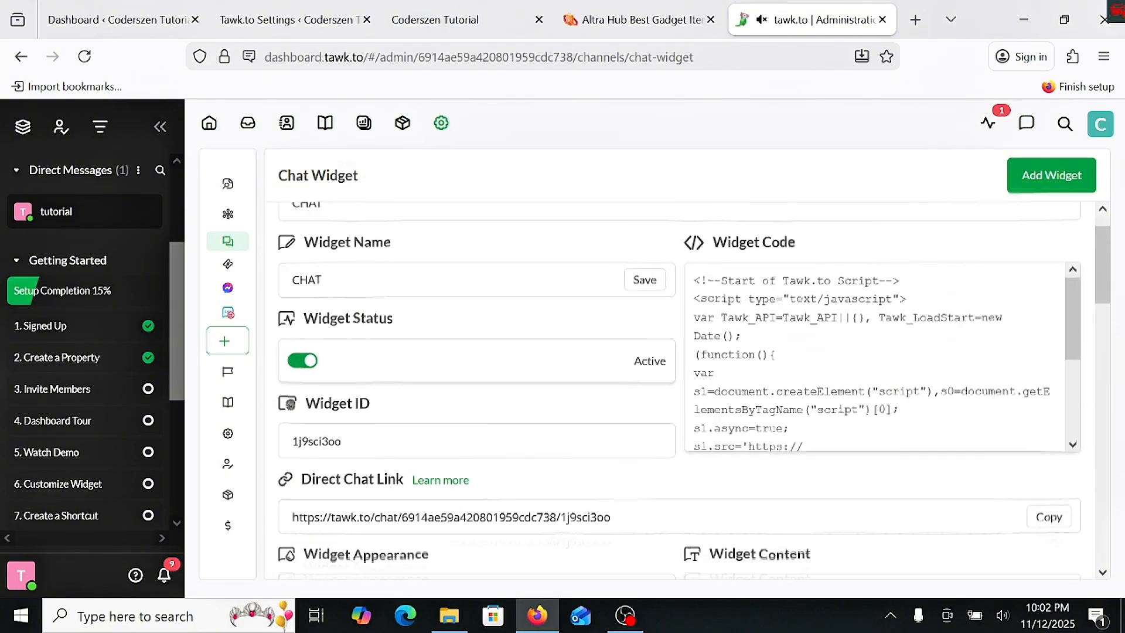
scroll(352, 410, "down", 4)
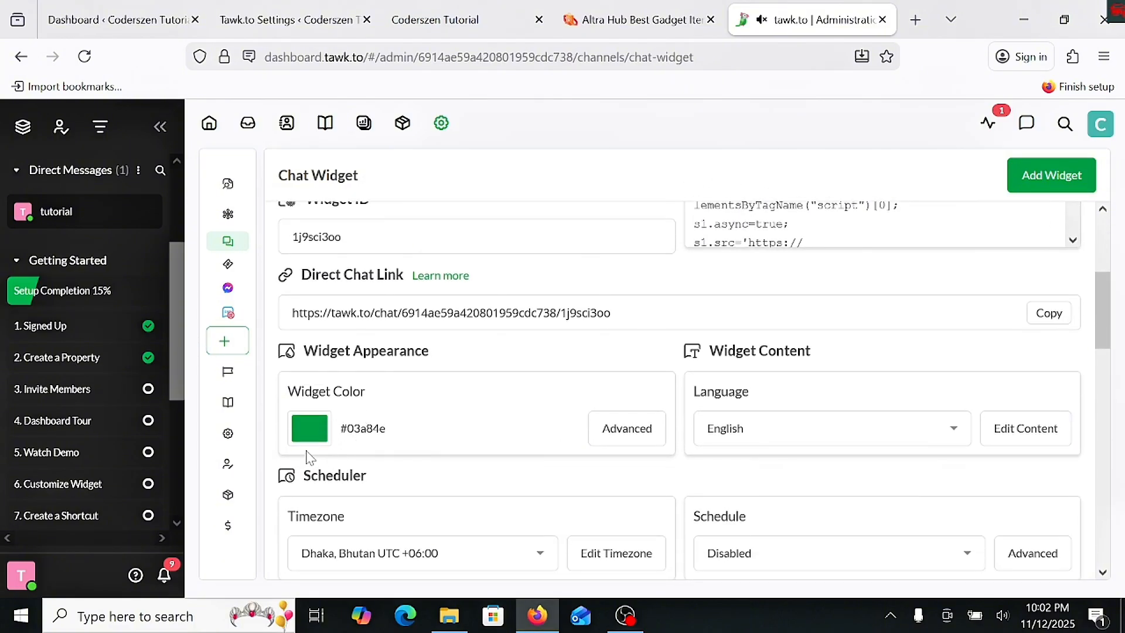
- Change the chat widget's color to the dark red #a82003
left_click(310, 440)
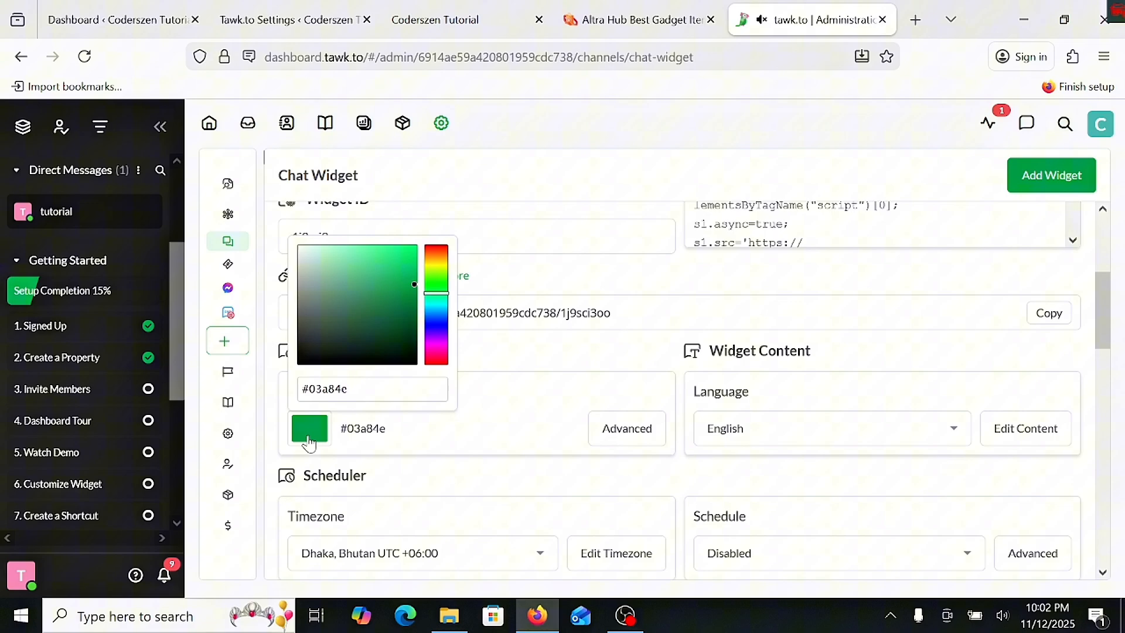
left_click(437, 258)
left_click_drag(440, 260, 438, 247)
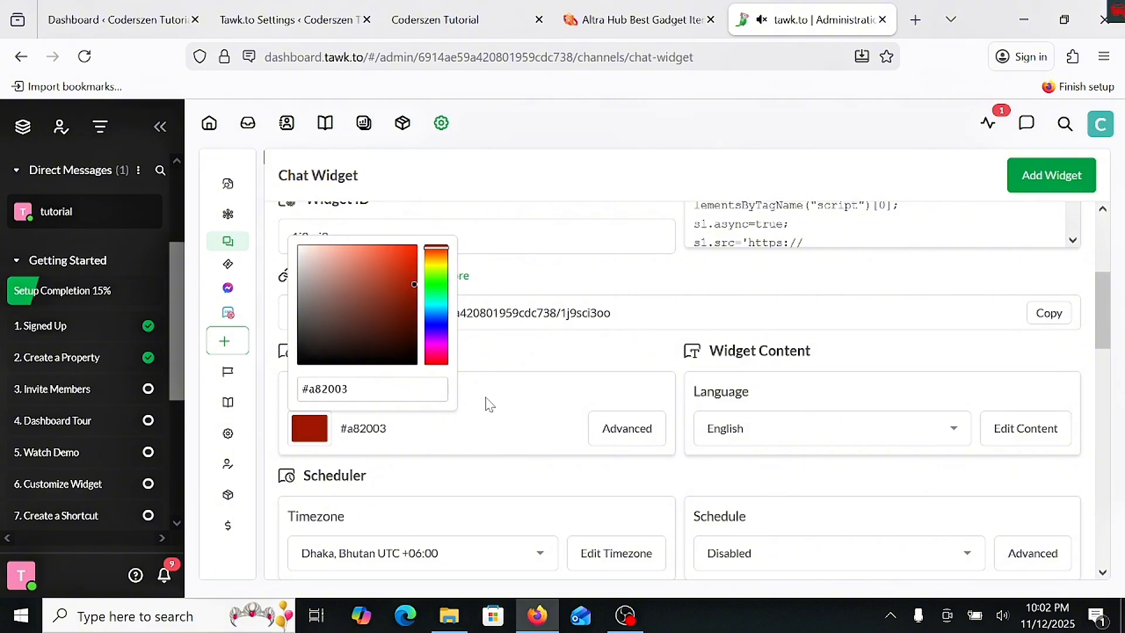
left_click(513, 430)
scroll(492, 415, "down", 3)
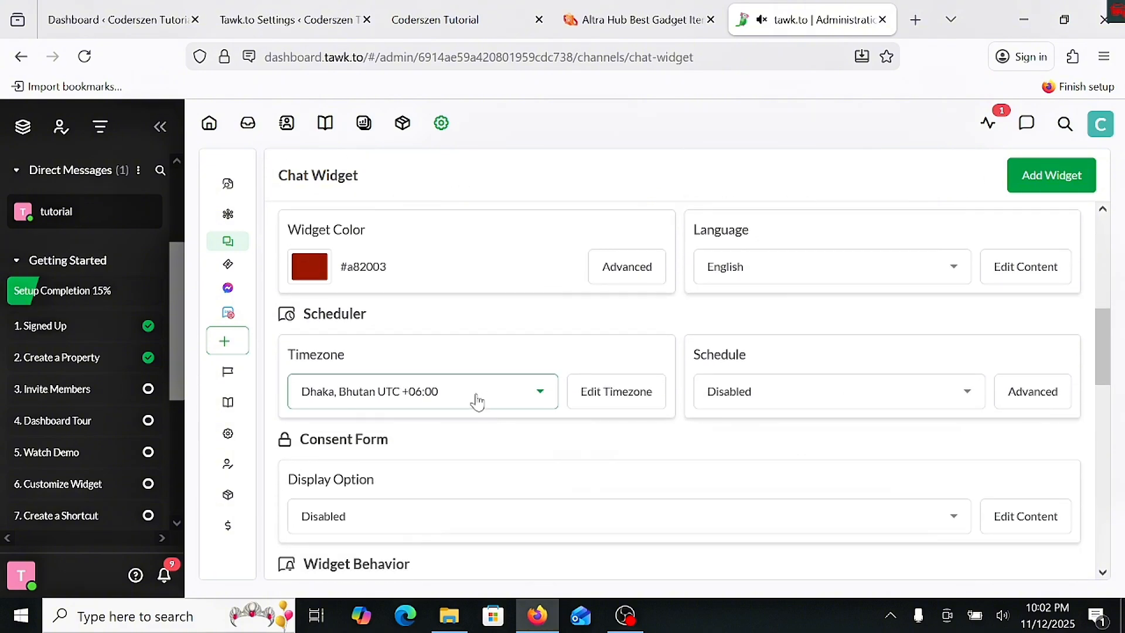
scroll(491, 398, "up", 4)
scroll(492, 397, "up", 1)
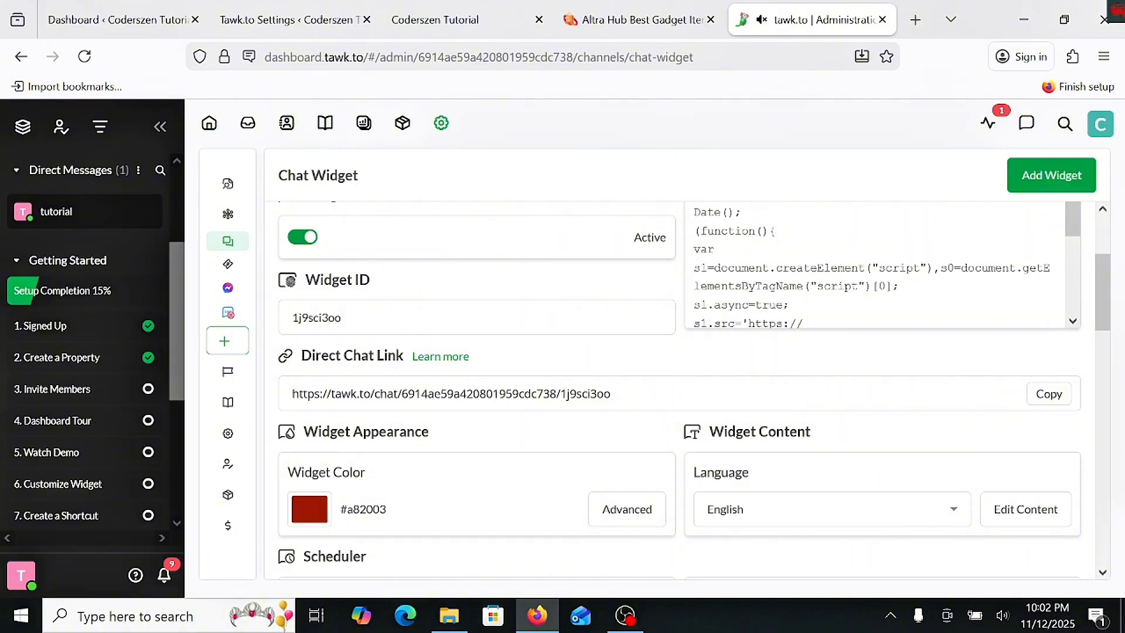
- Try enabling the widget scheduler, examine its timezone and daily online hours, and switch it off again without saving
scroll(490, 402, "down", 4)
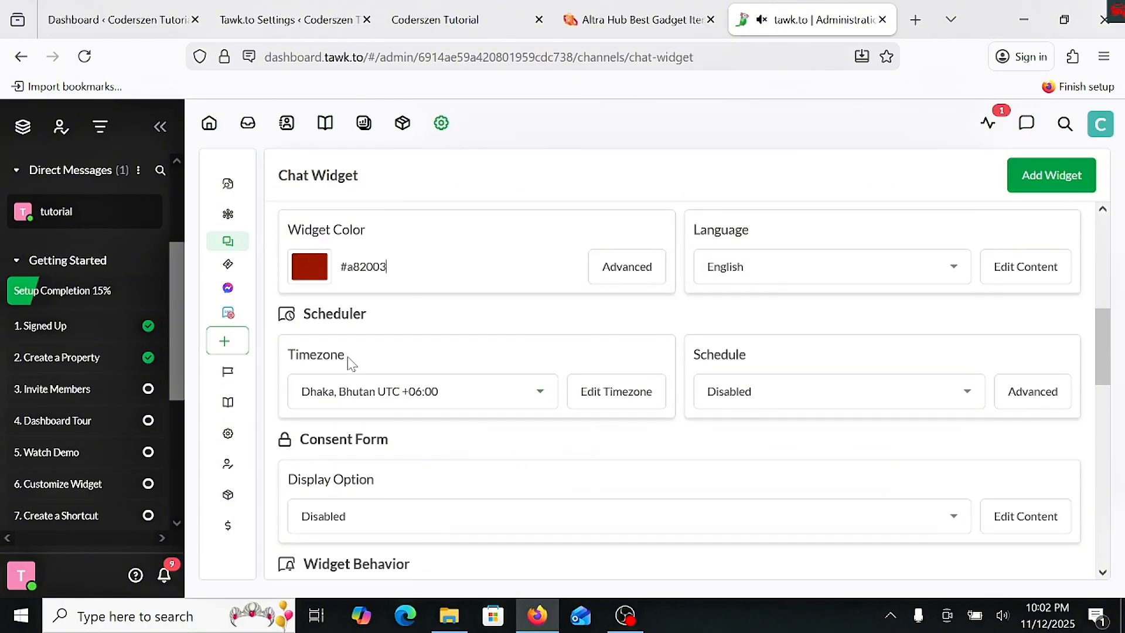
left_click(586, 401)
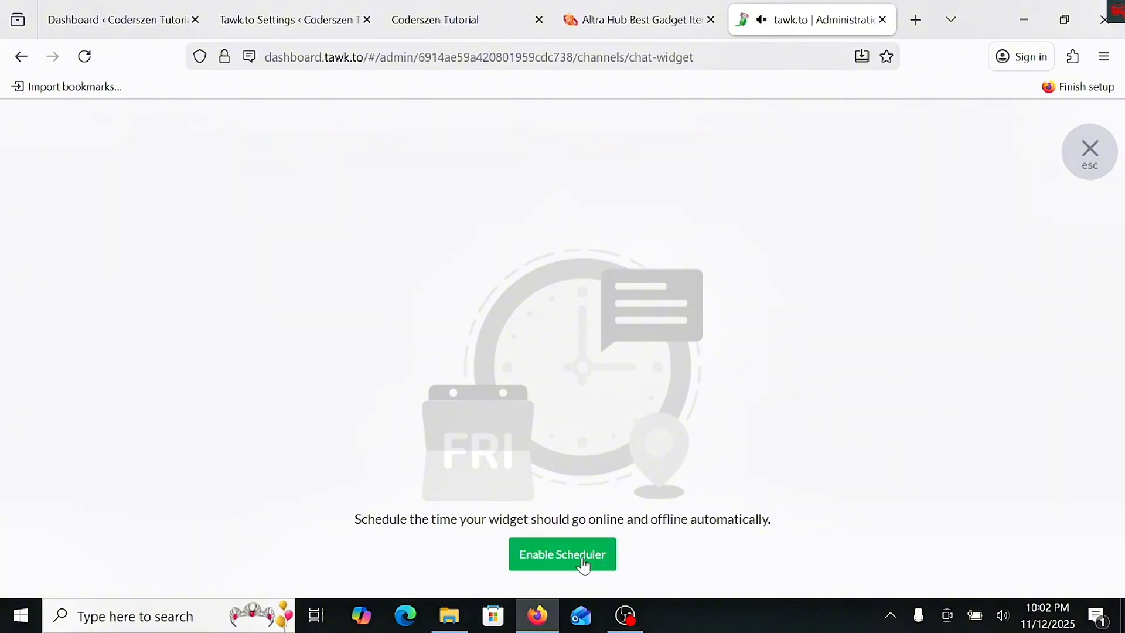
left_click(584, 563)
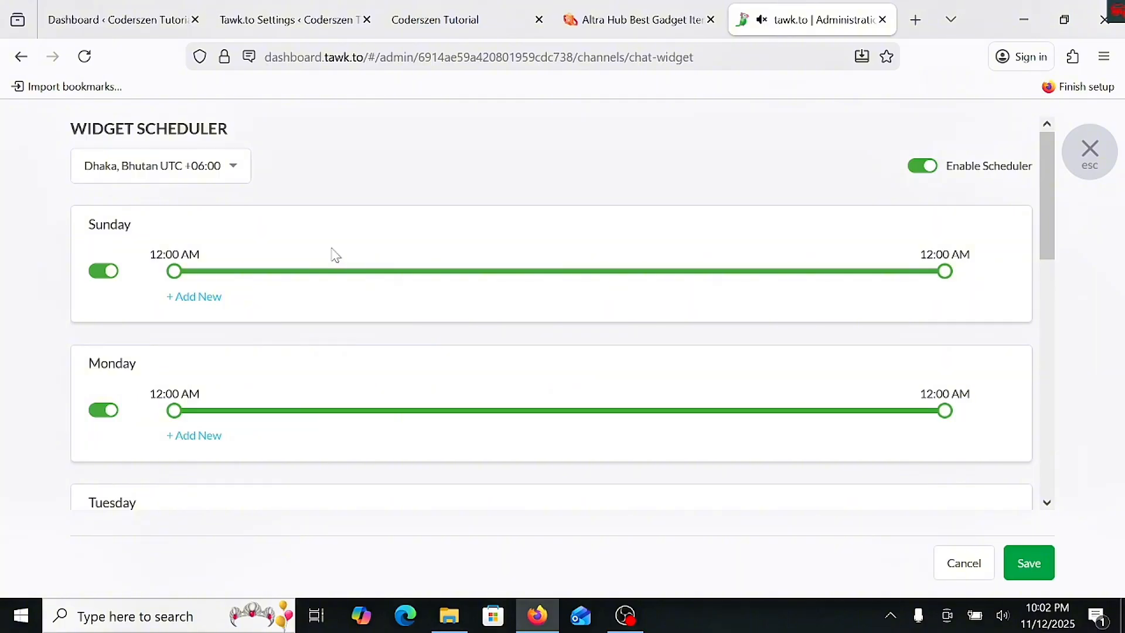
scroll(335, 255, "down", 3)
scroll(337, 317, "up", 3)
left_click(171, 171)
scroll(183, 353, "down", 3)
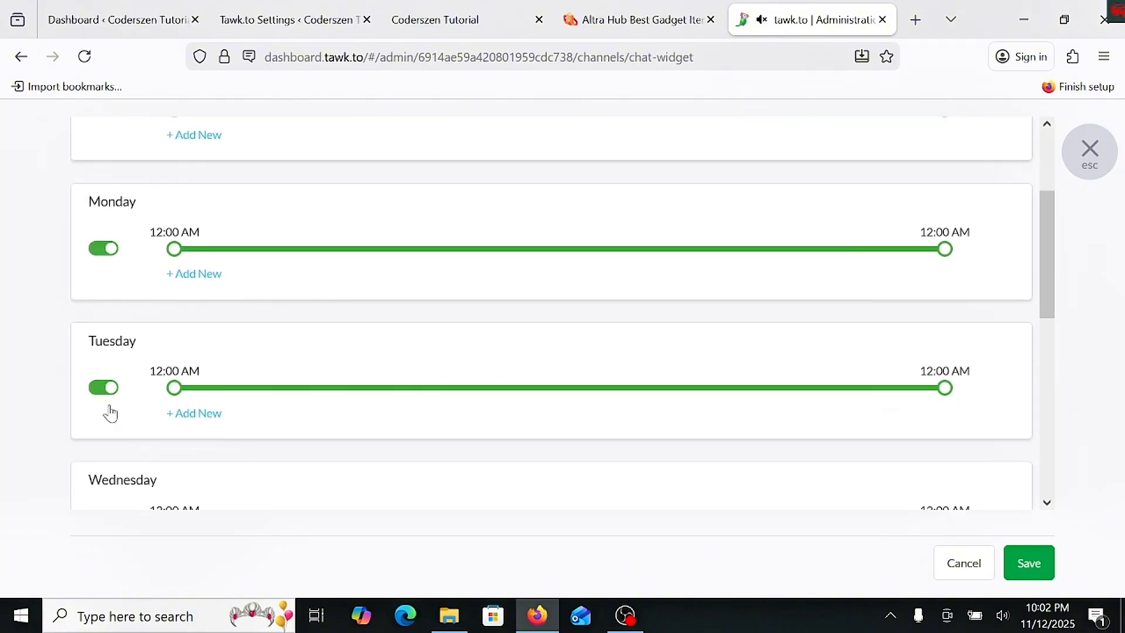
scroll(120, 356, "down", 4)
scroll(145, 381, "up", 7)
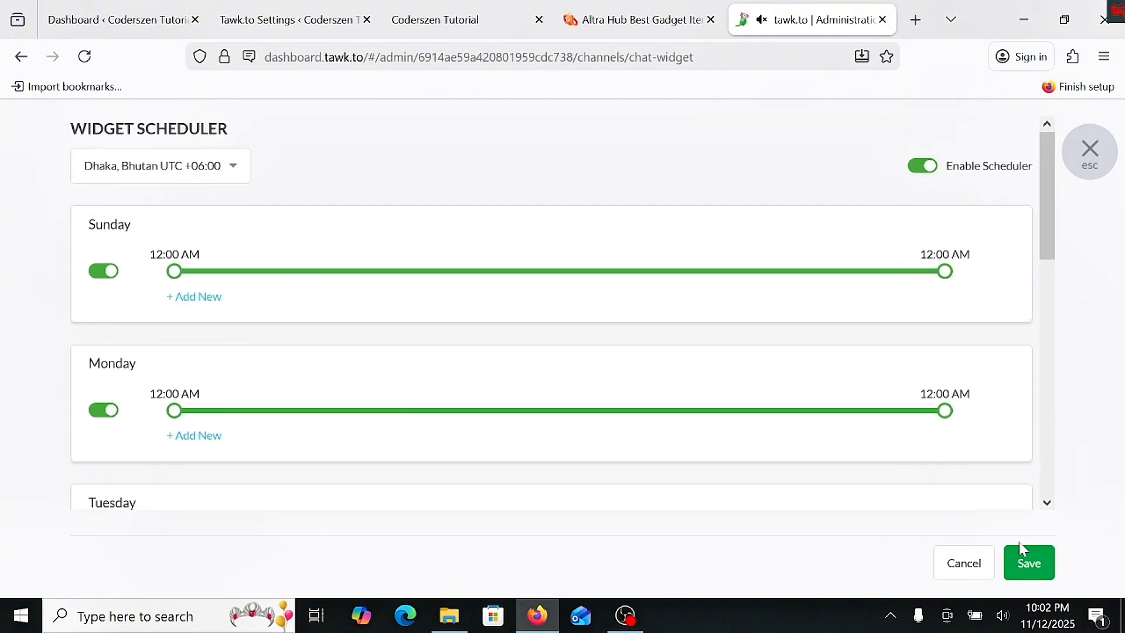
left_click(918, 168)
left_click(1090, 150)
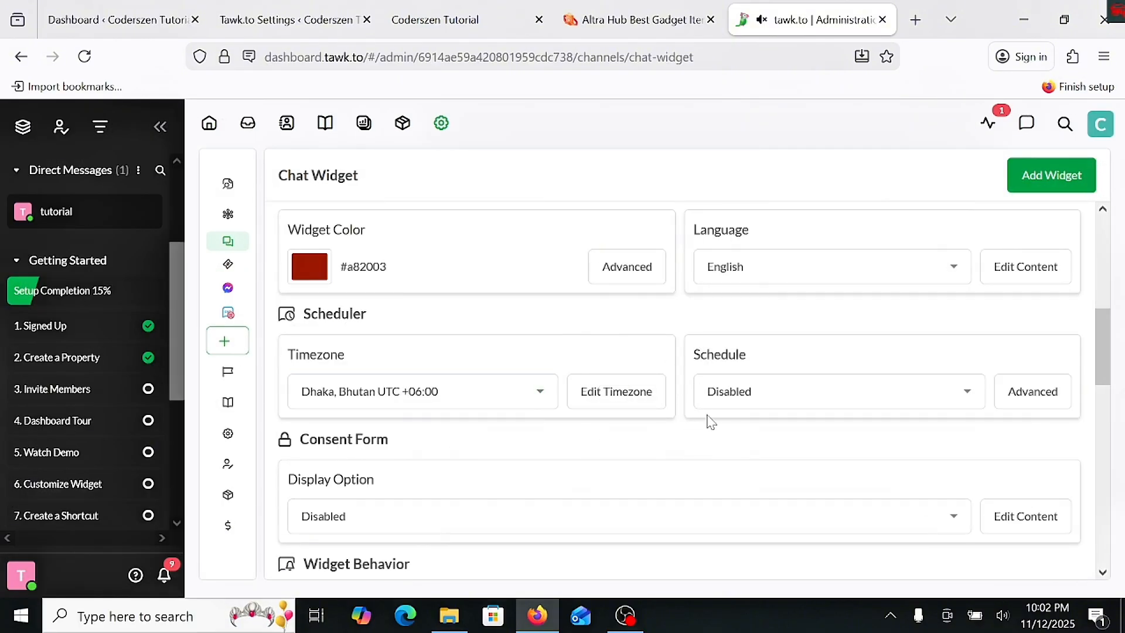
- Examine the widget consent form's message, privacy policy and opt-in and opt-out fields, and leave the form without saving
scroll(884, 394, "down", 2)
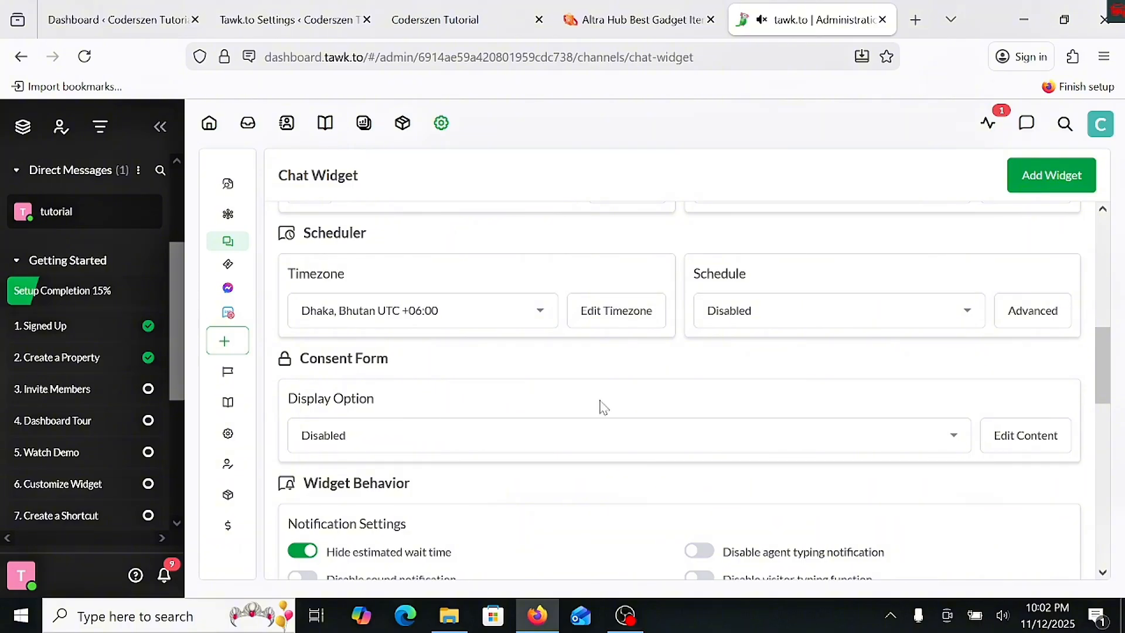
left_click(1016, 443)
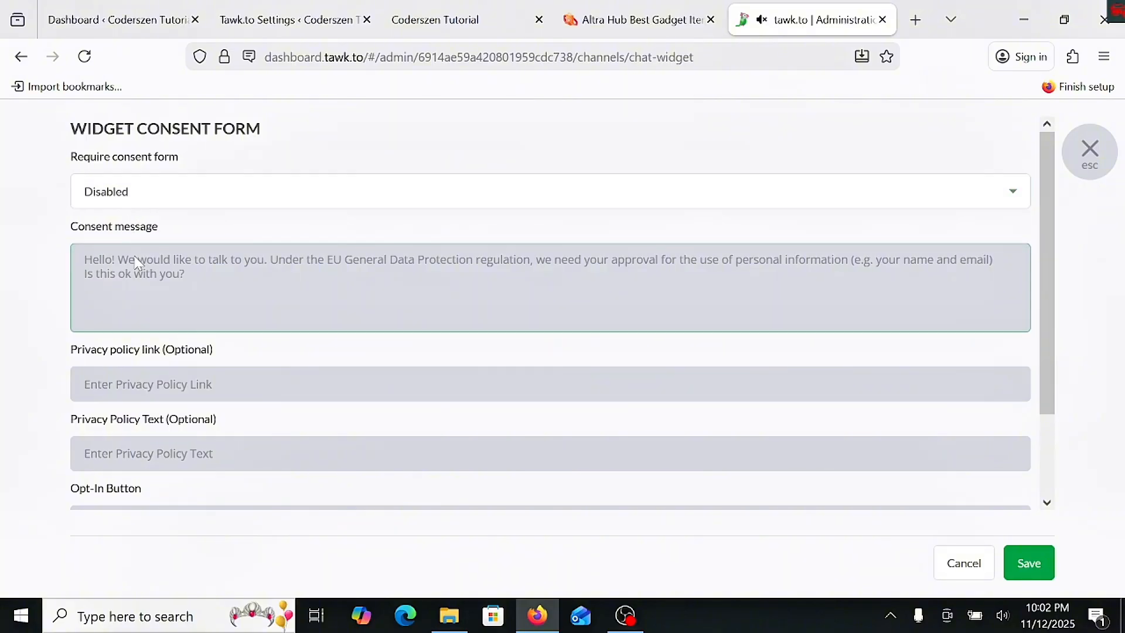
scroll(151, 324, "down", 2)
left_click(152, 322)
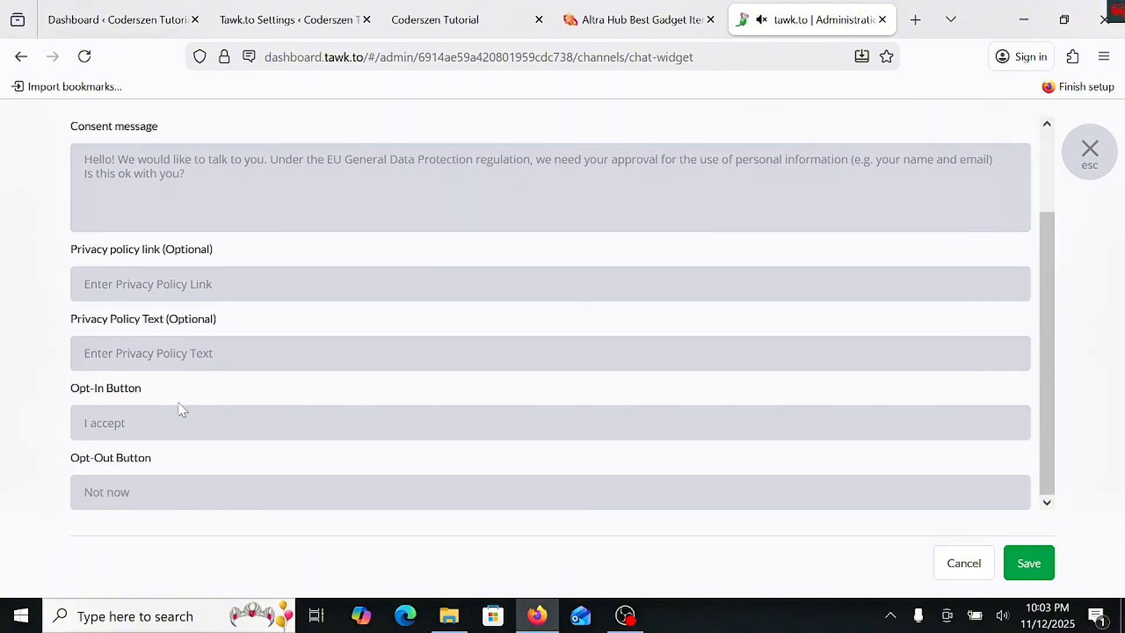
scroll(184, 392, "up", 2)
left_click(287, 267)
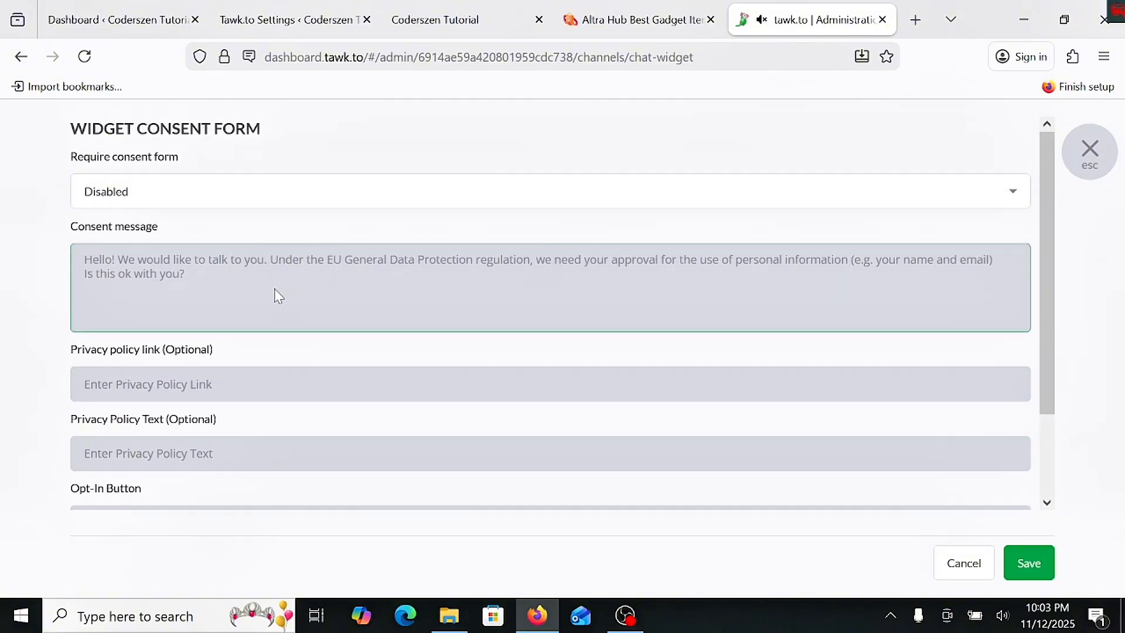
scroll(276, 294, "down", 2)
left_click(1086, 162)
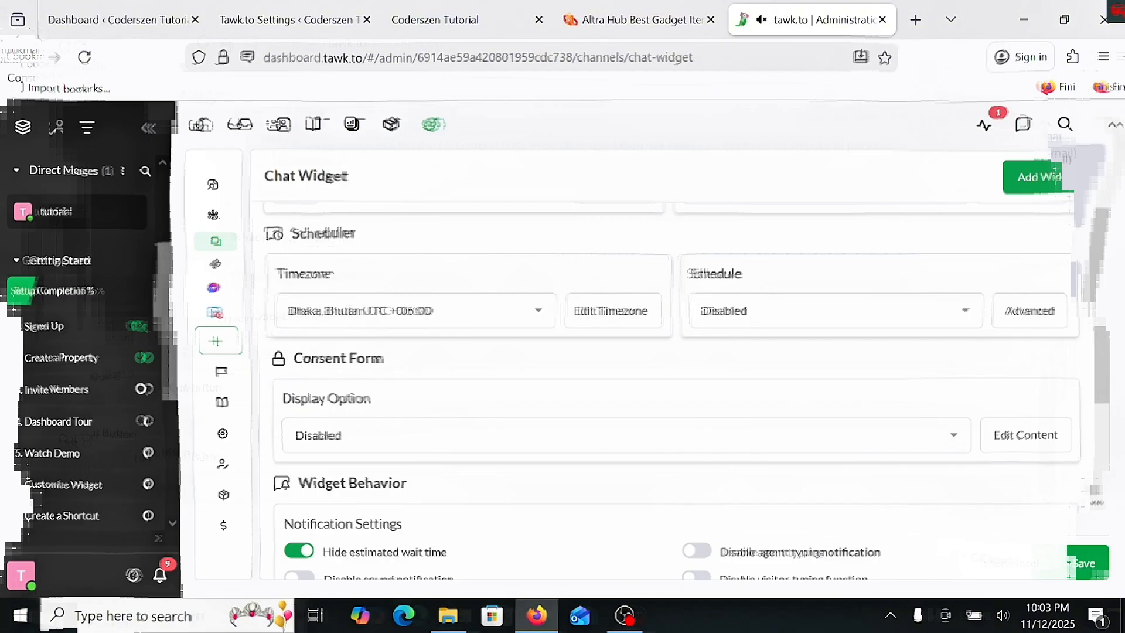
- Look over the Widget Behavior options for notifications, visibility and features
scroll(394, 361, "down", 3)
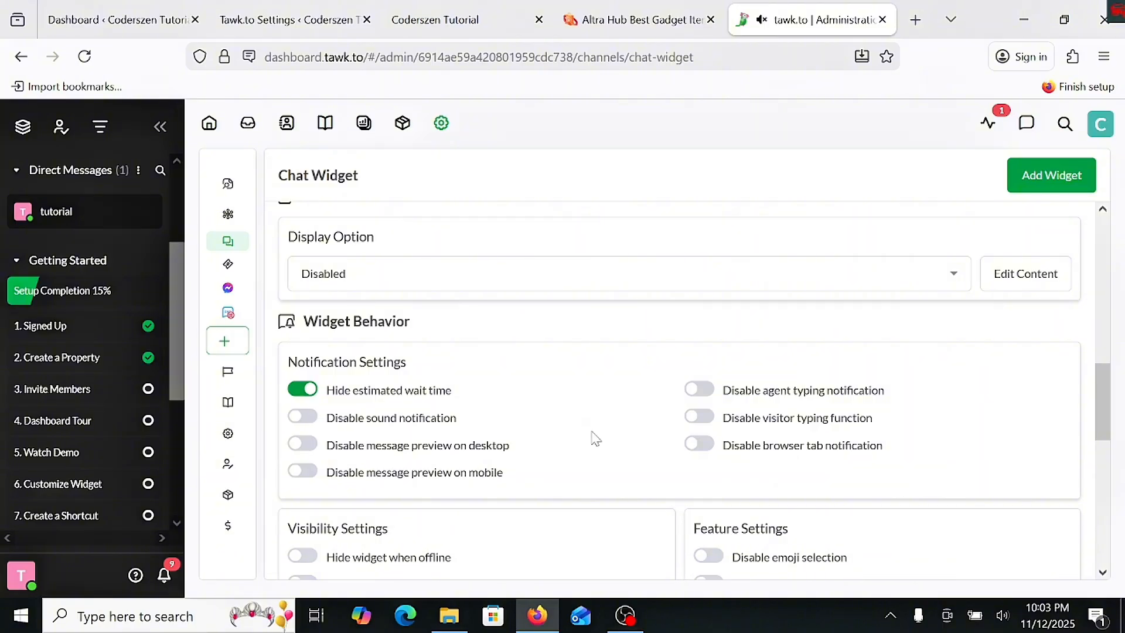
scroll(389, 407, "down", 1)
scroll(384, 390, "down", 2)
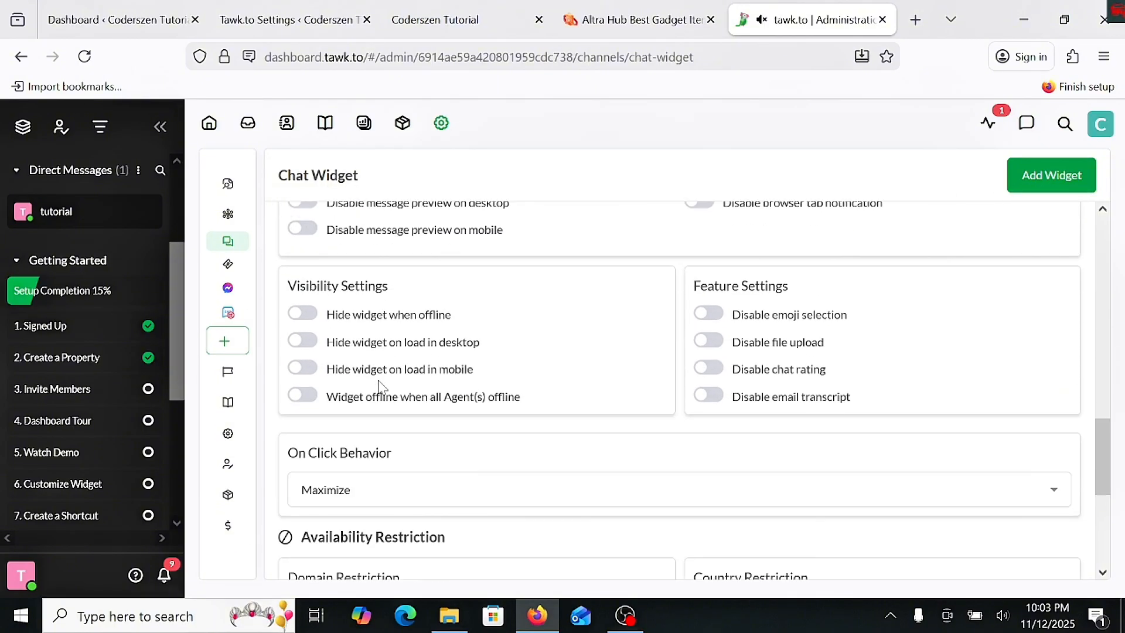
scroll(384, 387, "up", 2)
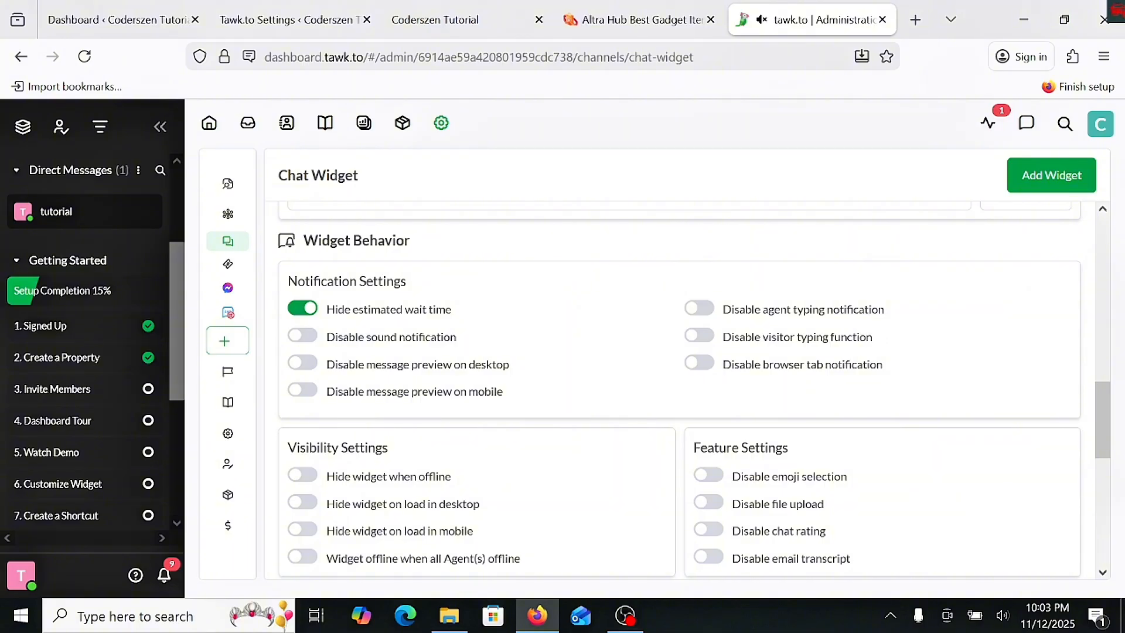
- Switch to the Altra Hub site and look through its chat widget's message list and most recent conversation
left_click(662, 28)
scroll(1004, 474, "down", 3)
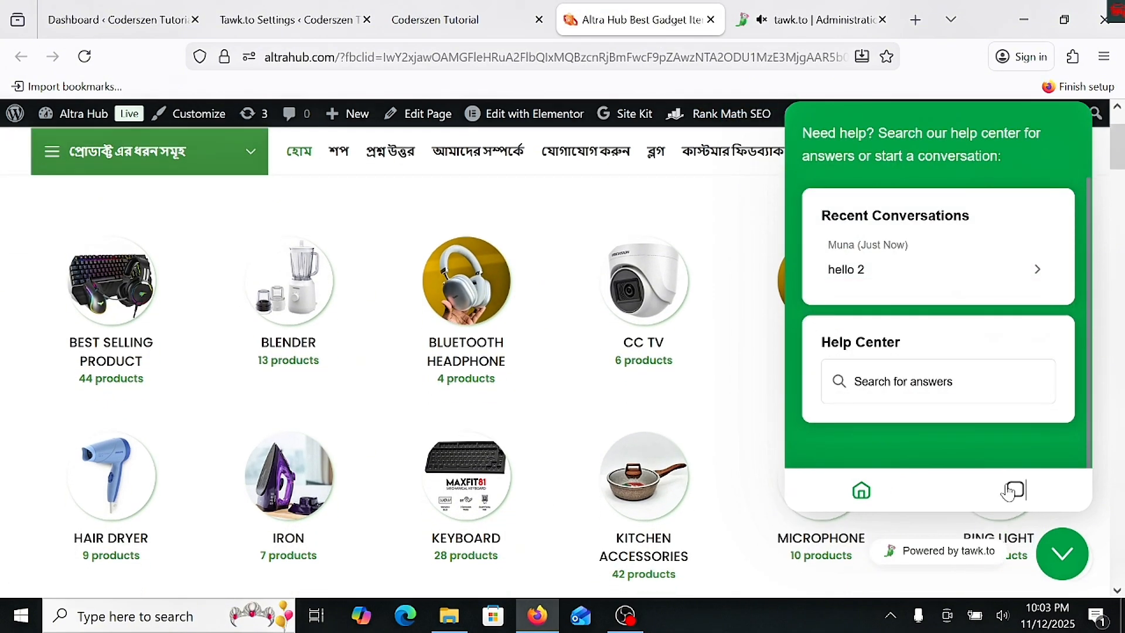
left_click(1012, 486)
scroll(884, 393, "down", 2)
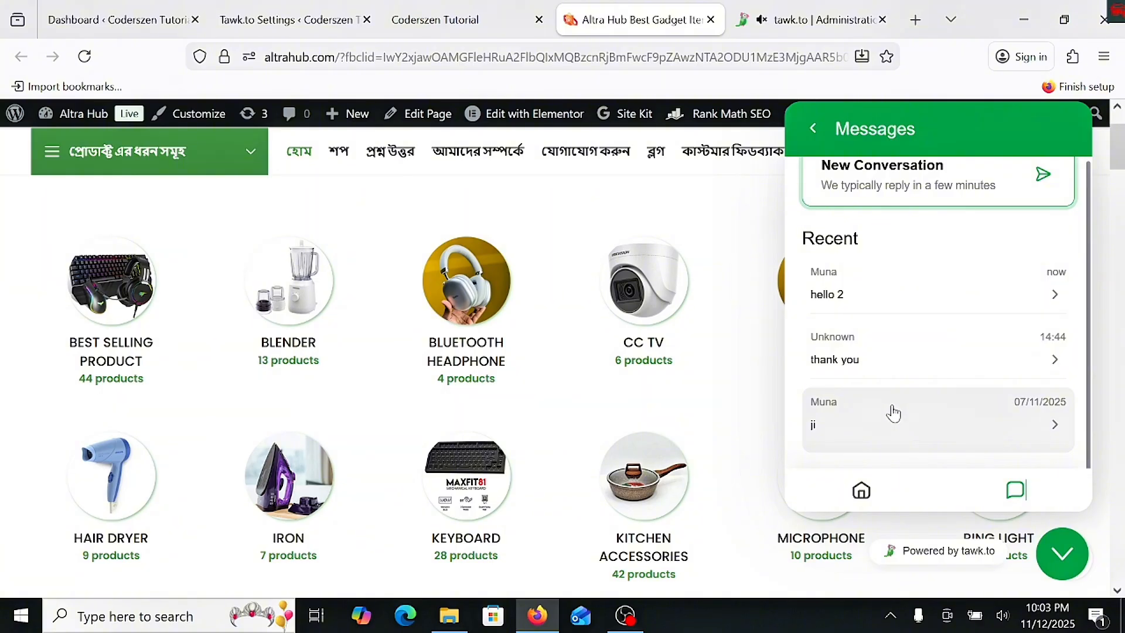
scroll(889, 410, "down", 1)
scroll(895, 412, "up", 3)
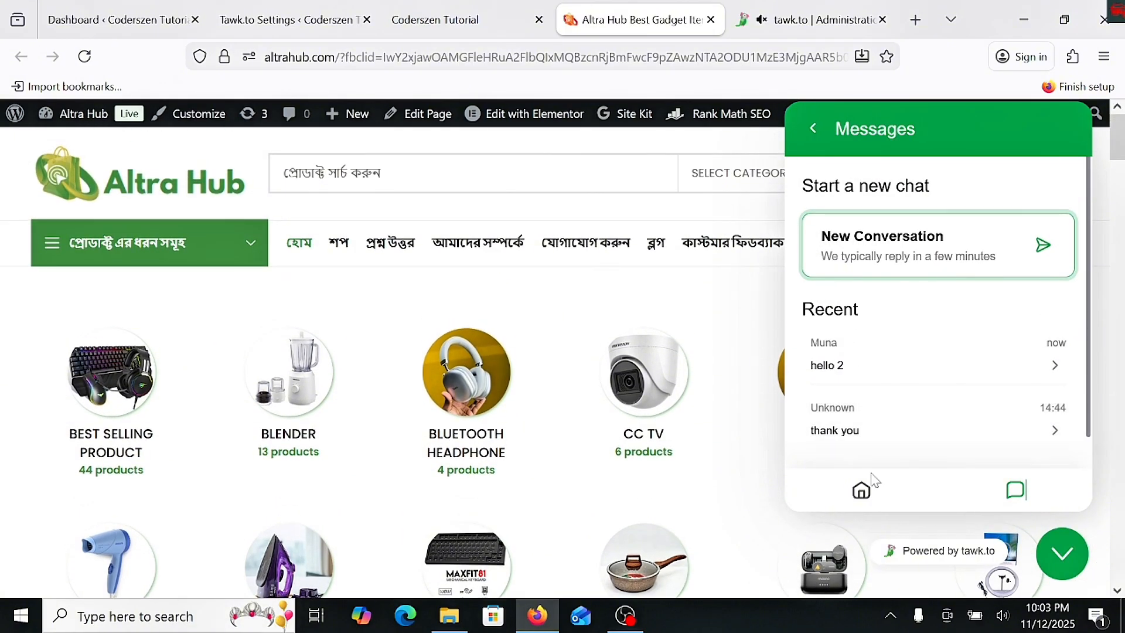
scroll(881, 425, "down", 2)
scroll(878, 246, "up", 2)
left_click(813, 128)
left_click(895, 287)
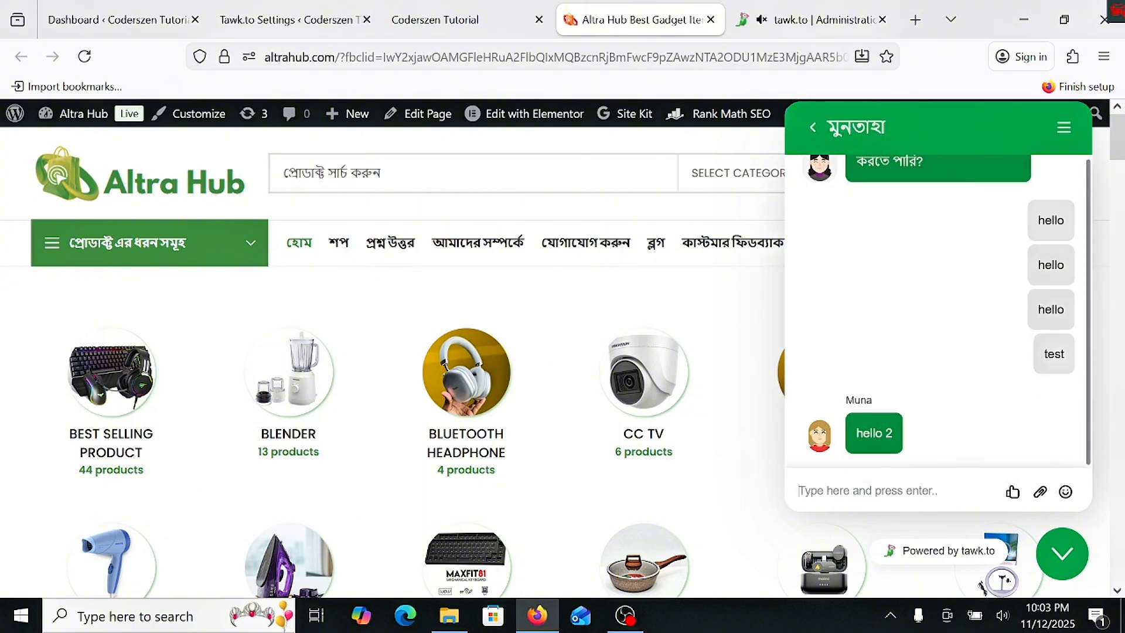
- Return to the tawk.to Chat Widget settings and examine the On Click Behavior choices, keeping Maximize selected
left_click(815, 20)
scroll(464, 402, "down", 1)
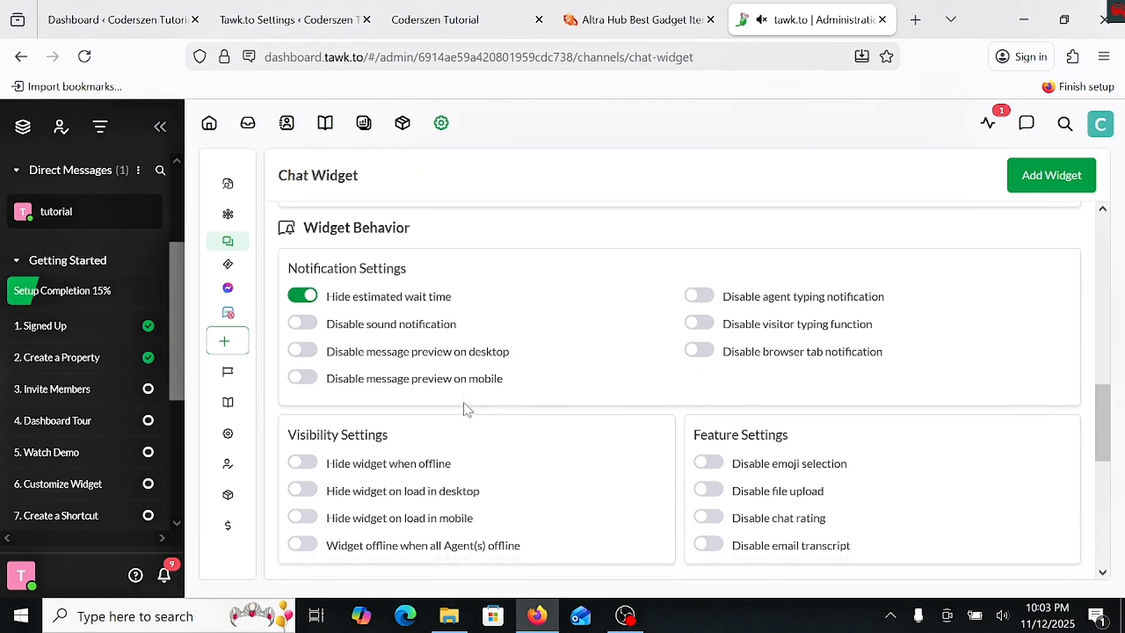
scroll(411, 411, "down", 4)
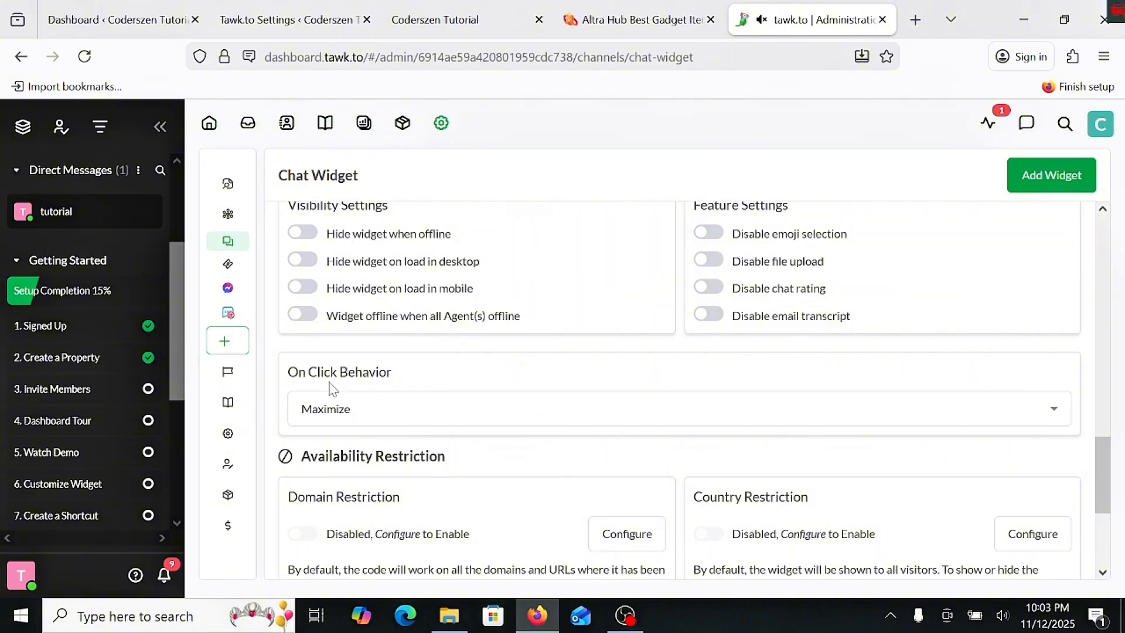
left_click(384, 417)
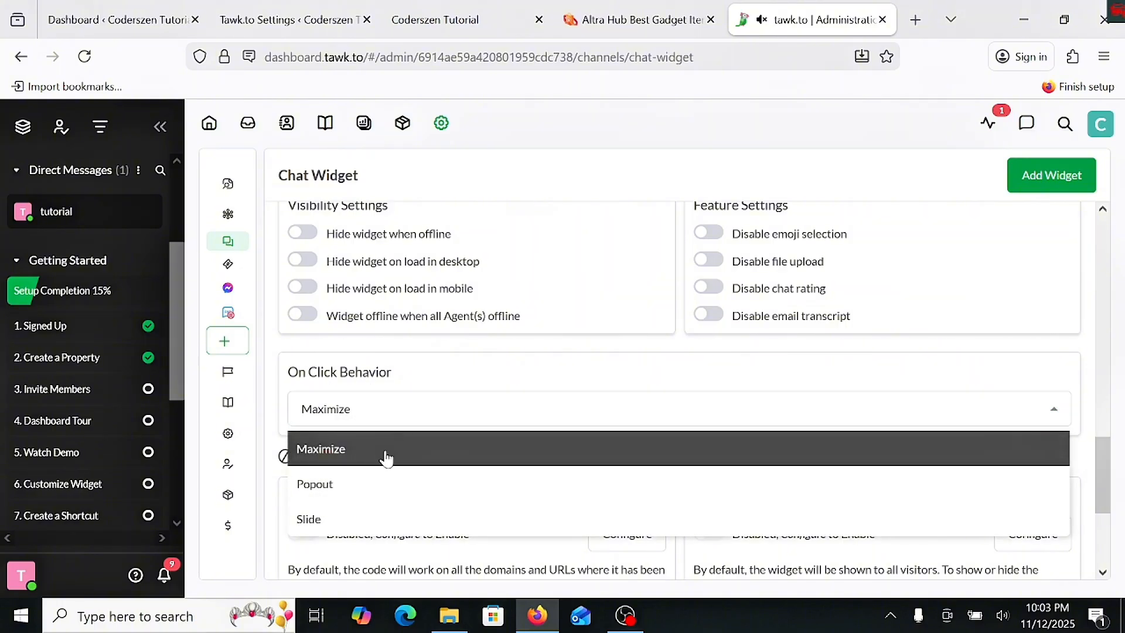
left_click(385, 457)
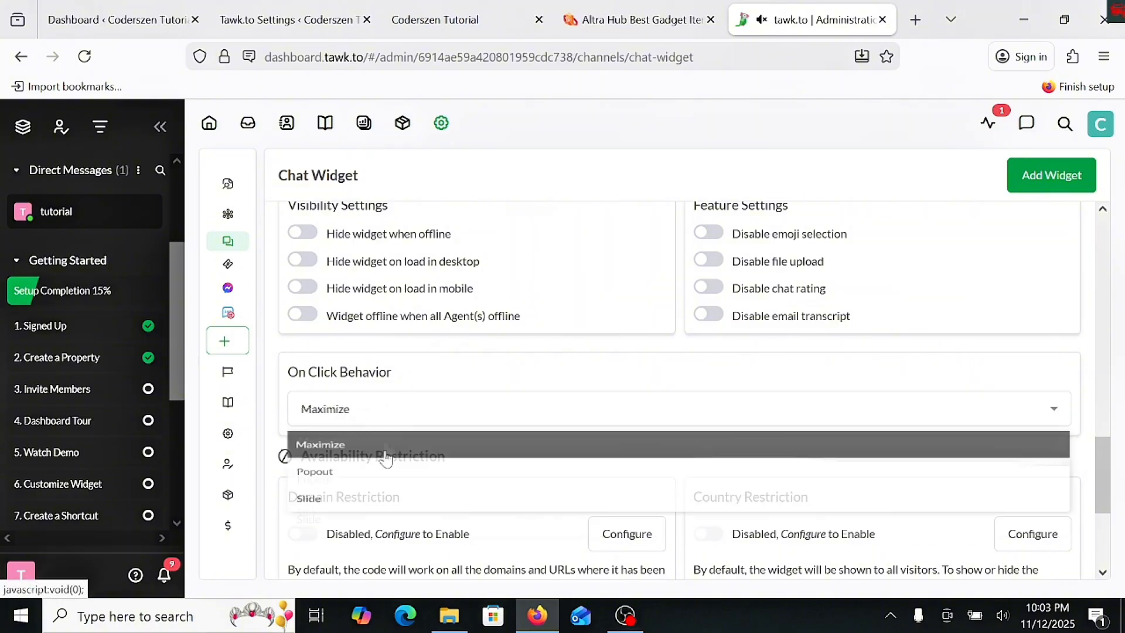
left_click(384, 421)
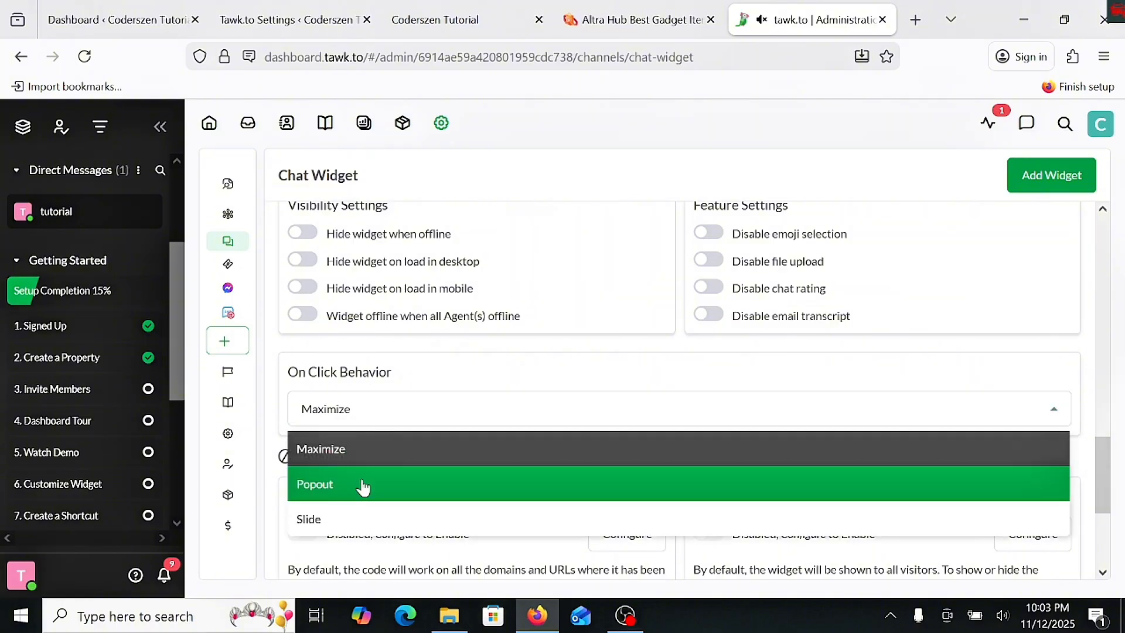
left_click(424, 423)
scroll(426, 429, "down", 2)
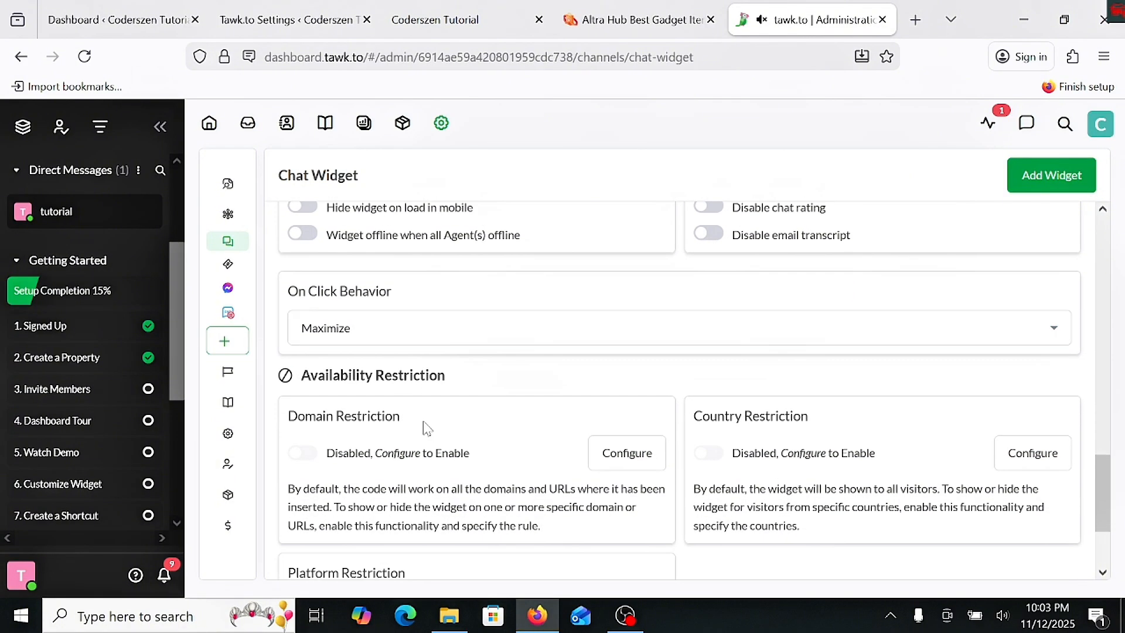
- Try the Domain Restriction that shows the widget only on specific domains or URLs, and switch the restriction back off
scroll(417, 420, "down", 2)
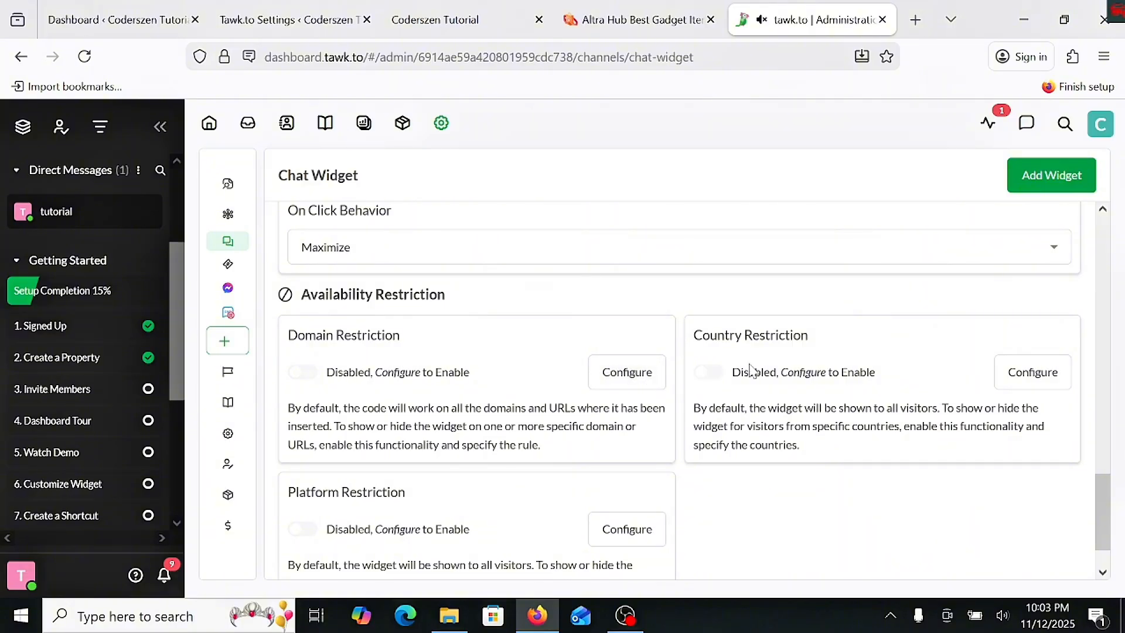
left_click(1028, 382)
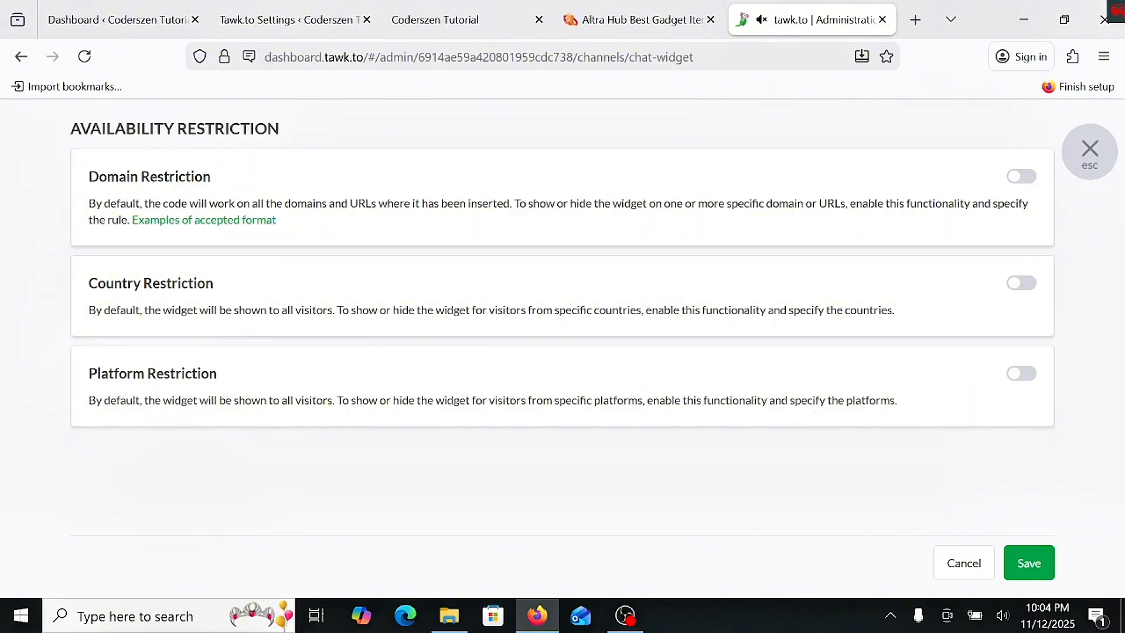
left_click(1025, 177)
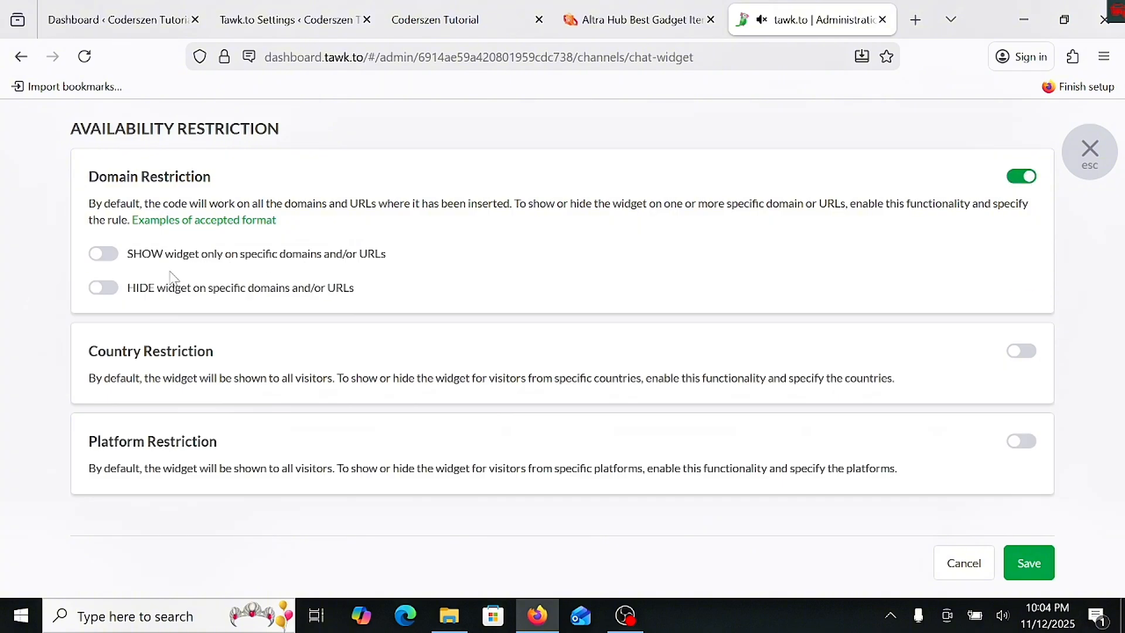
left_click(105, 257)
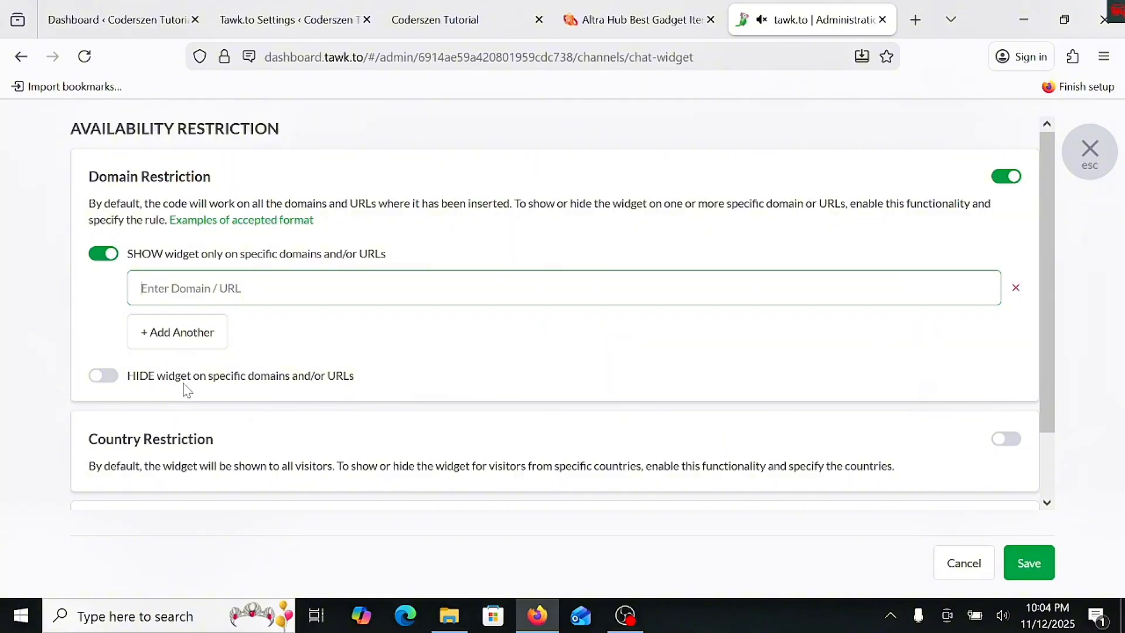
left_click(994, 185)
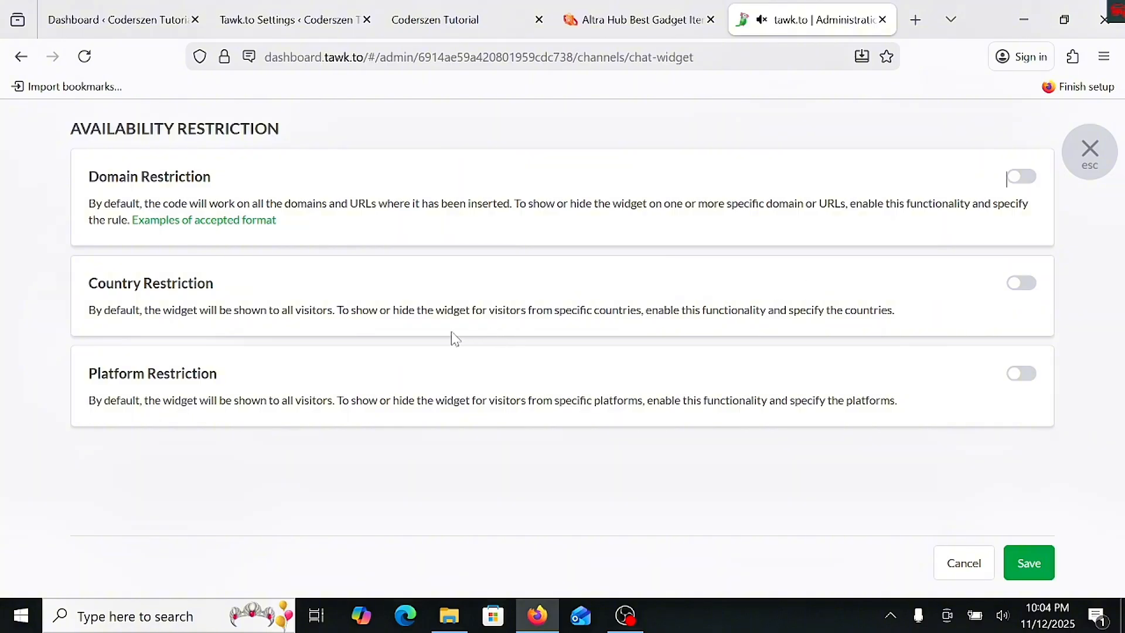
- Enable Country Restriction and set it to hide the widget only from visitors of the following countries
left_click(1030, 286)
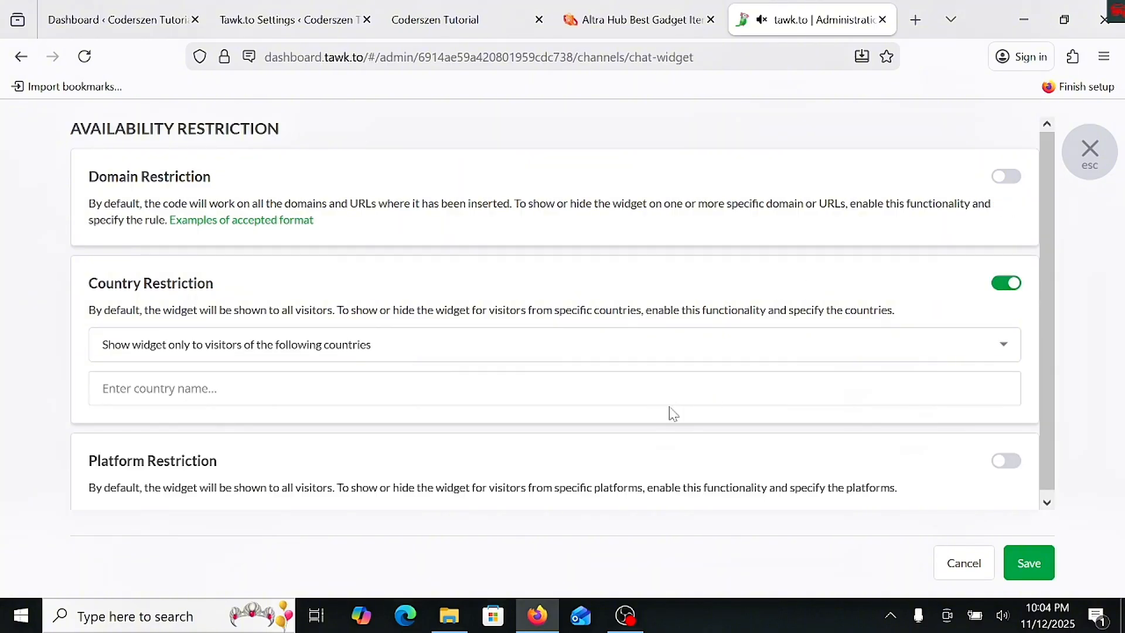
left_click(675, 359)
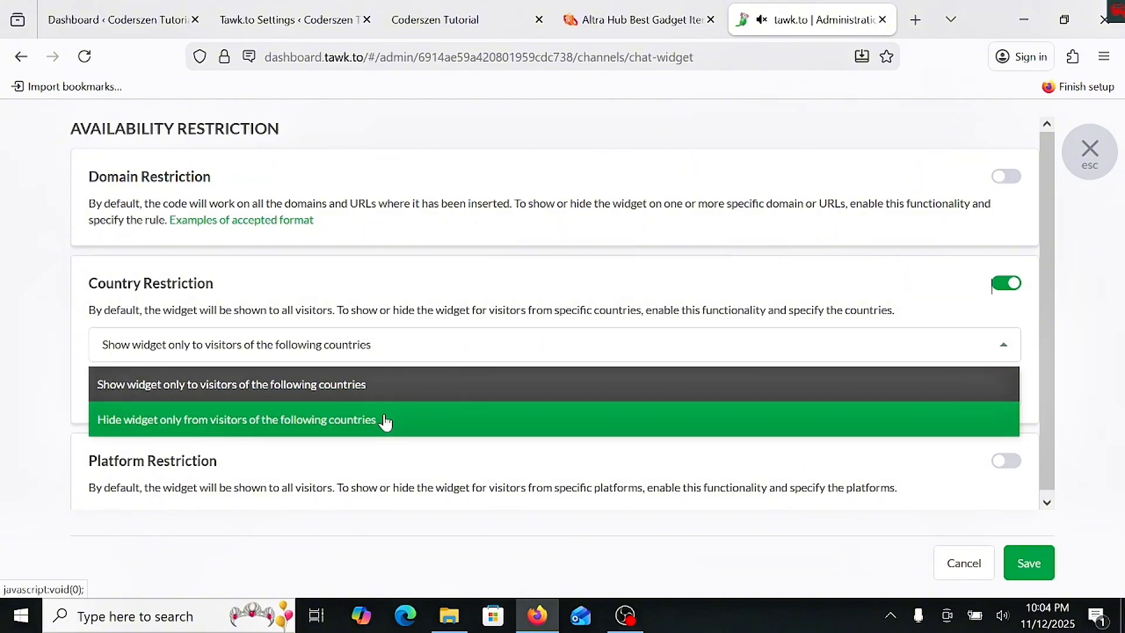
left_click(455, 385)
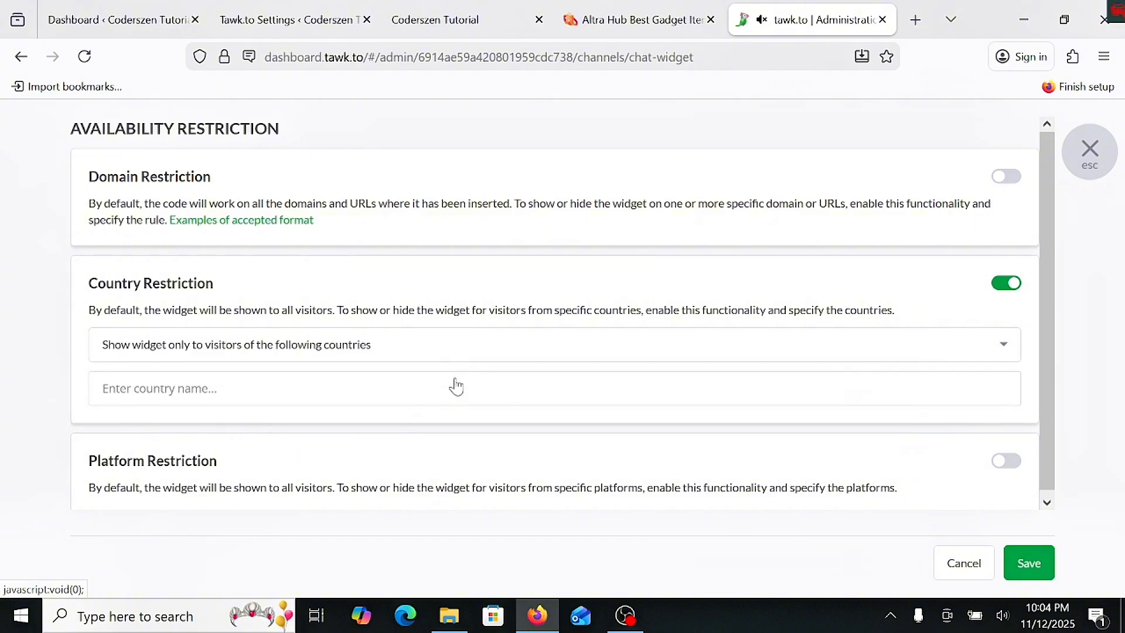
left_click(391, 396)
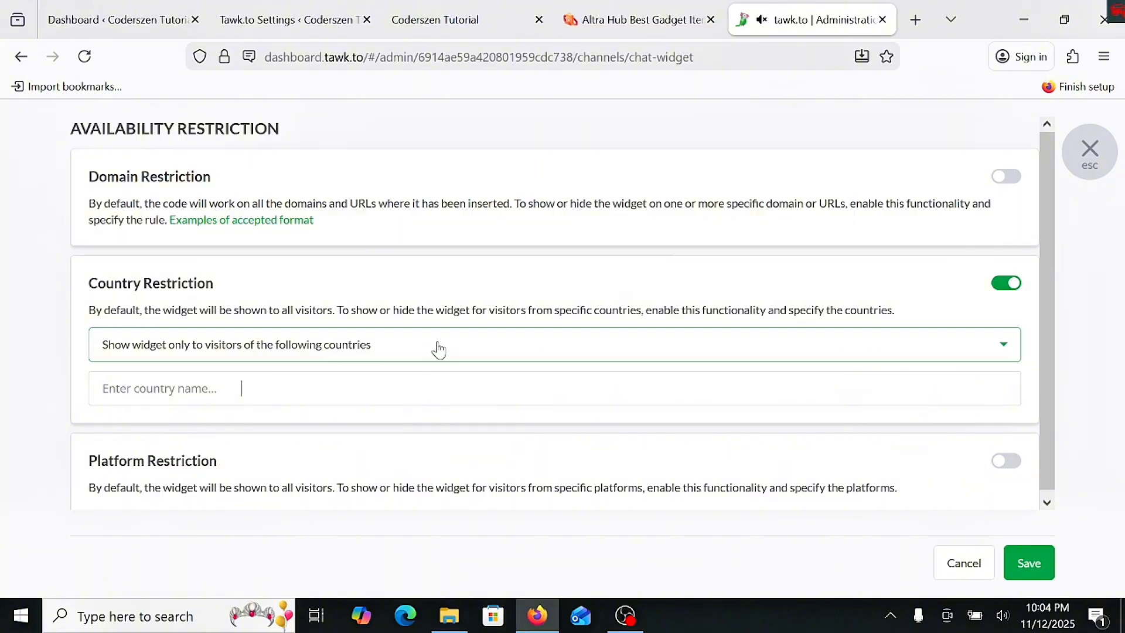
left_click(437, 348)
left_click(396, 420)
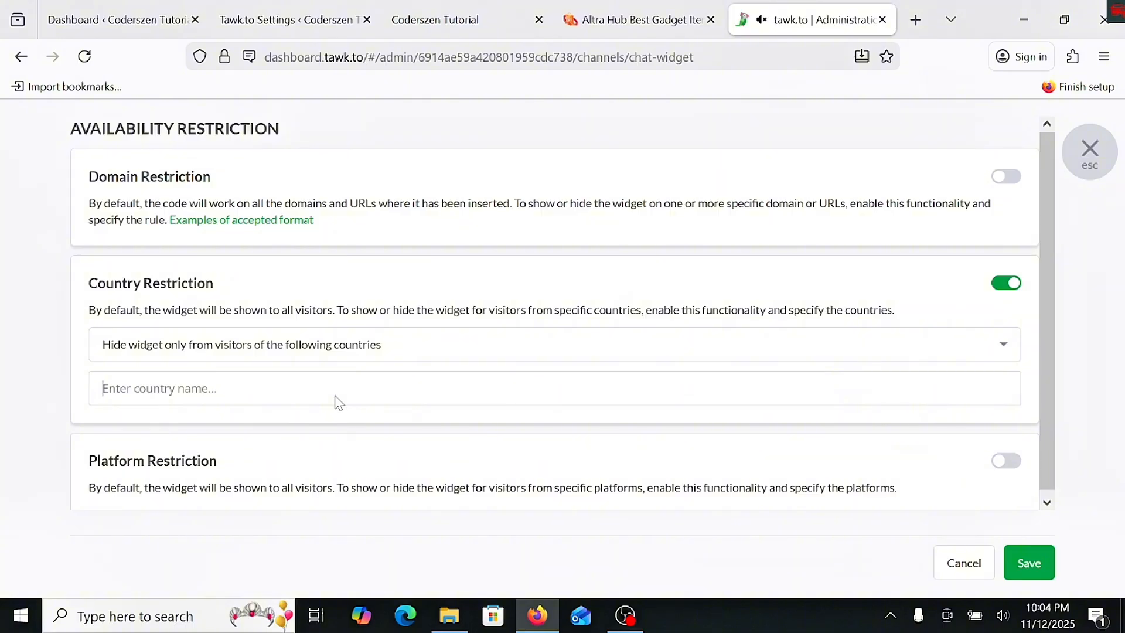
- Add Austria to the countries the widget is hidden from, and replace it with Australia
left_click(339, 402)
type("usa")
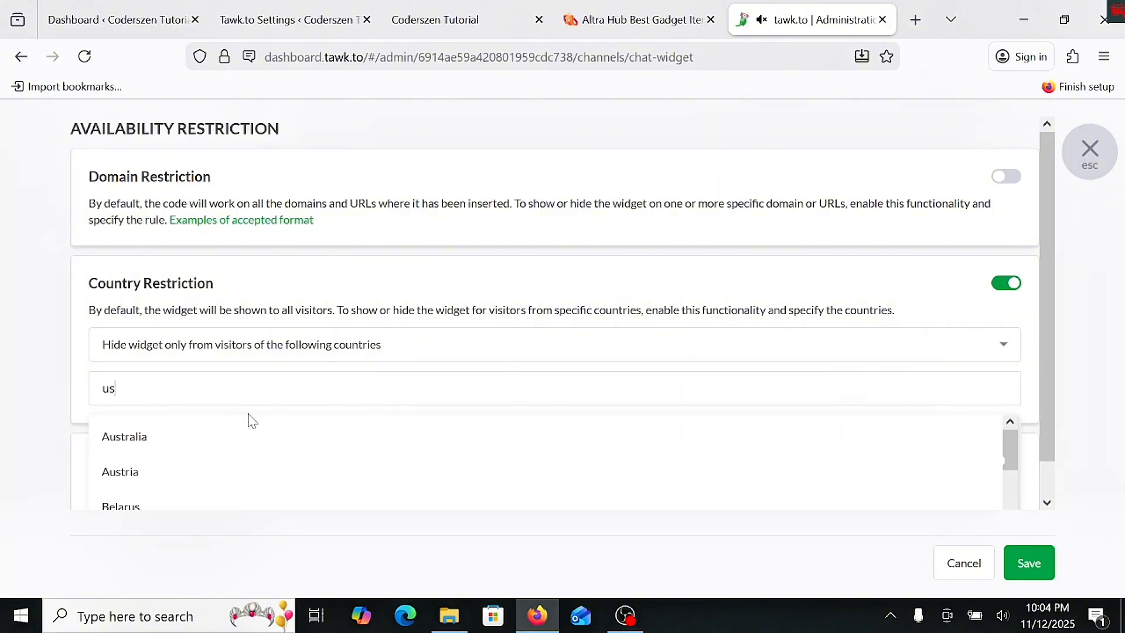
left_click(390, 469)
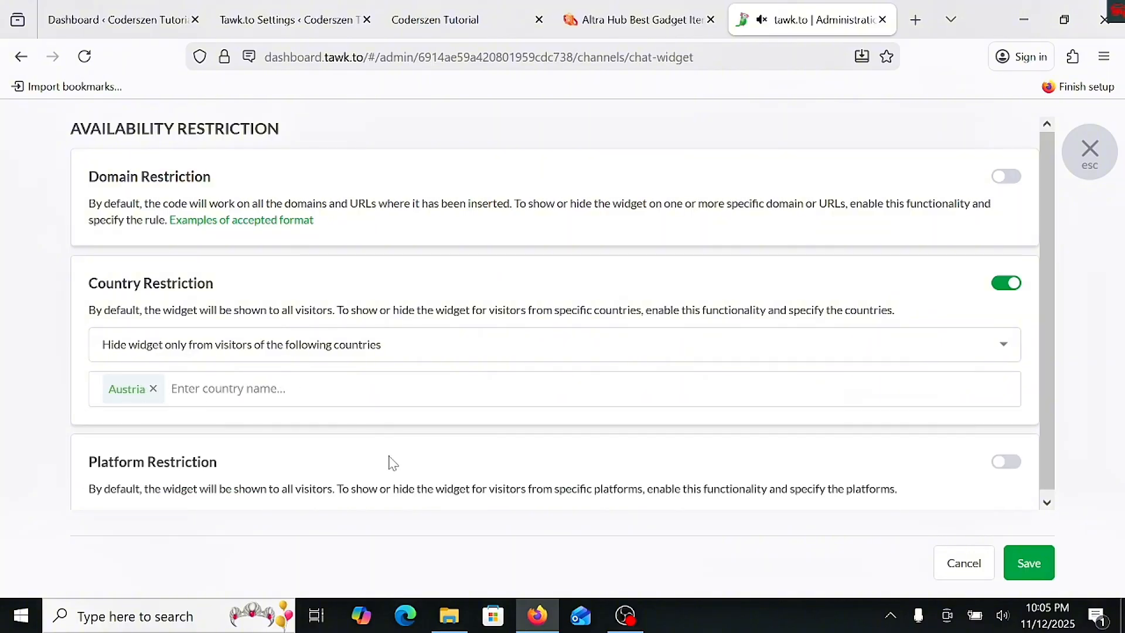
left_click(153, 389)
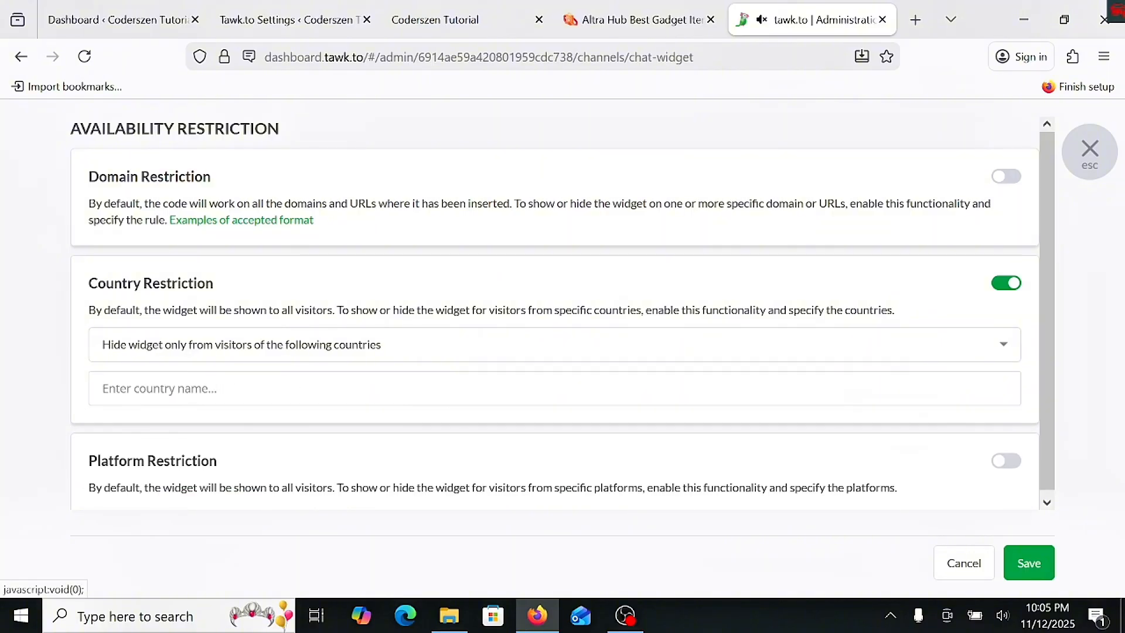
type("au")
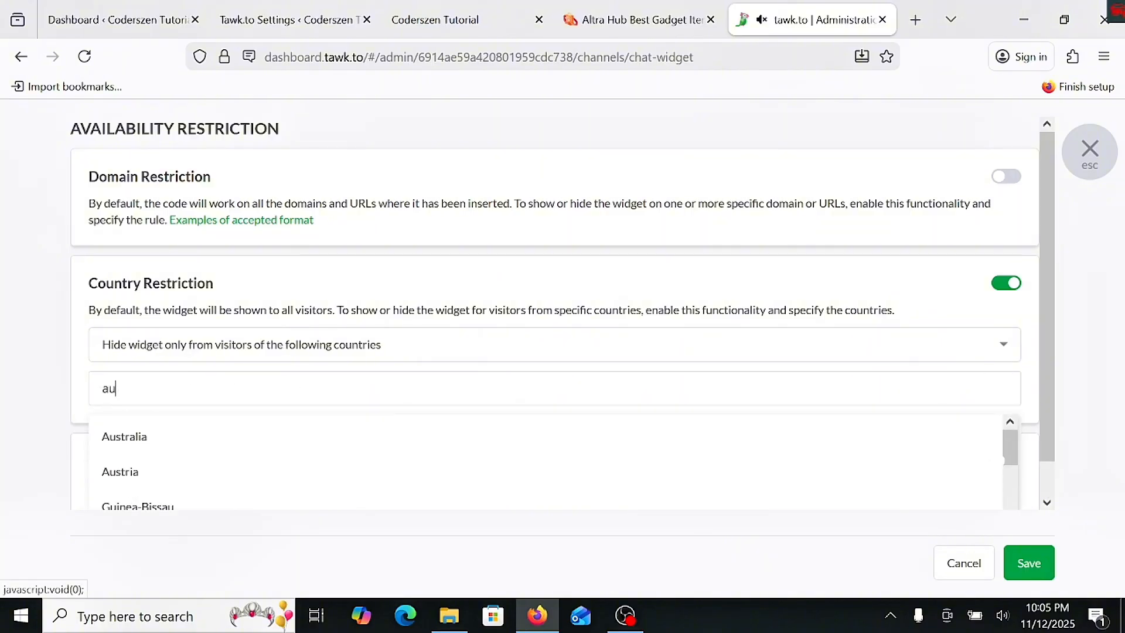
left_click(146, 444)
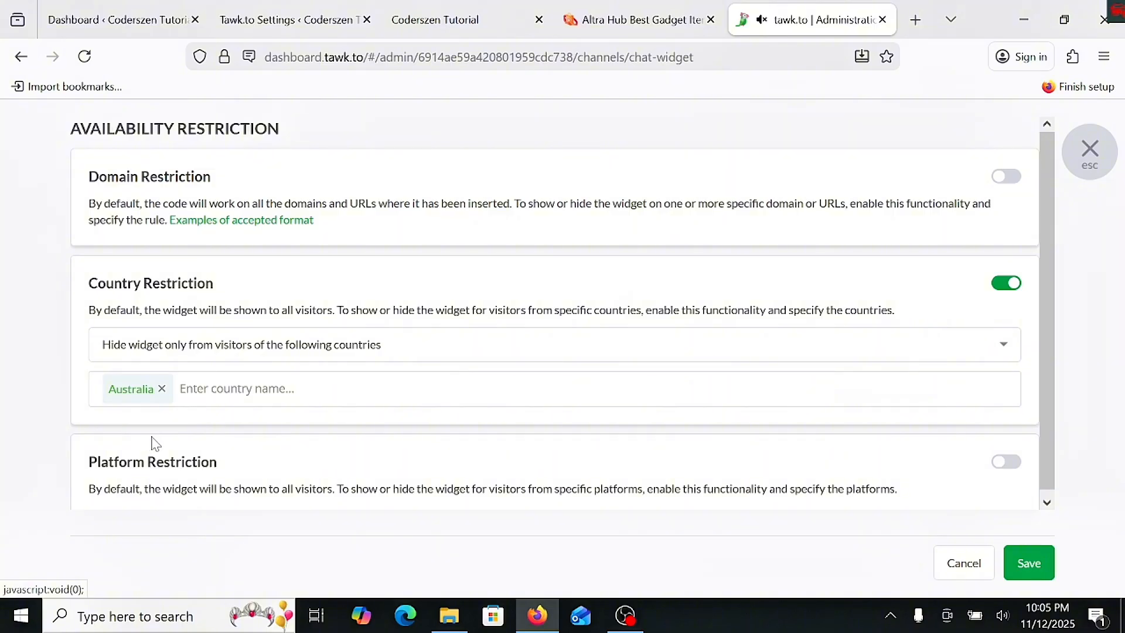
- Remove Australia from the country restriction and cancel the availability restriction changes
scroll(269, 378, "down", 1)
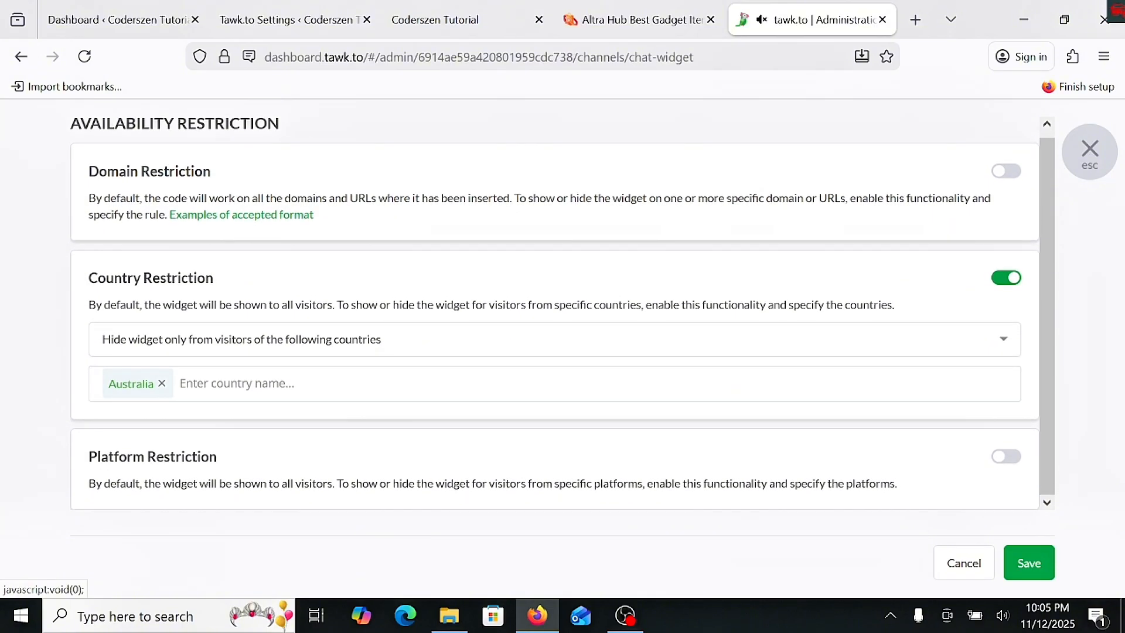
left_click(162, 383)
left_click(963, 564)
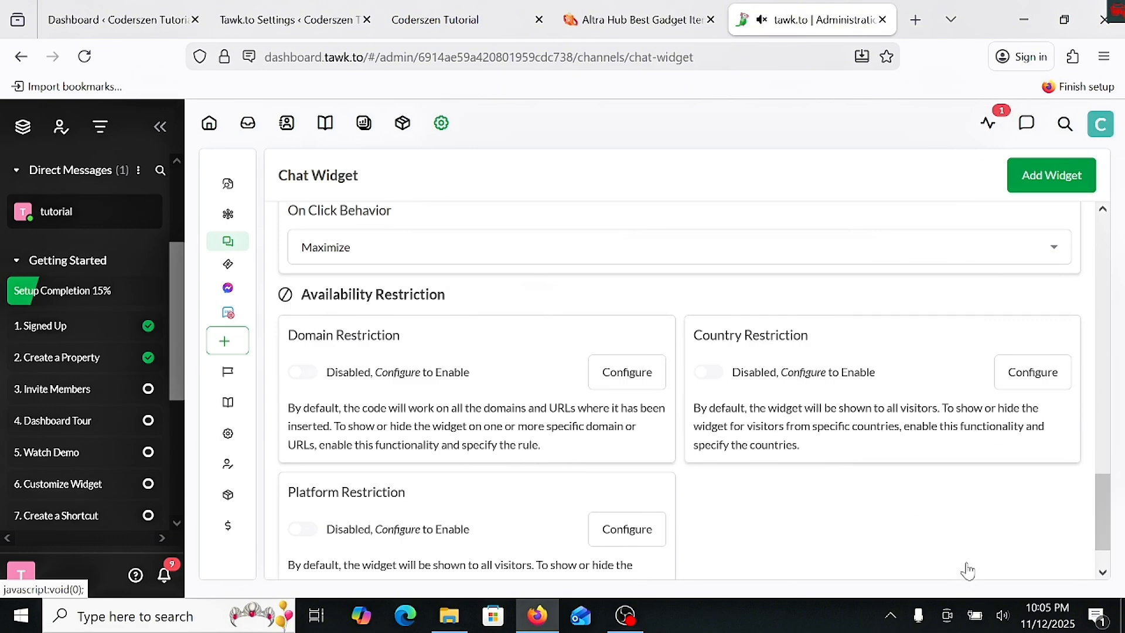
- Open the tawk.to Page creation form in Administration and select CHAT as the page's widget
scroll(644, 381, "down", 2)
scroll(666, 416, "down", 2)
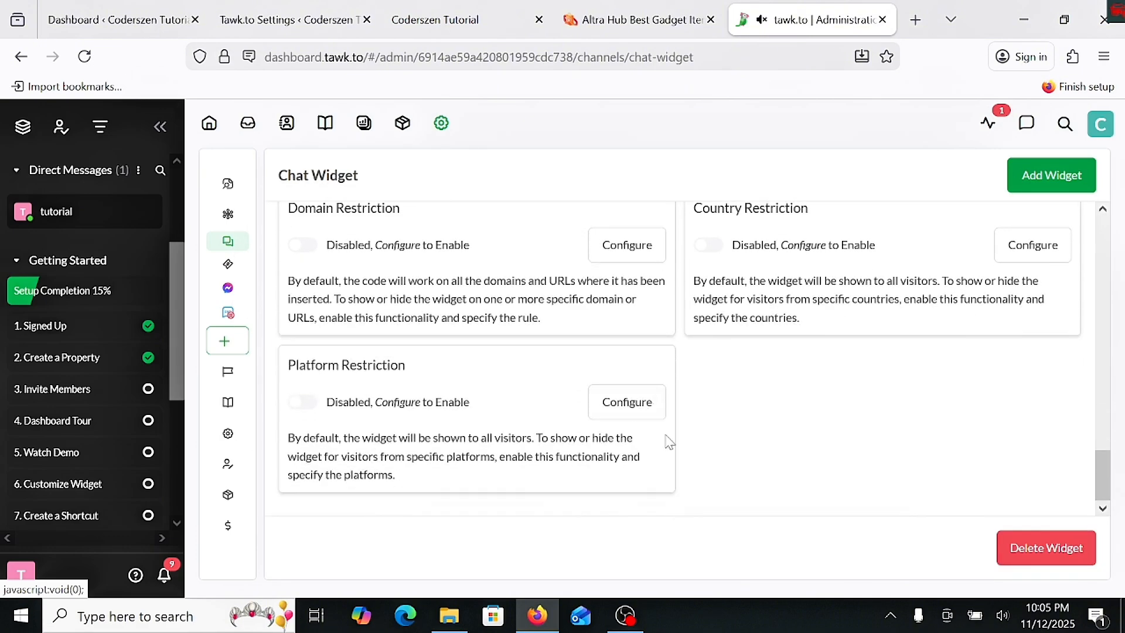
scroll(672, 443, "up", 10)
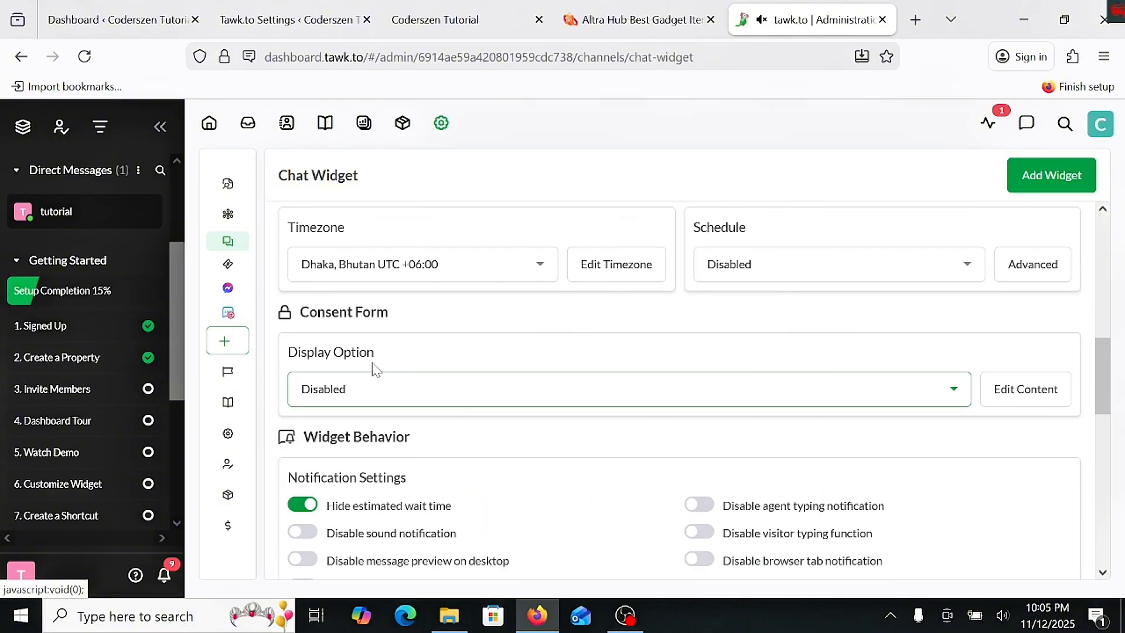
mouse_move(234, 264)
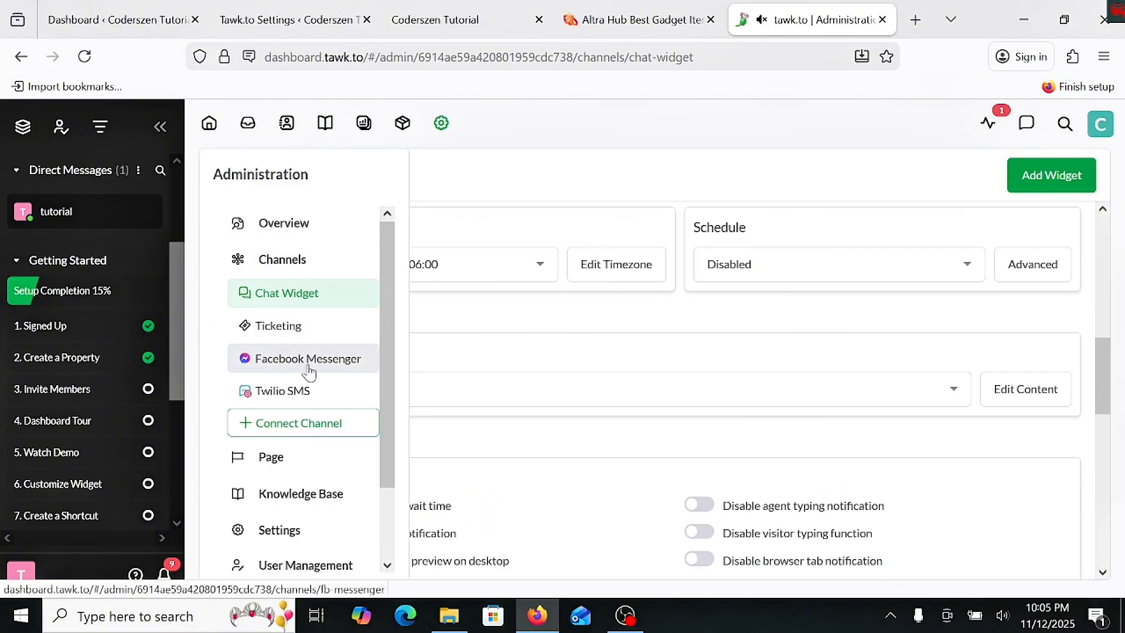
scroll(300, 357, "down", 2)
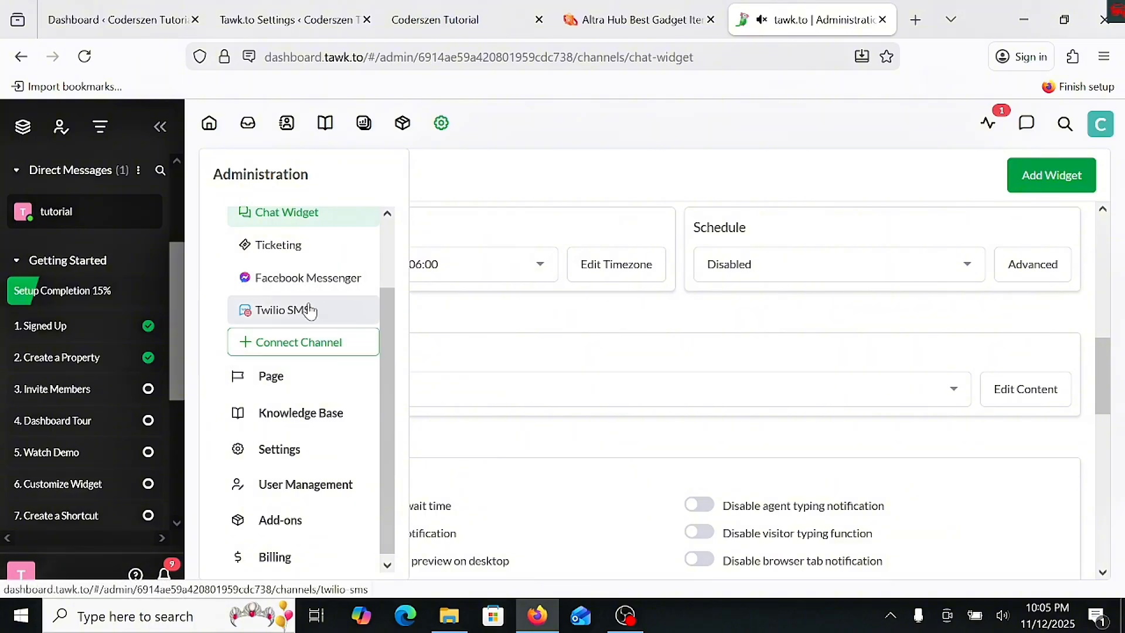
left_click(303, 386)
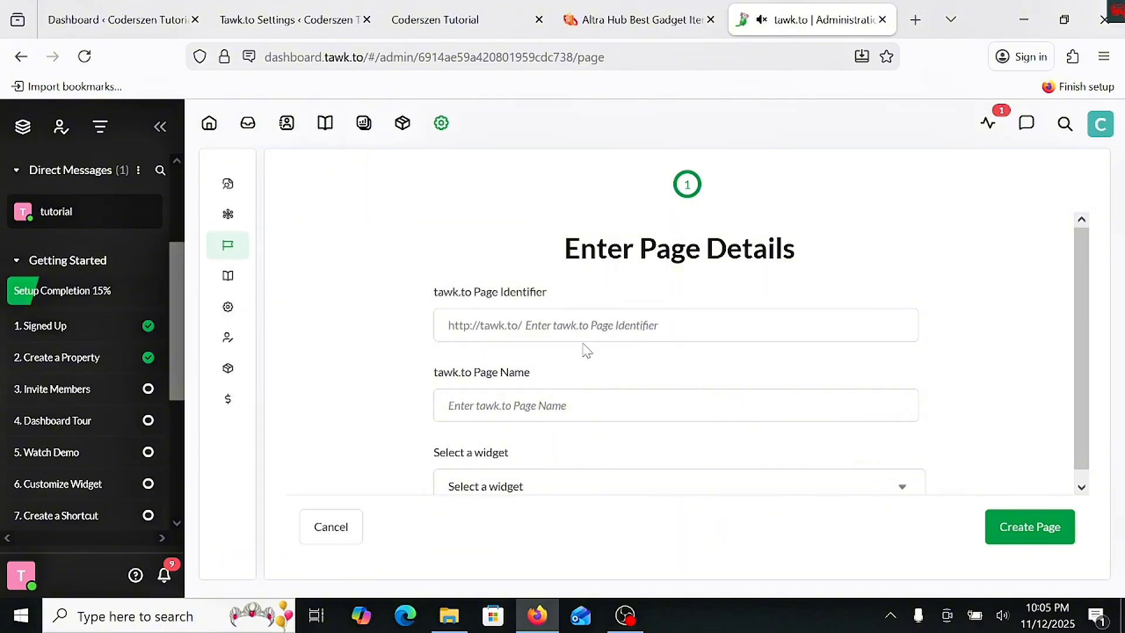
scroll(527, 410, "down", 1)
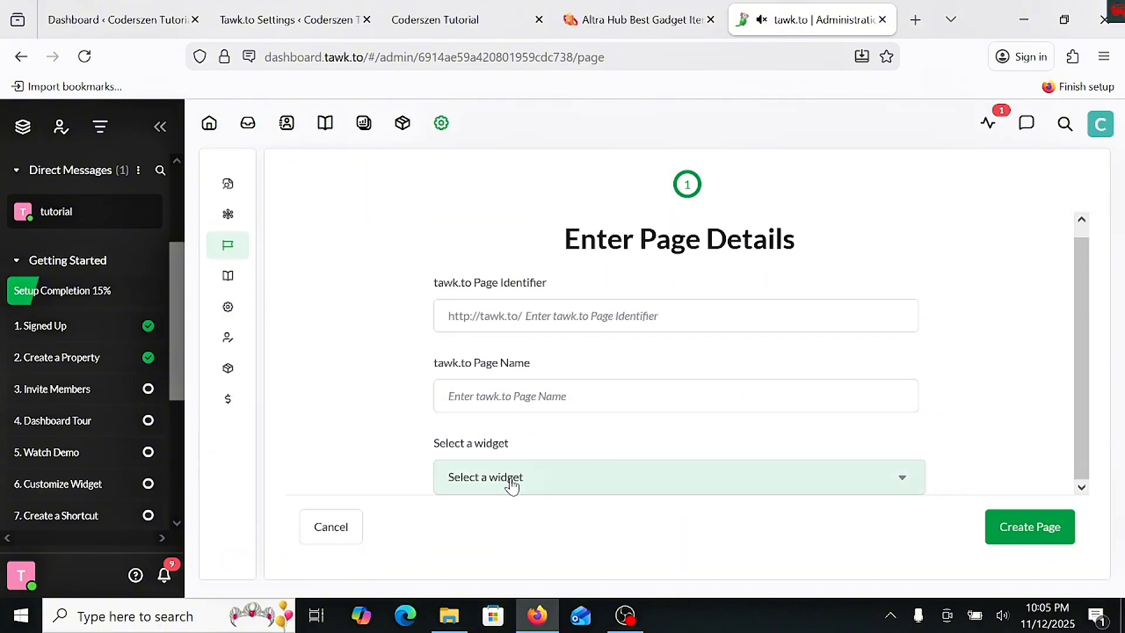
left_click(513, 478)
left_click(486, 438)
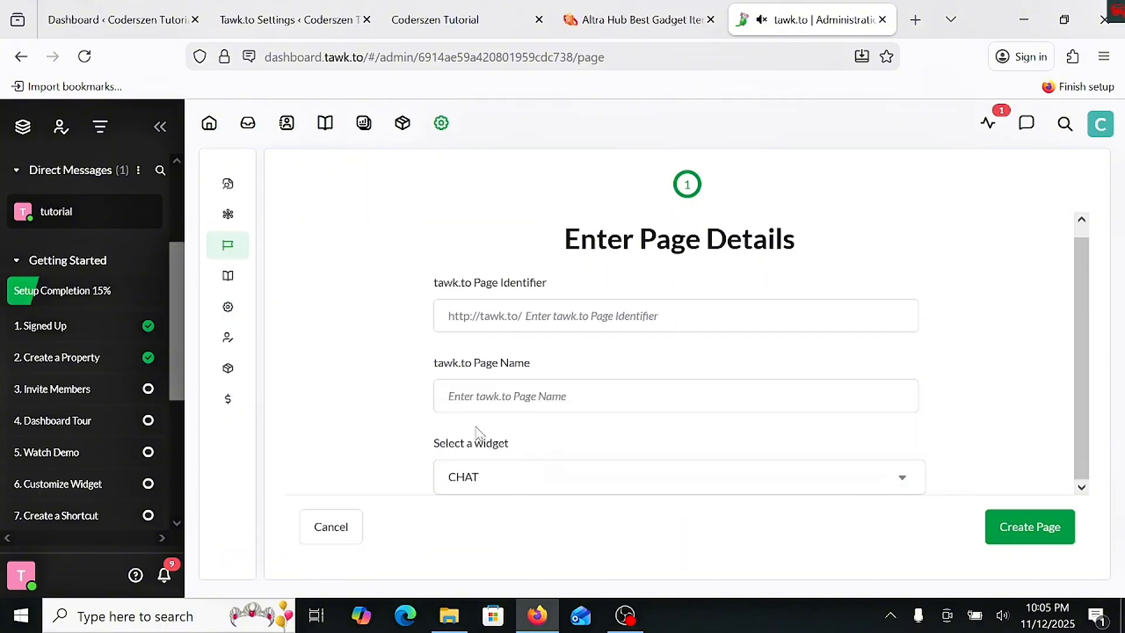
- Open the Triggers list in the property's administration settings
mouse_move(276, 288)
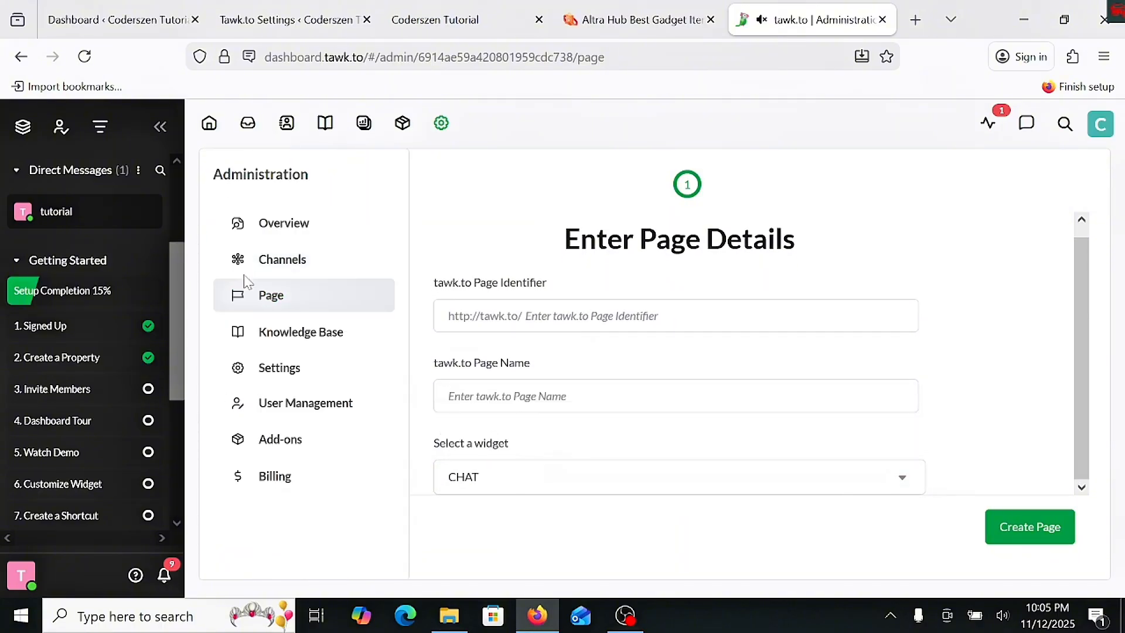
left_click(307, 365)
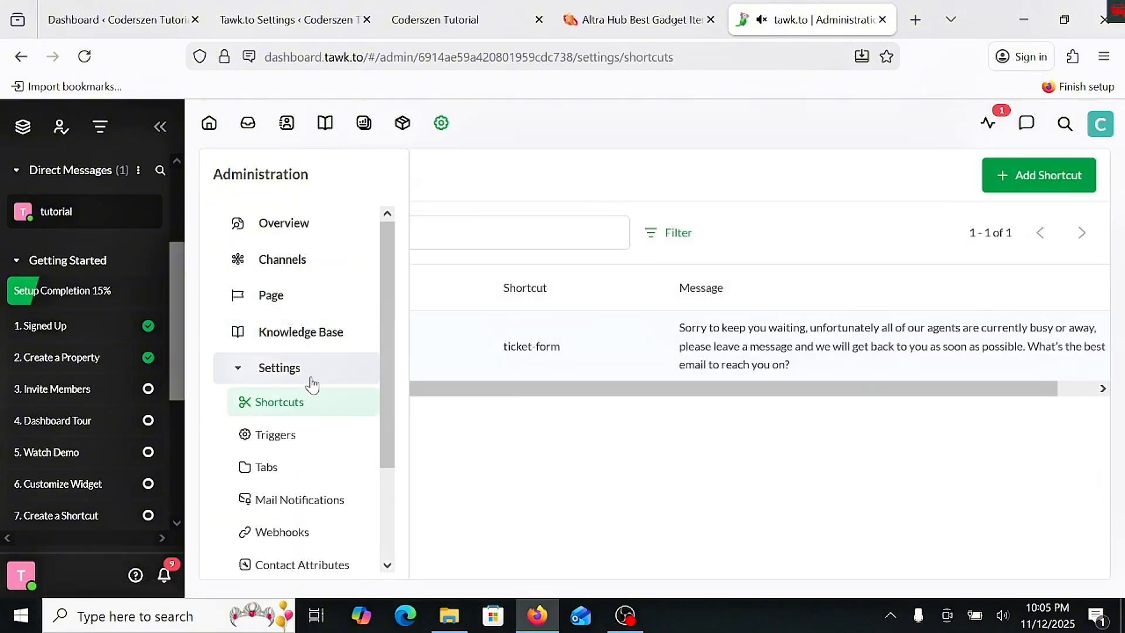
left_click(300, 441)
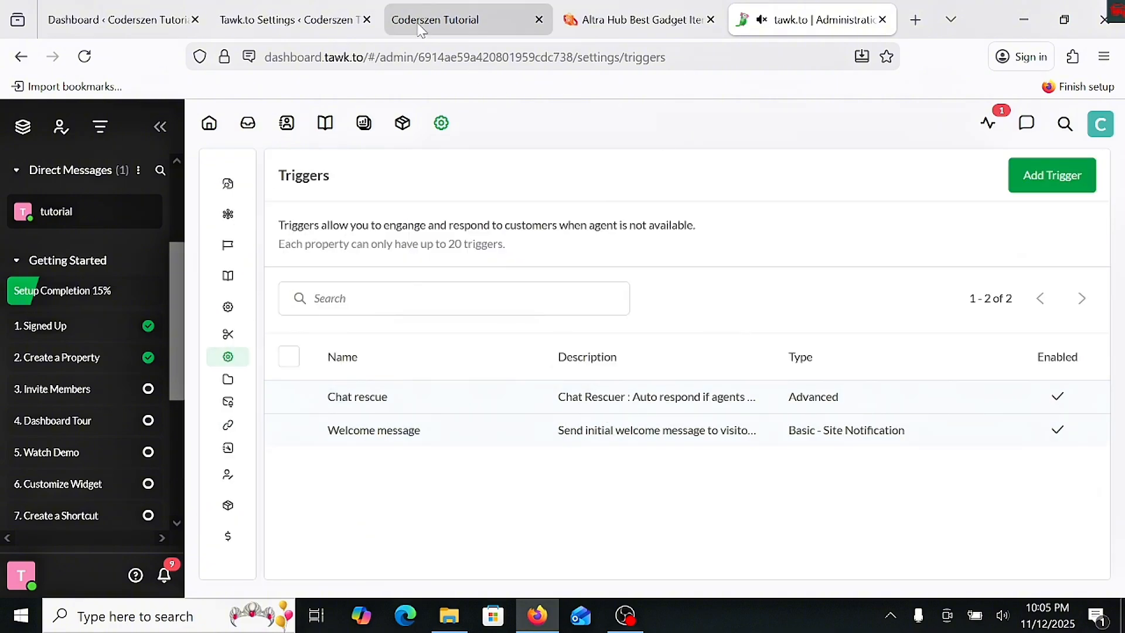
- Switch to the Coderszen Tutorial site to check the conversation in its chat widget, and return to the tawk.to triggers
left_click(463, 20)
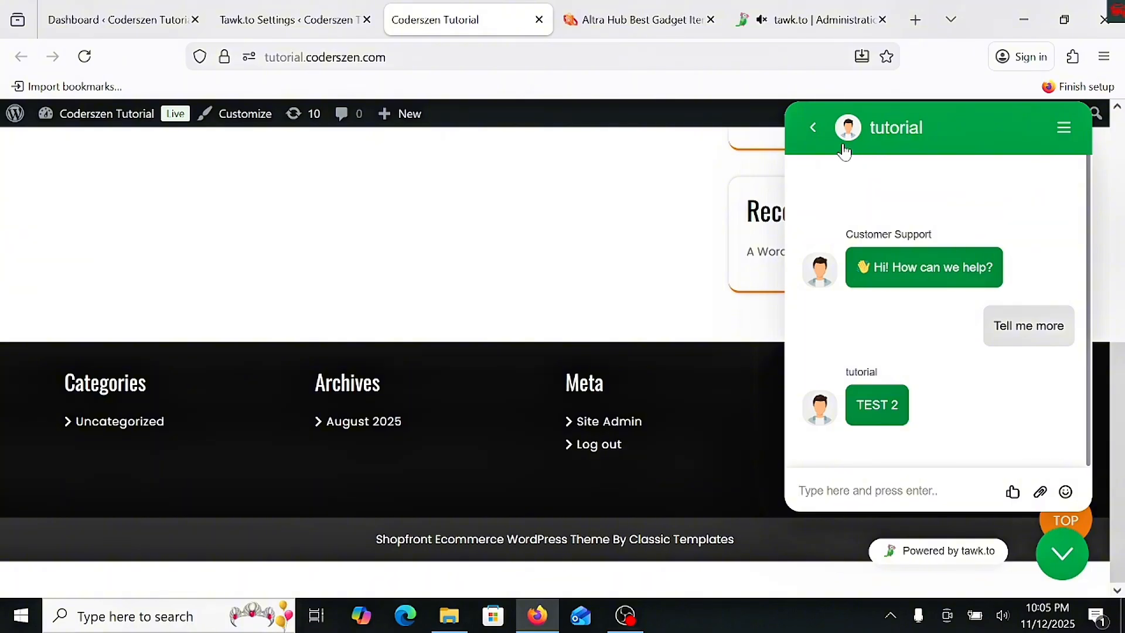
left_click(812, 127)
left_click(826, 23)
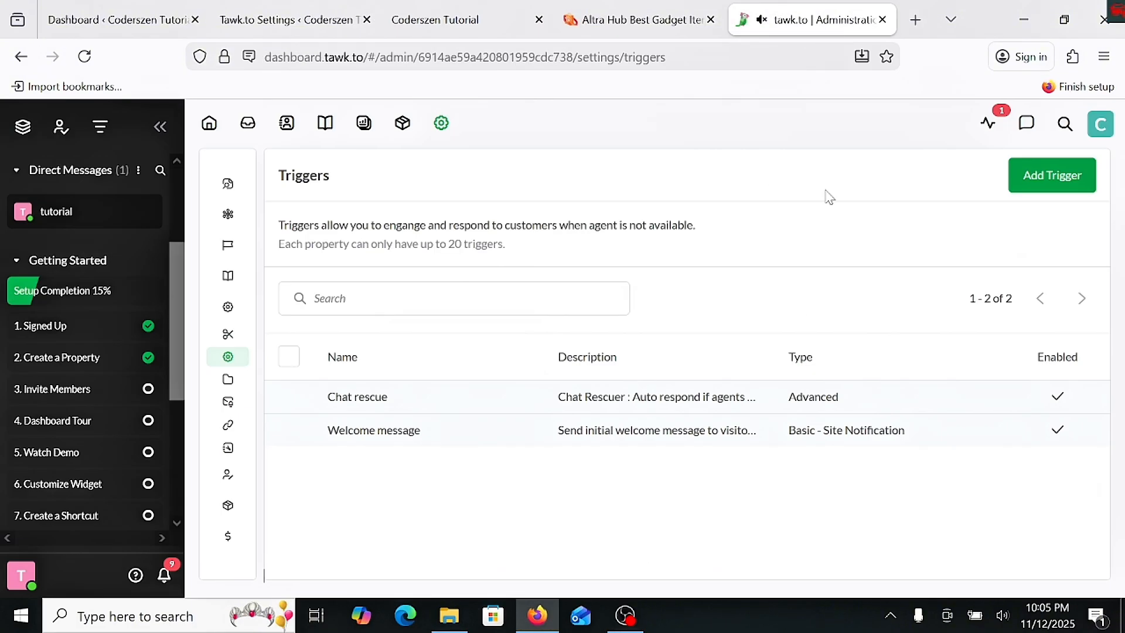
- Open the Welcome message trigger and set its agent's name to "support 1"
left_click(445, 433)
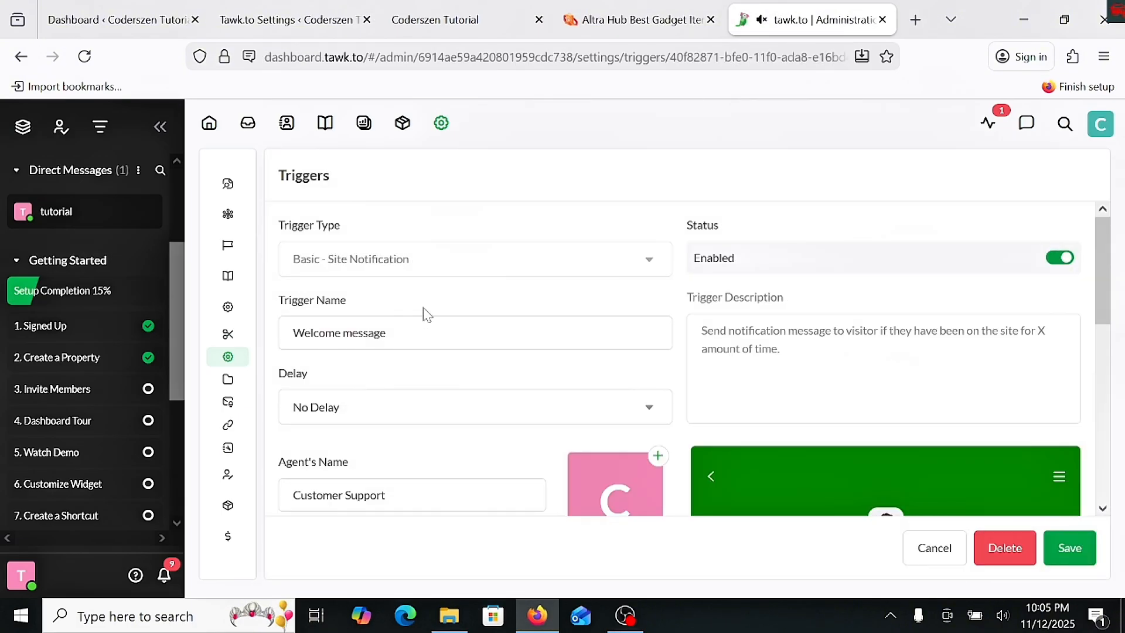
scroll(437, 344, "down", 2)
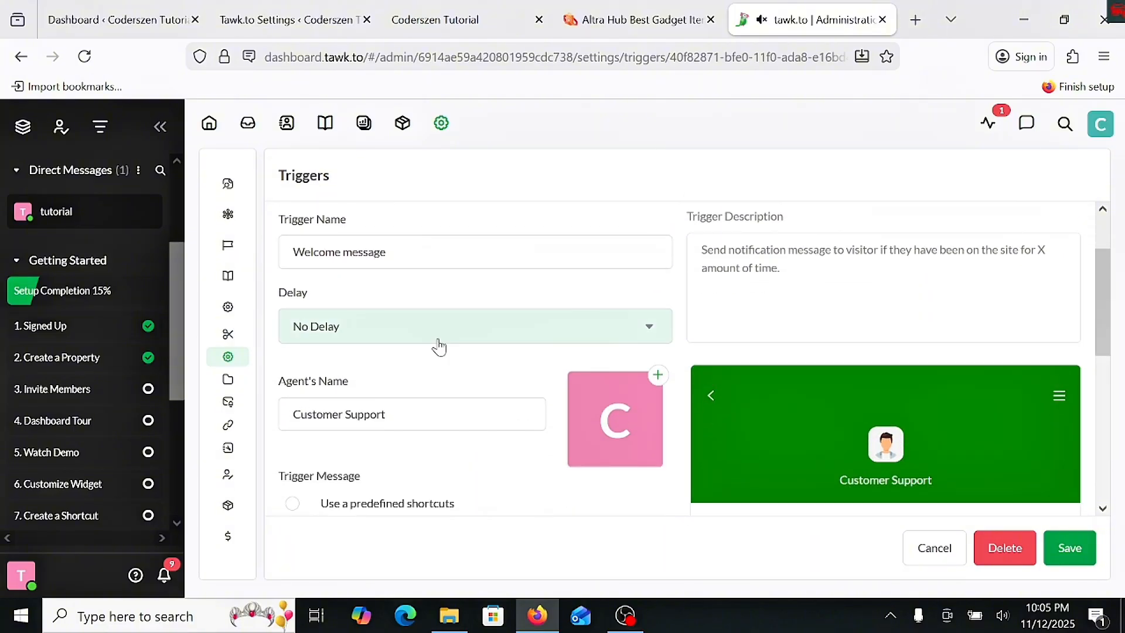
scroll(437, 326, "down", 2)
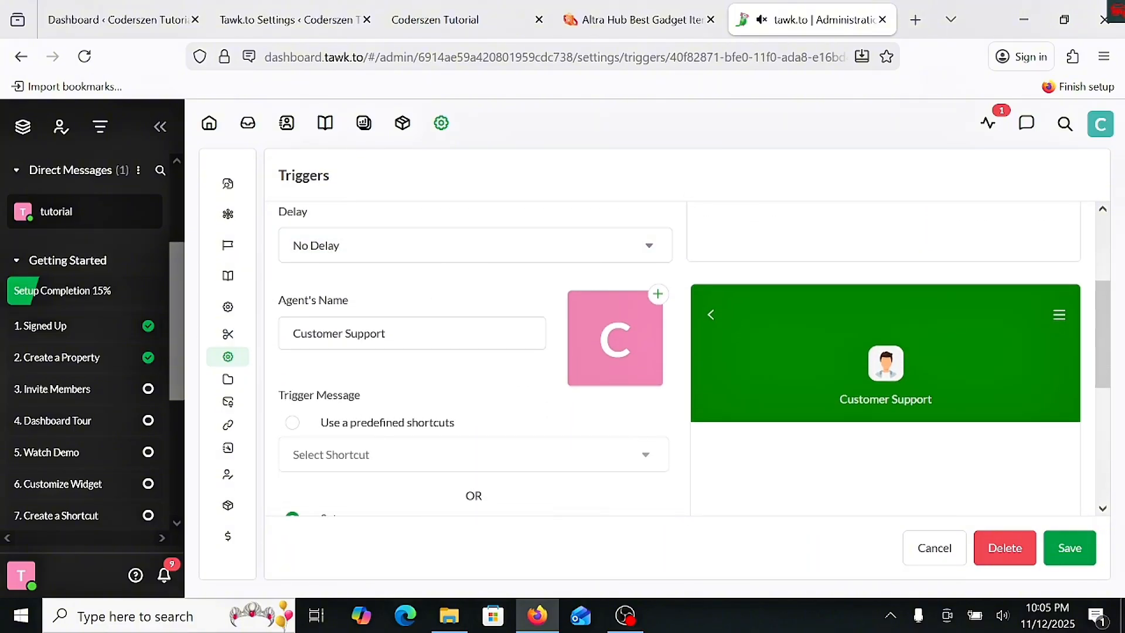
left_click(386, 333)
left_click_drag(385, 333, 292, 332)
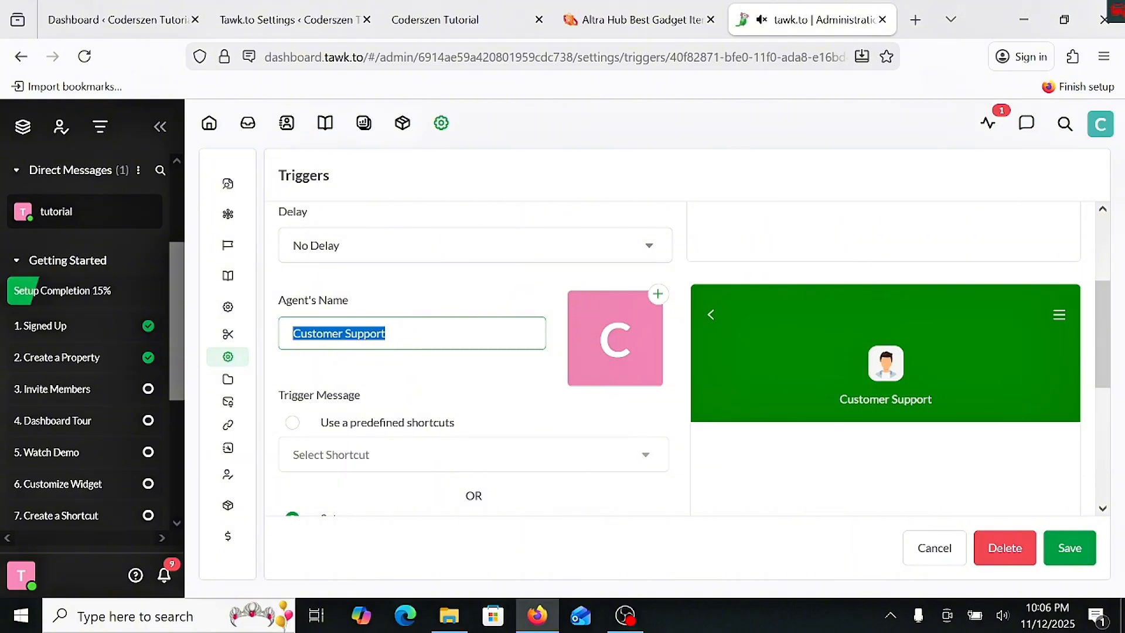
type("support 1")
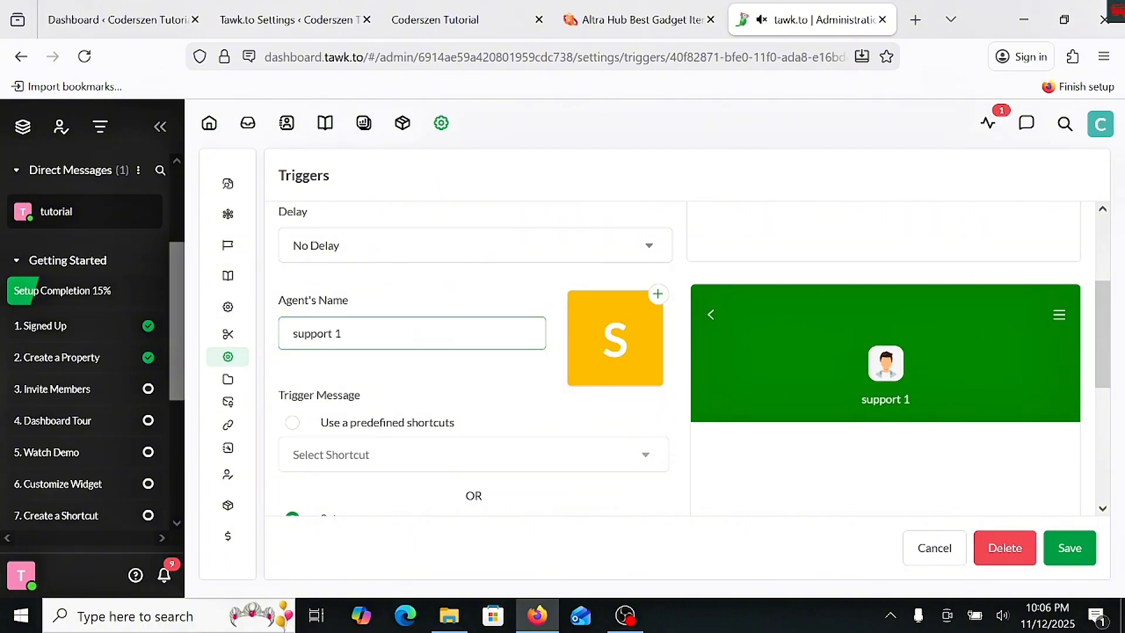
scroll(397, 346, "down", 2)
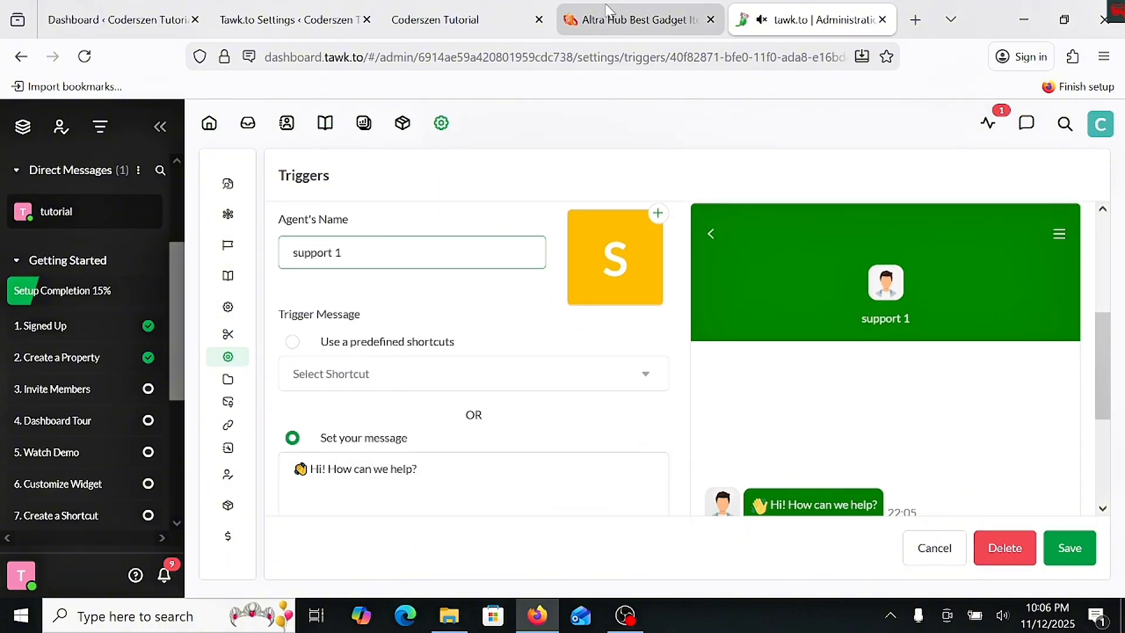
- Switch to the Coderszen Tutorial site, open the recent conversation in its chat widget, and return to the tawk.to trigger
left_click(519, 13)
scroll(929, 427, "down", 2)
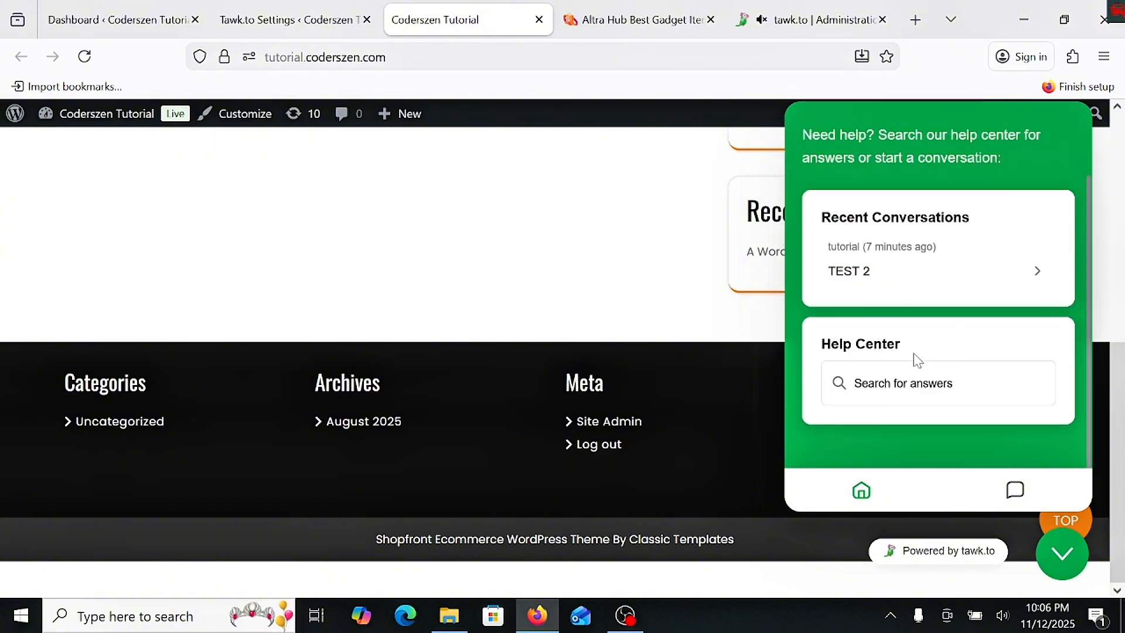
left_click(1015, 490)
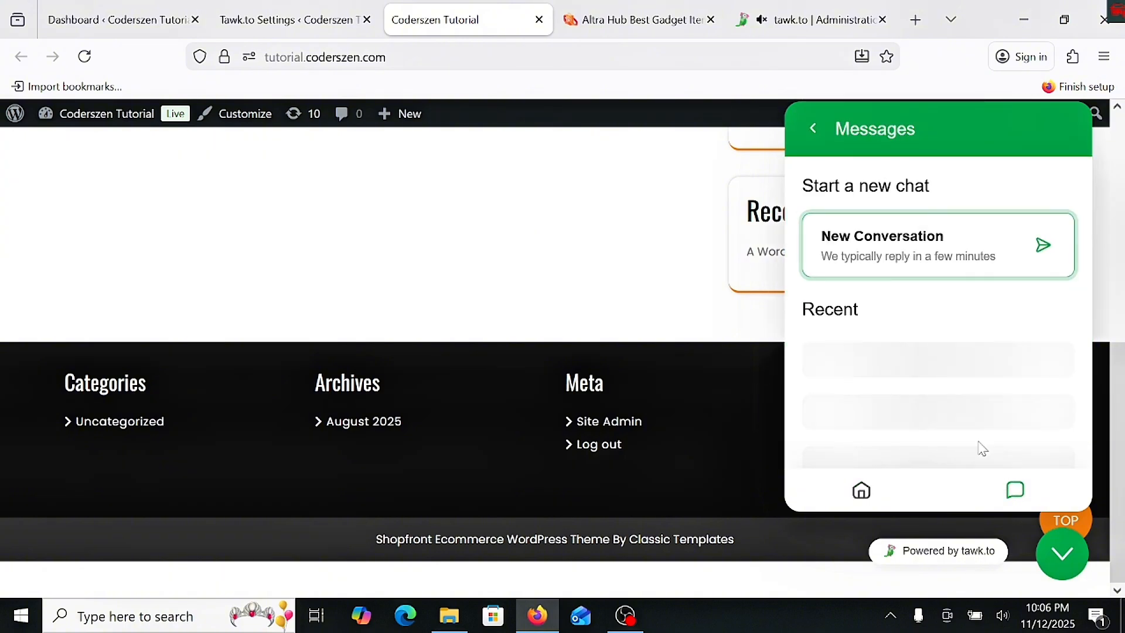
left_click(928, 378)
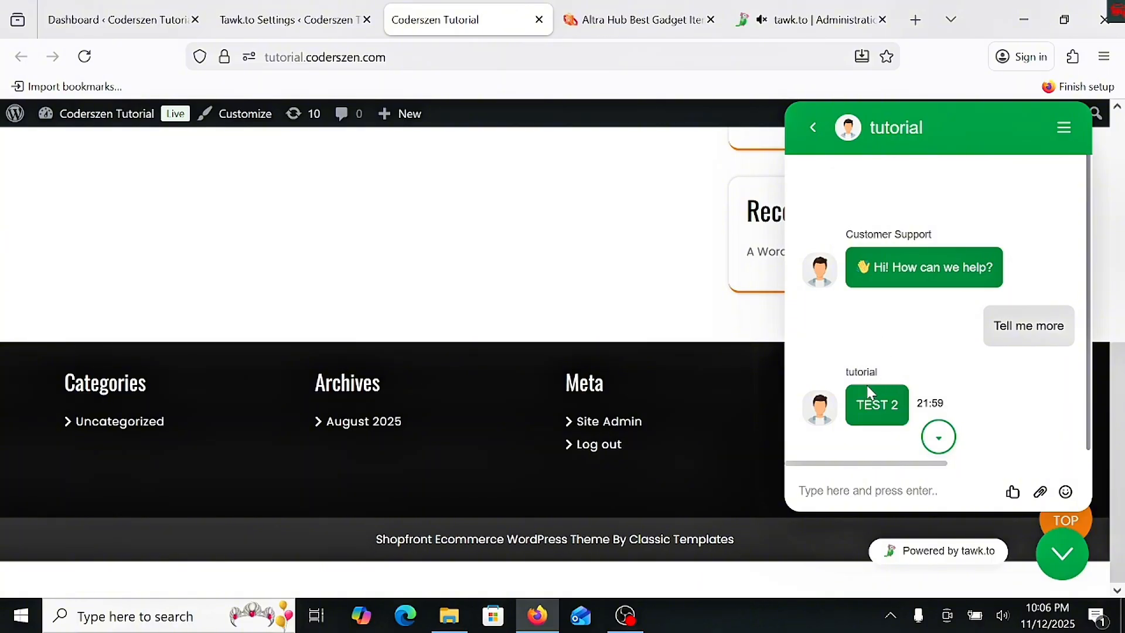
left_click(780, 19)
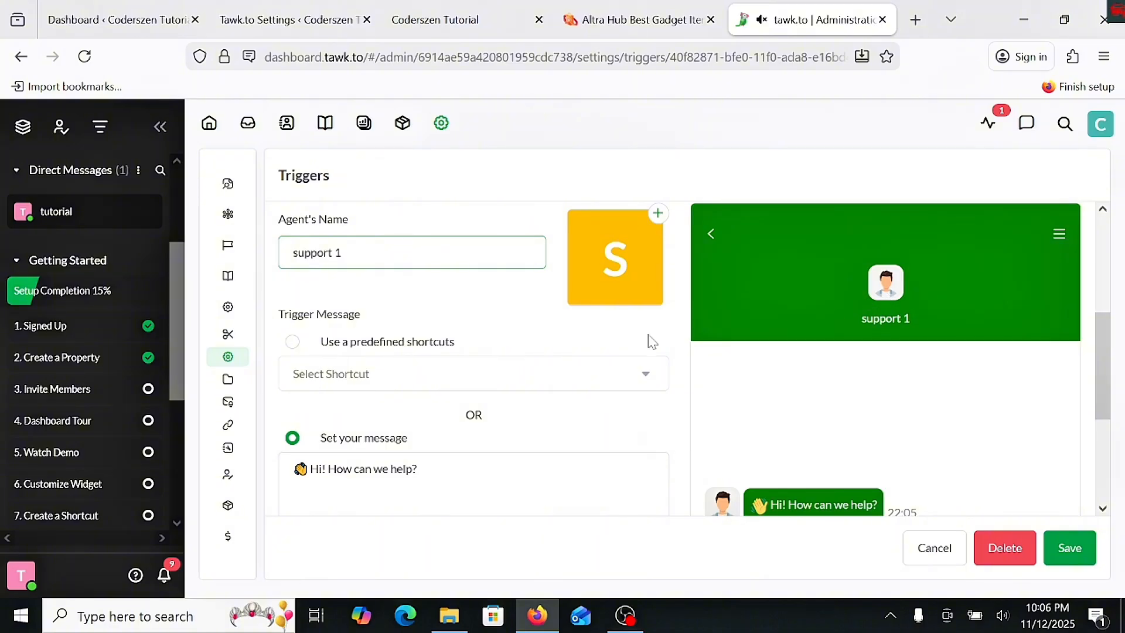
- Change the Welcome message trigger's text to "👋 Hi! How can we help you?"
scroll(468, 369, "down", 2)
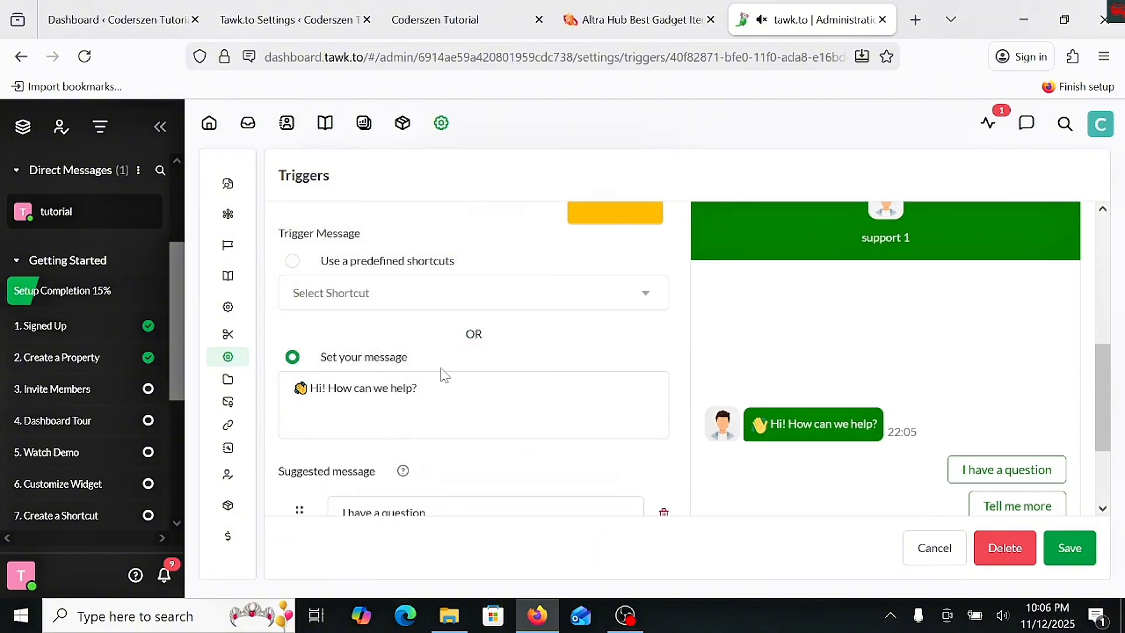
left_click_drag(421, 389, 290, 389)
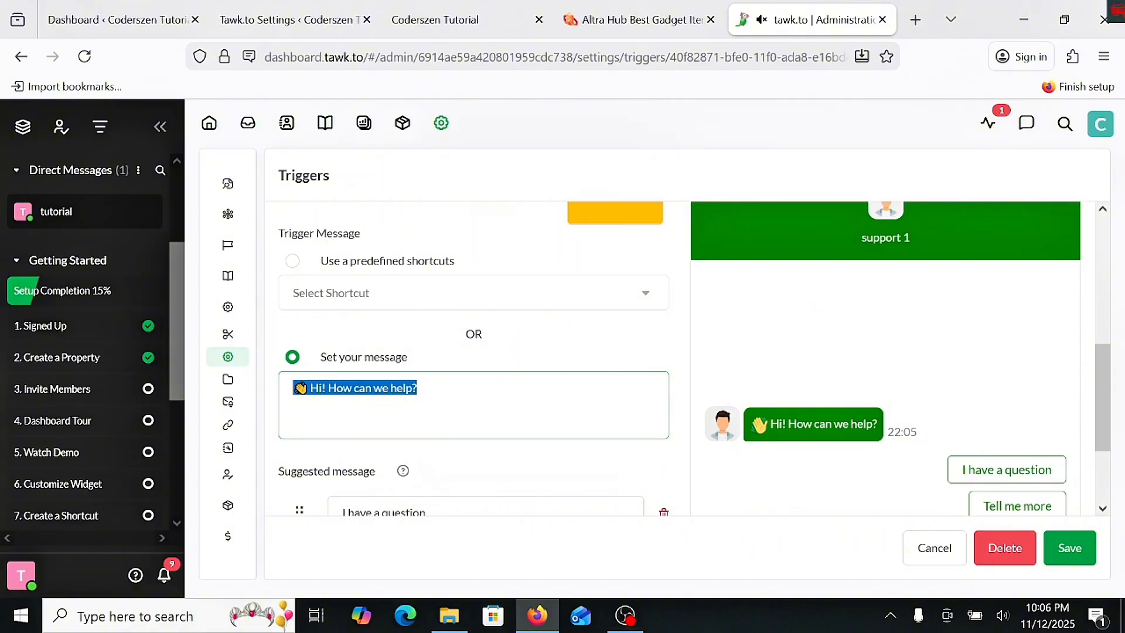
left_click(388, 389)
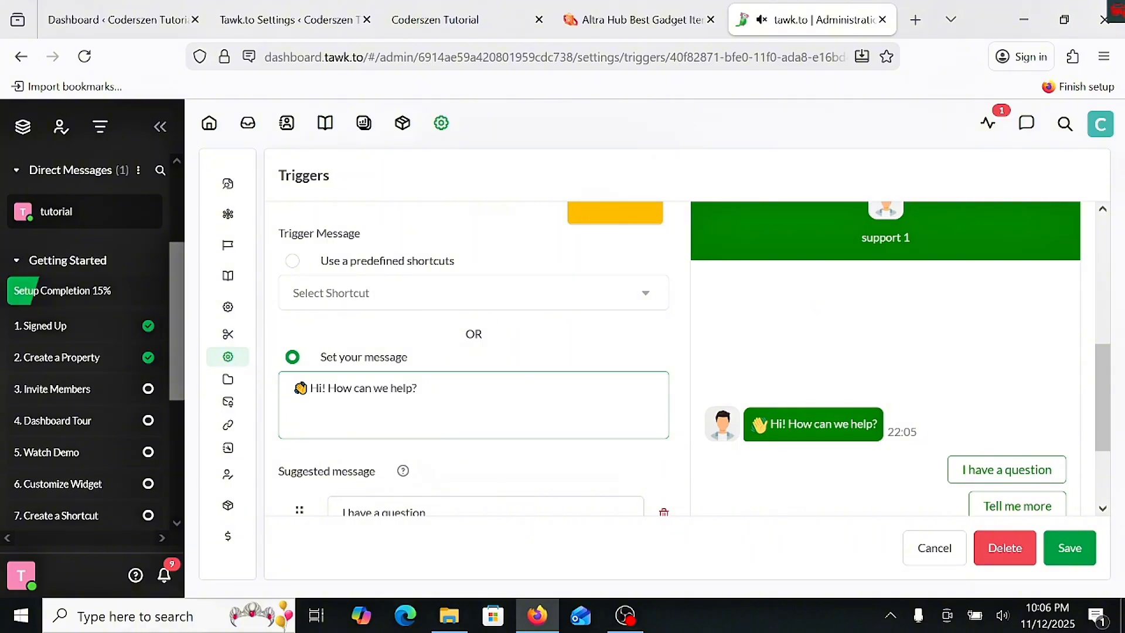
type("you")
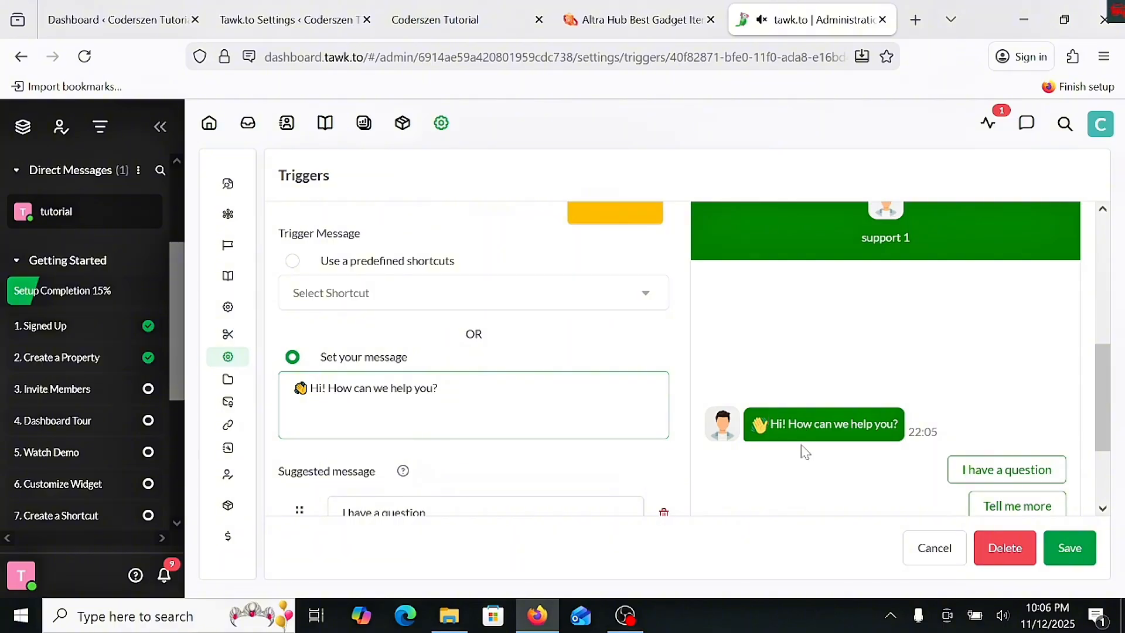
- Choose the black-haired avatar with glasses and a blue shirt as the trigger agent's picture
scroll(362, 359, "up", 3)
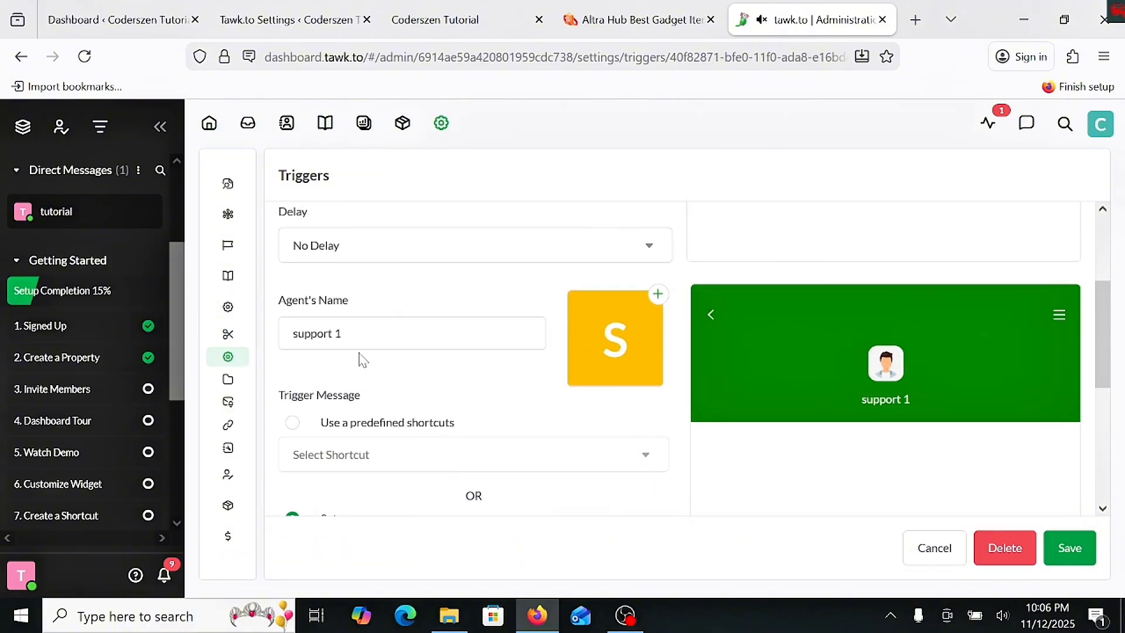
mouse_move(595, 355)
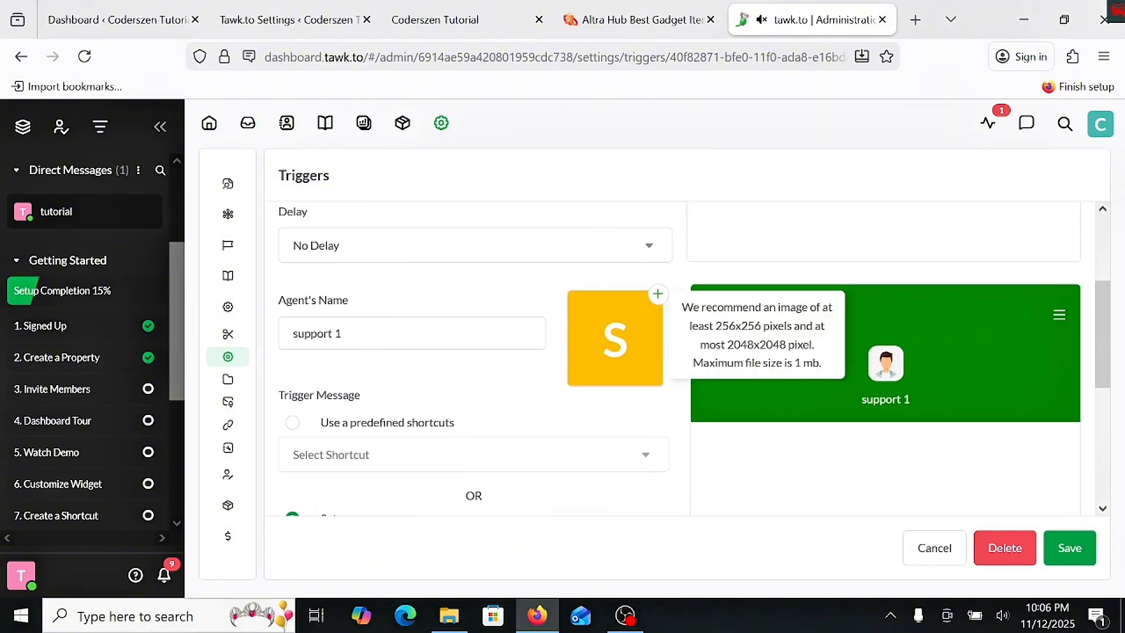
left_click(654, 298)
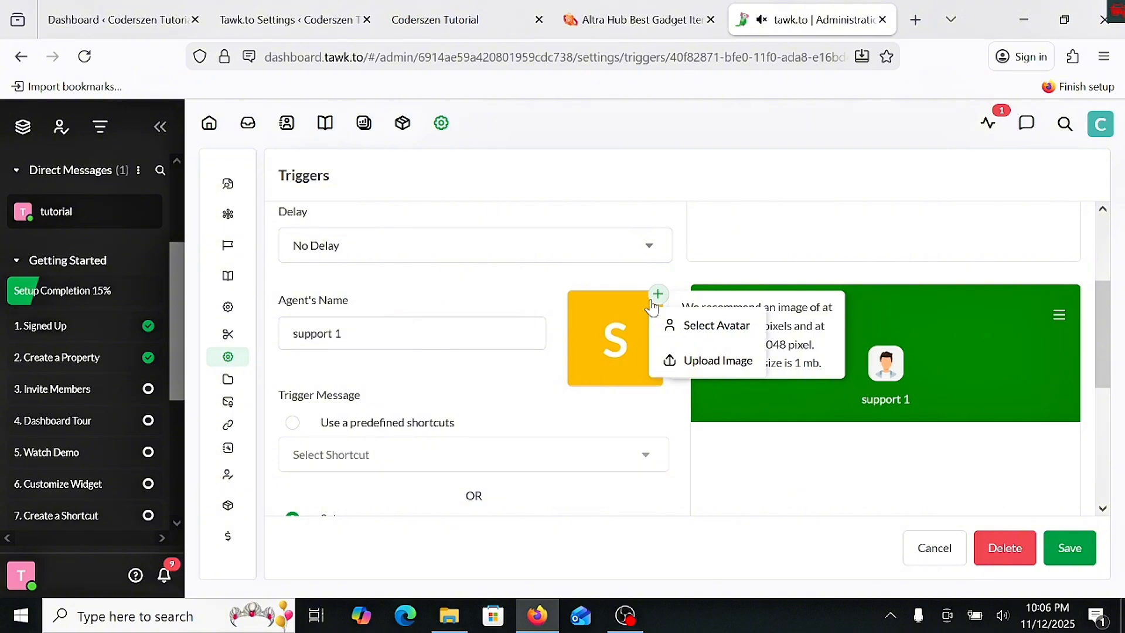
left_click(717, 326)
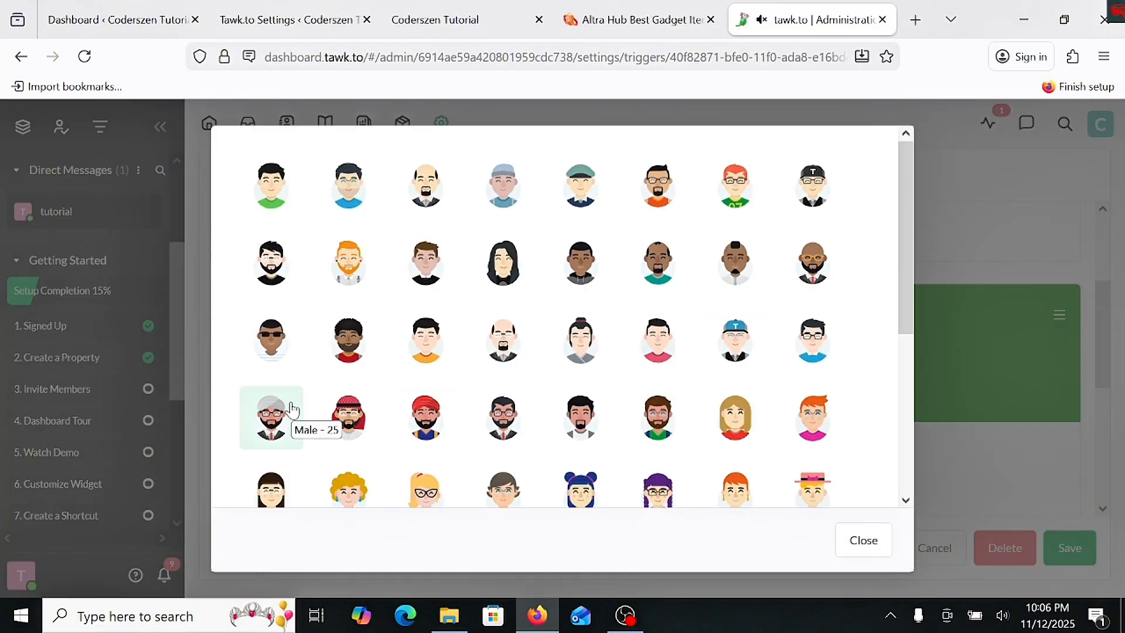
left_click(790, 367)
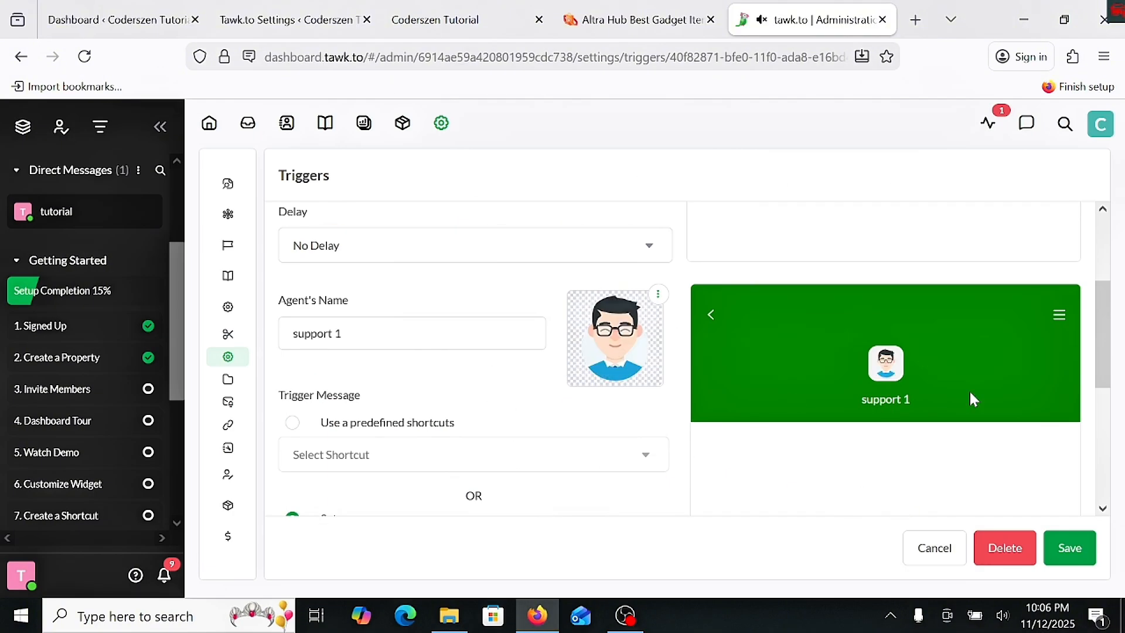
- Delete the suggested messages "Tell me more" and "I have a question" from the trigger
scroll(704, 417, "down", 5)
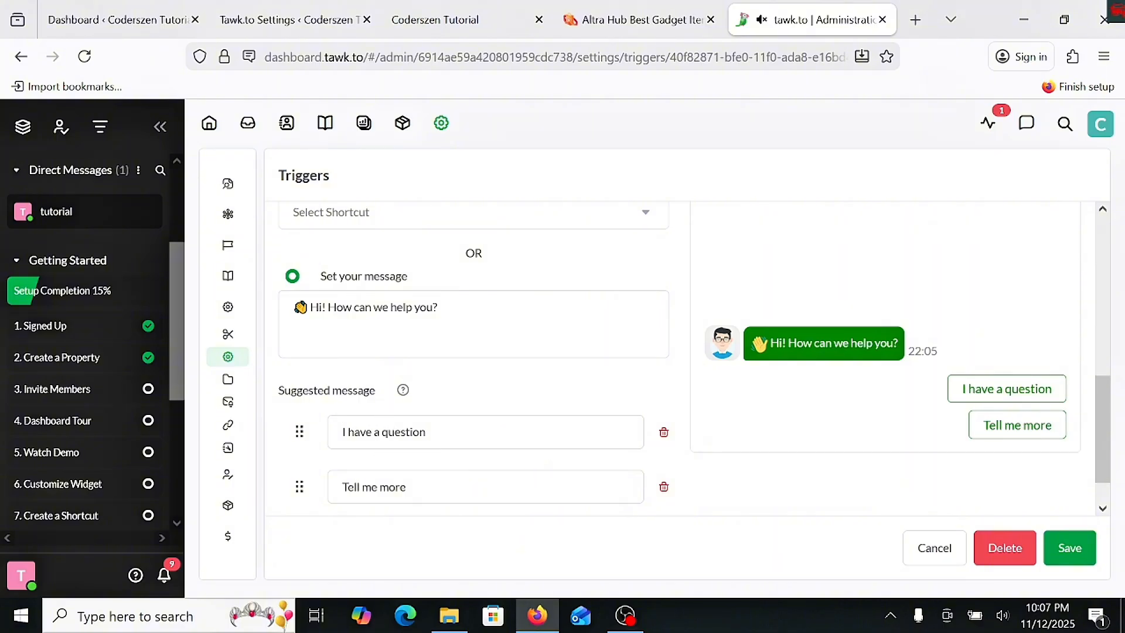
left_click(664, 487)
left_click(665, 450)
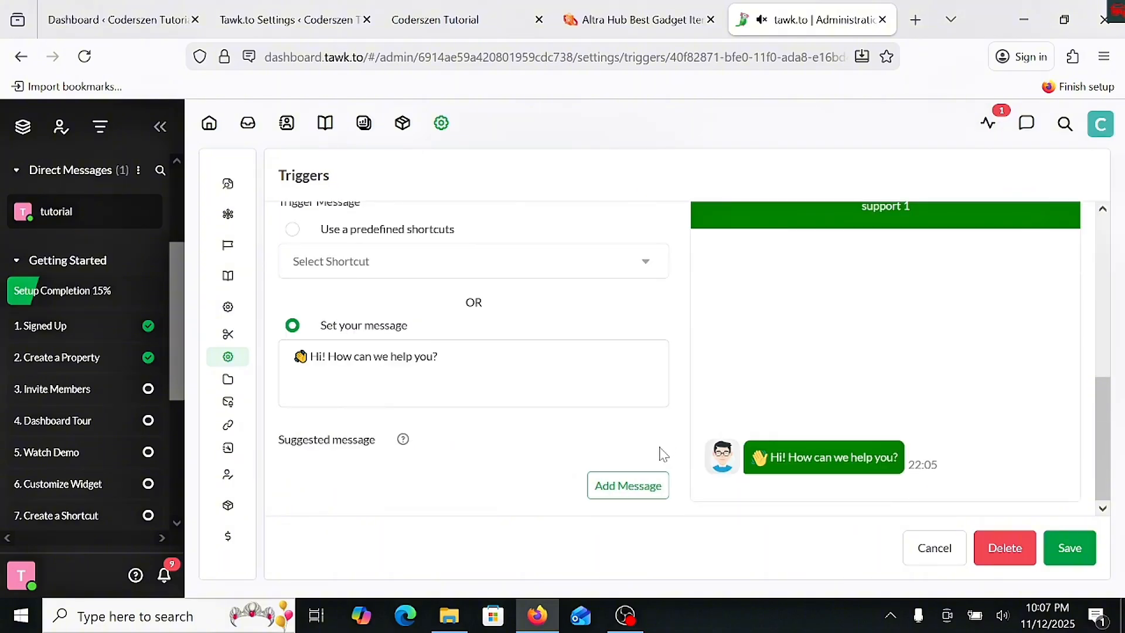
- Add the suggested message "i have a message" and save the Welcome message trigger
left_click(630, 487)
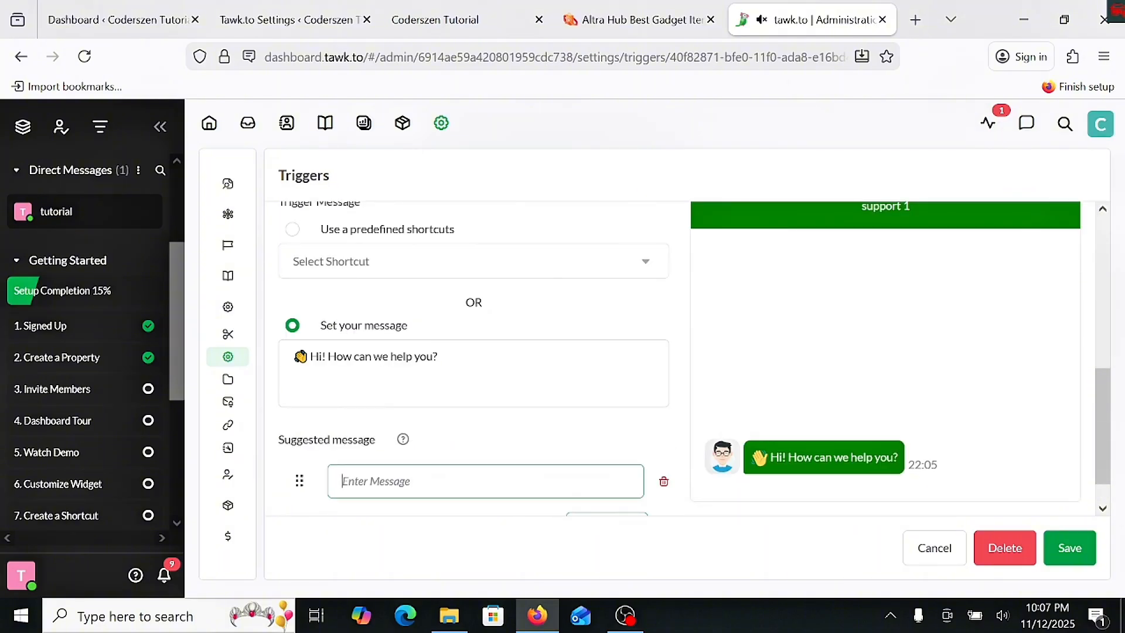
type("i ha")
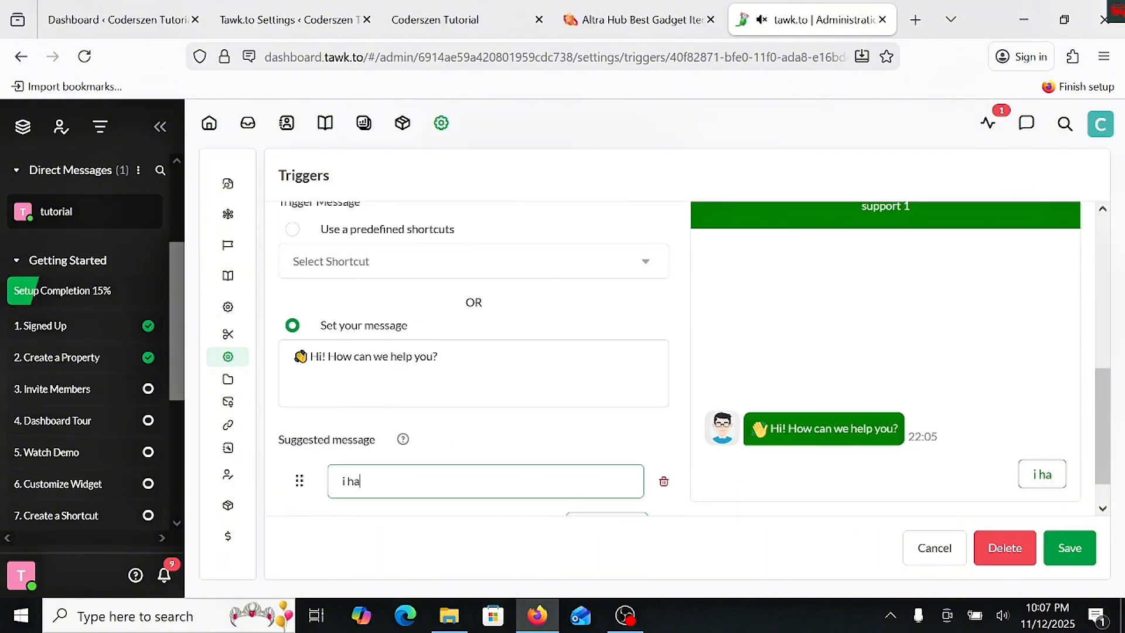
type("ve a messag")
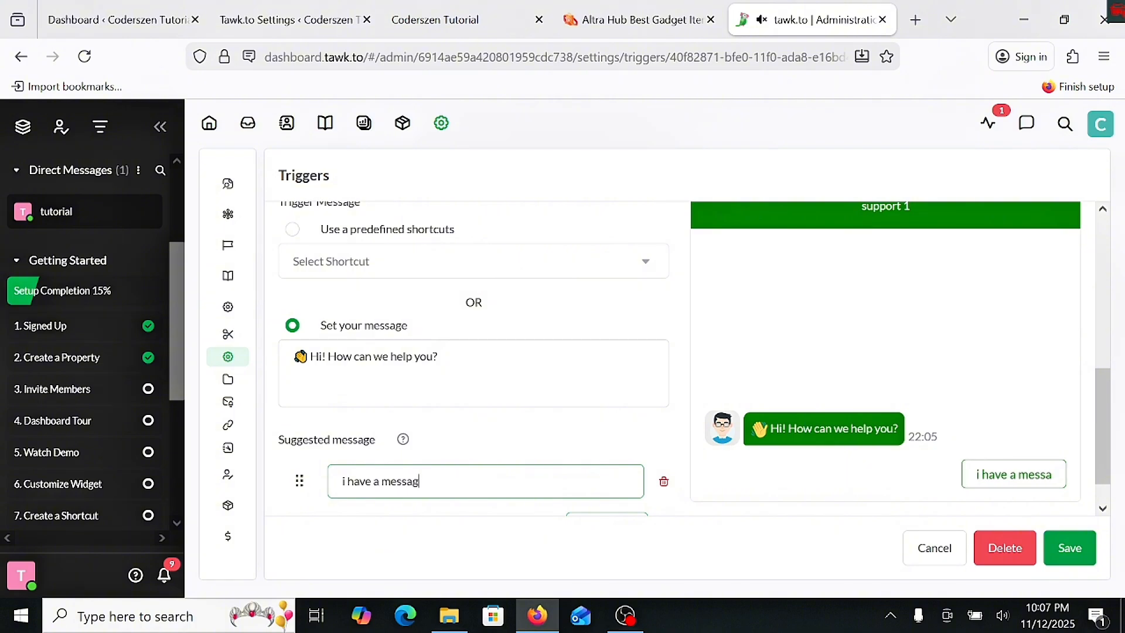
type("e")
scroll(580, 445, "down", 1)
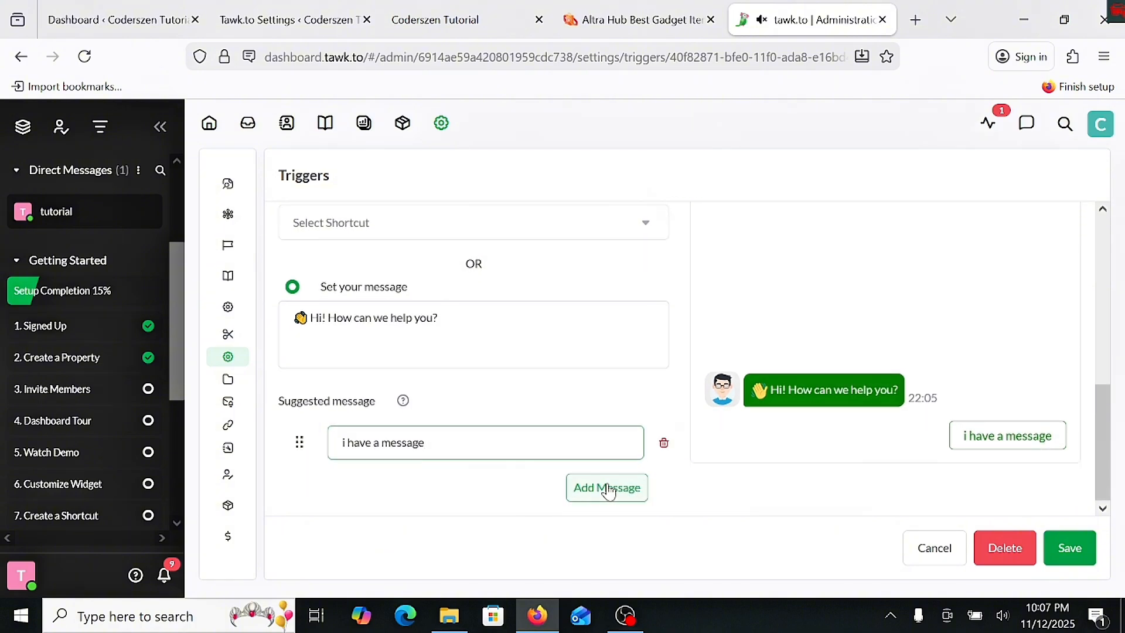
scroll(580, 487, "up", 2)
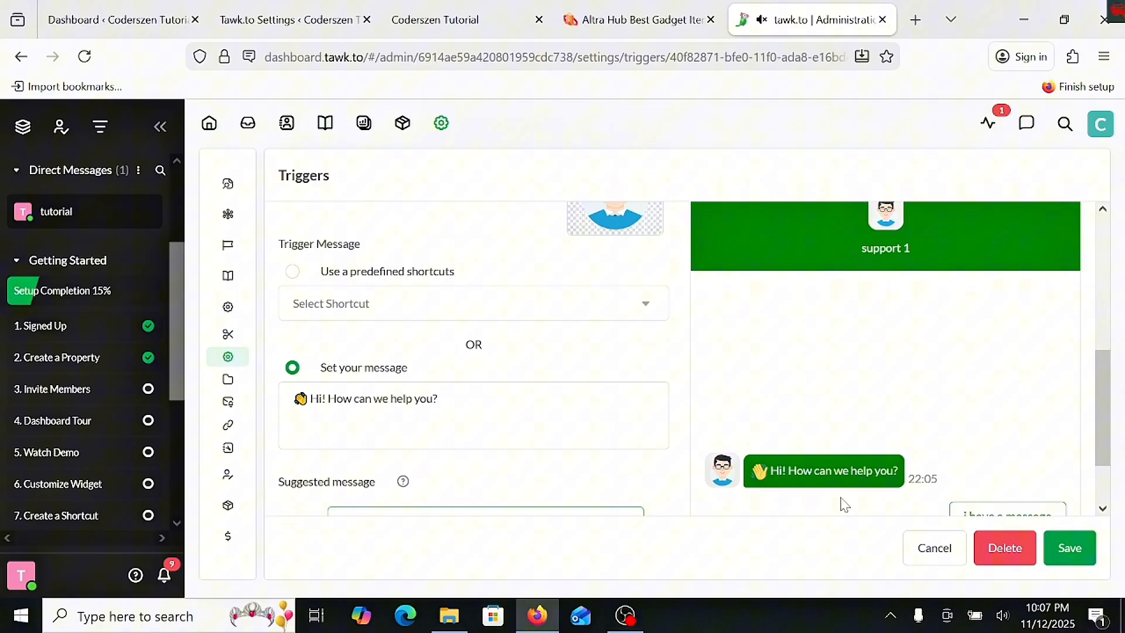
left_click(1070, 547)
scroll(476, 456, "up", 8)
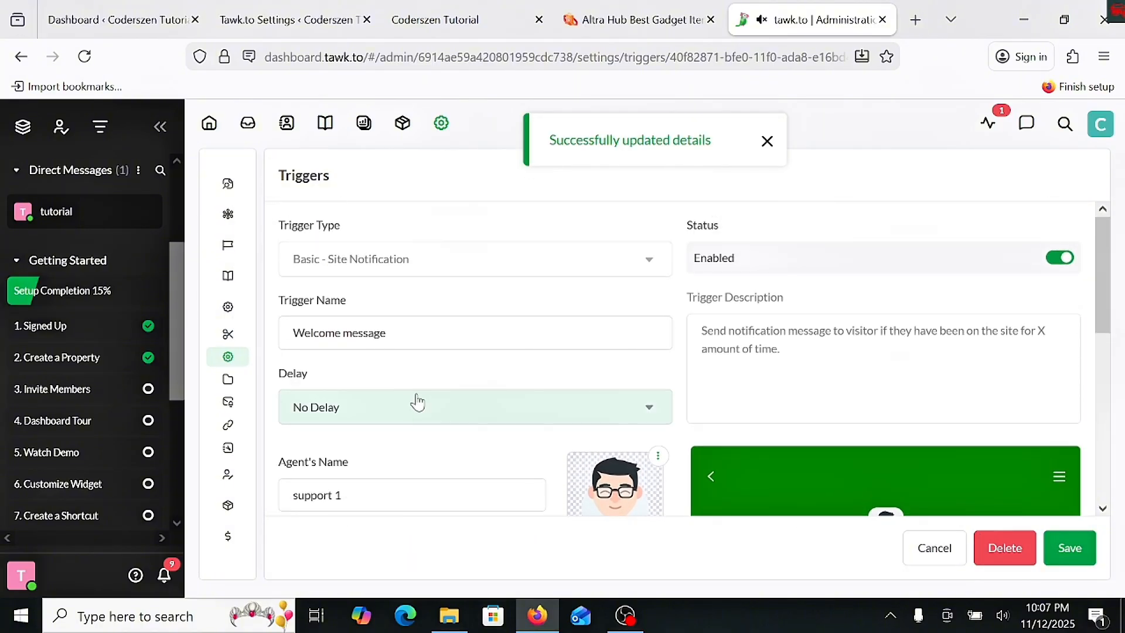
- Review the entries in the Tabs settings and check the chat widget on the Altra Hub site, returning to tawk.to
mouse_move(234, 386)
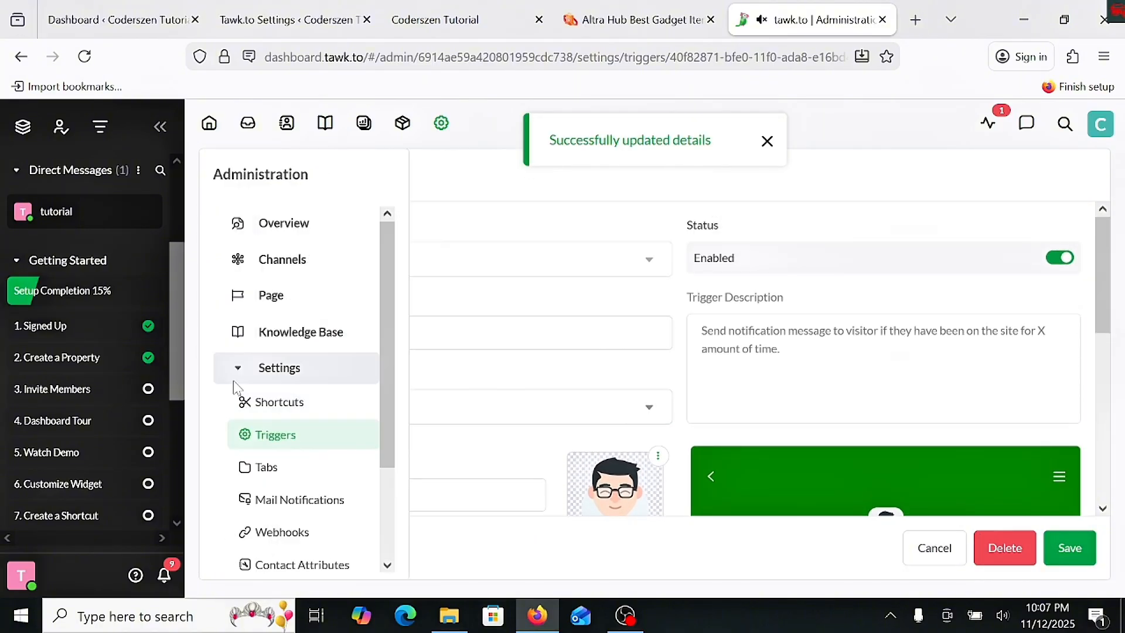
left_click(293, 468)
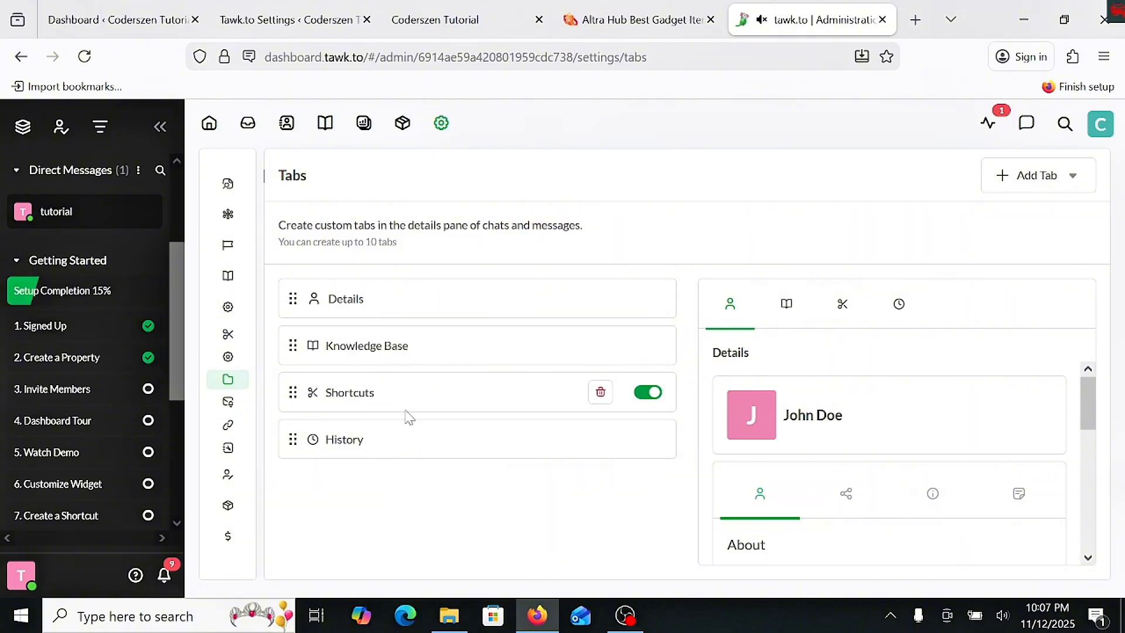
scroll(883, 427, "down", 3)
left_click(378, 312)
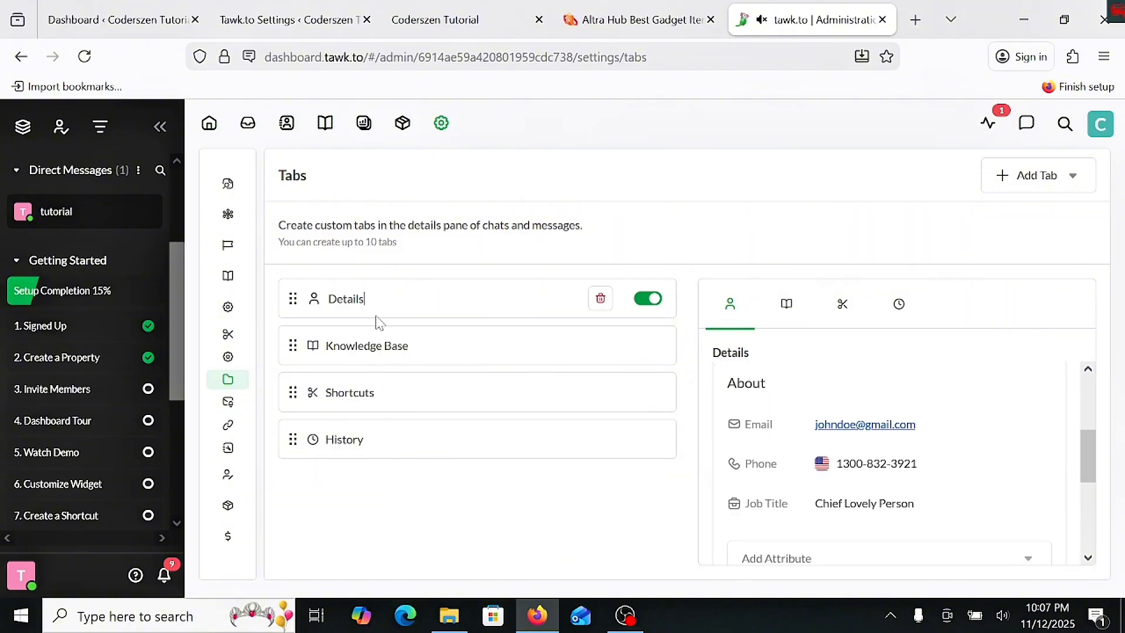
left_click(433, 349)
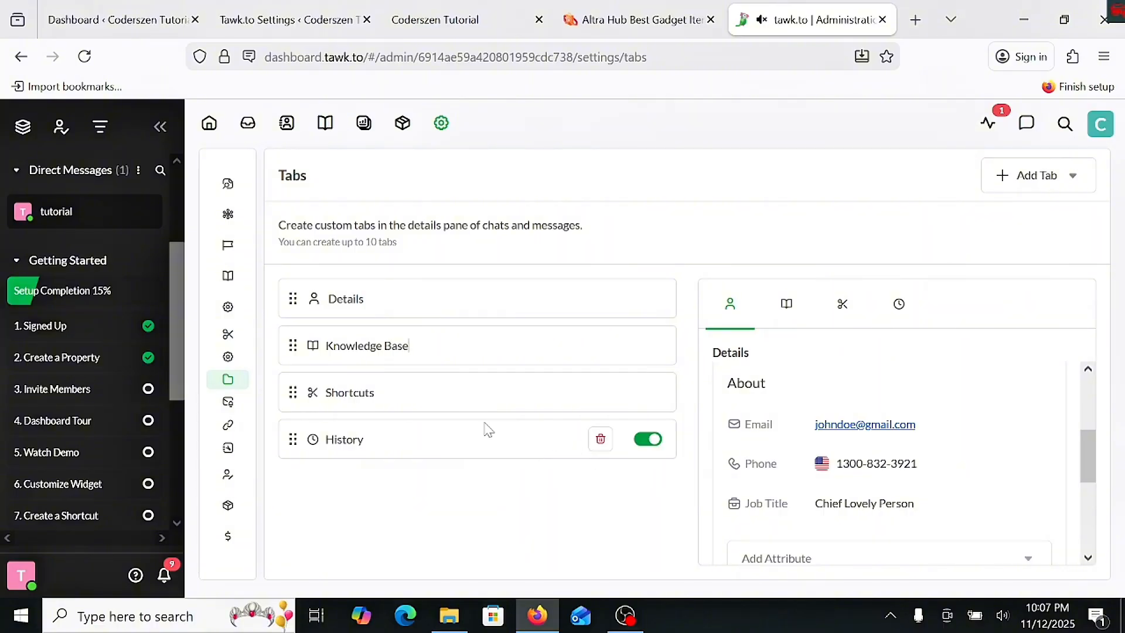
left_click(412, 446)
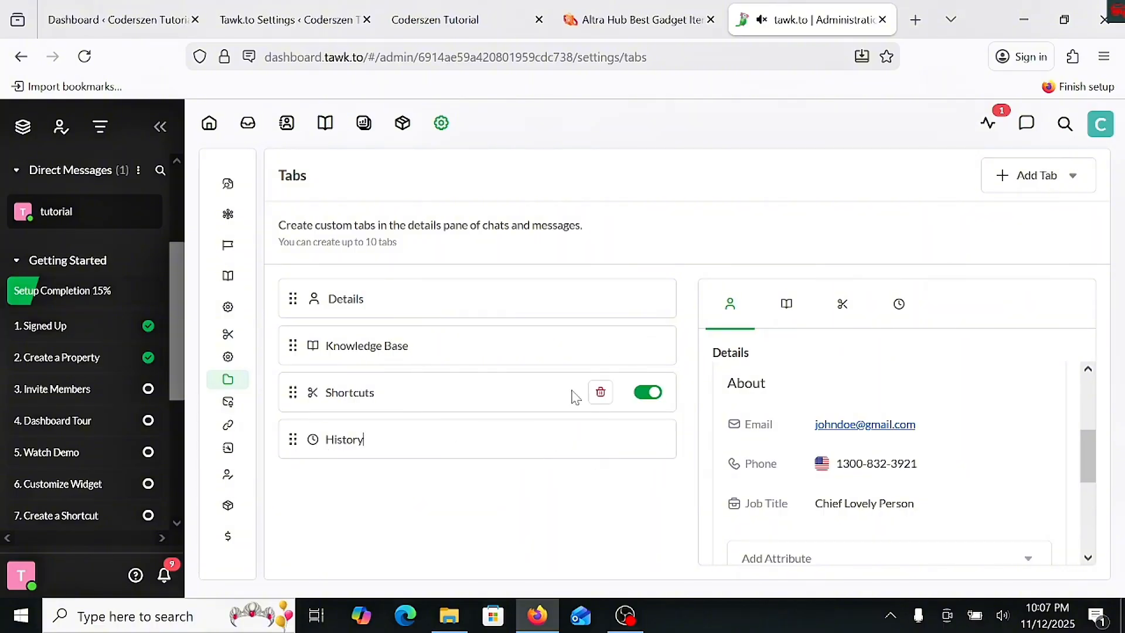
left_click(636, 19)
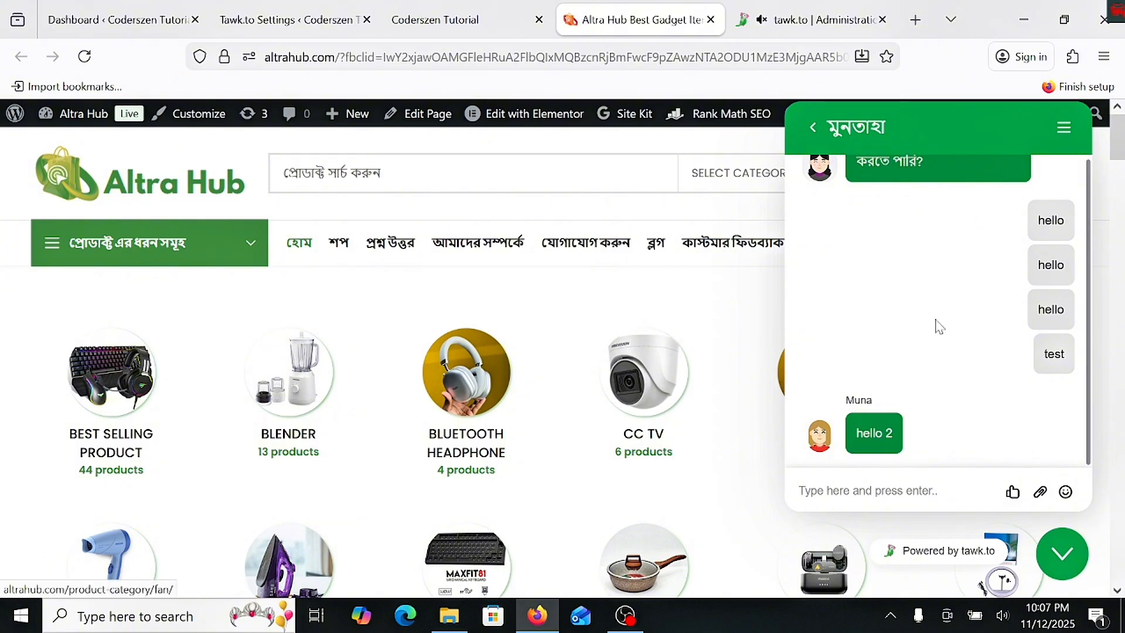
left_click(823, 19)
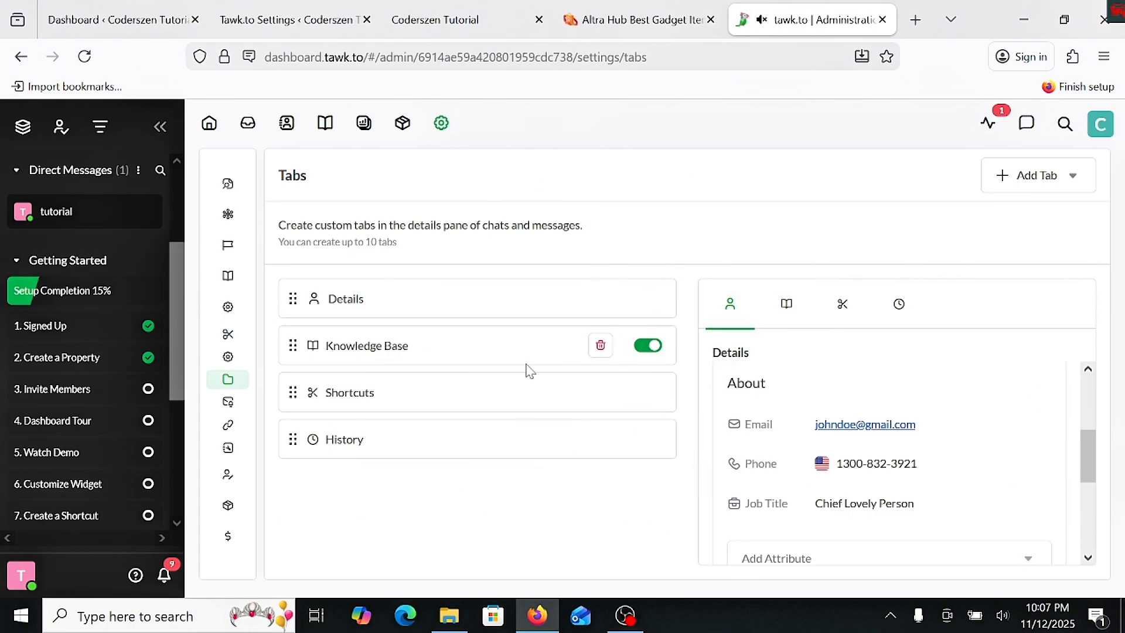
- Open the Mail Notifications settings and look through the recipients for each notification type
mouse_move(246, 404)
scroll(298, 462, "down", 2)
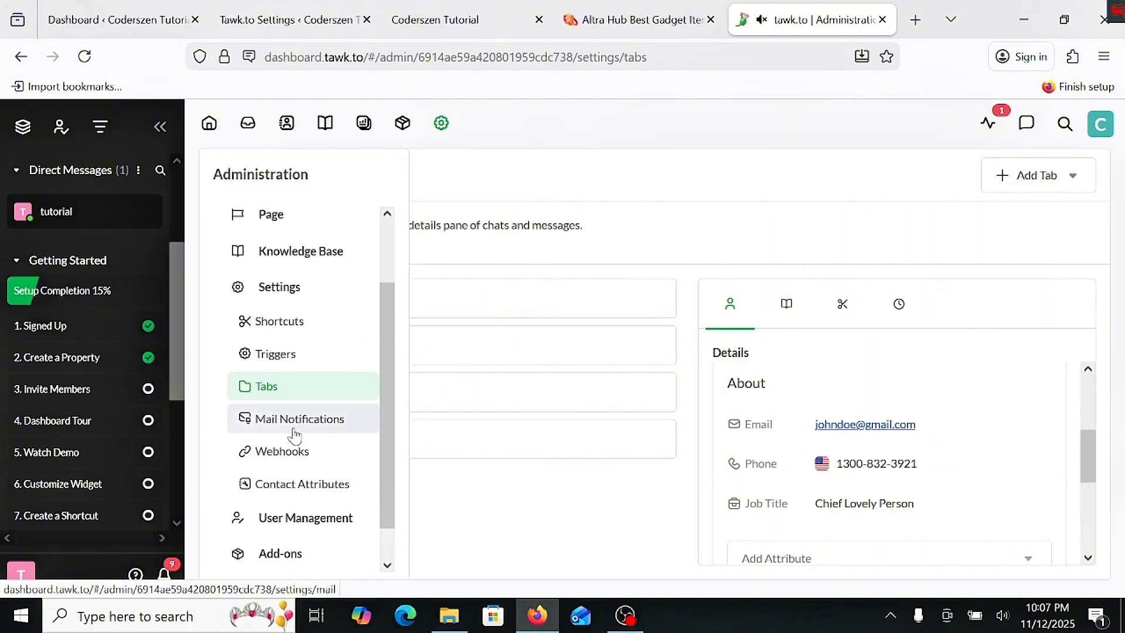
left_click(295, 434)
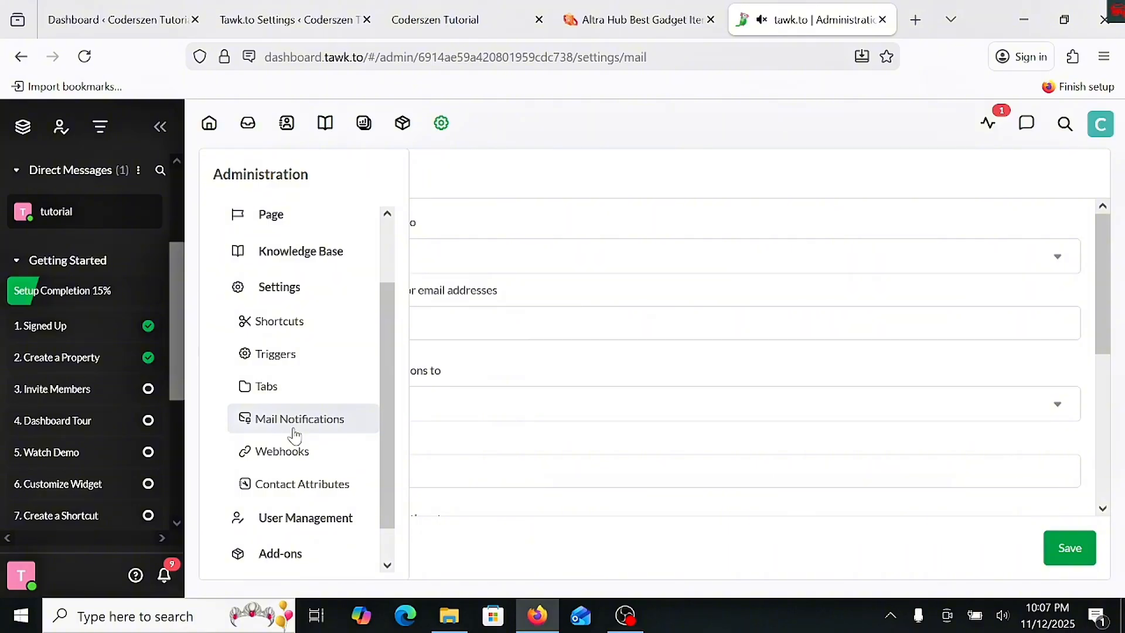
scroll(530, 294, "down", 5)
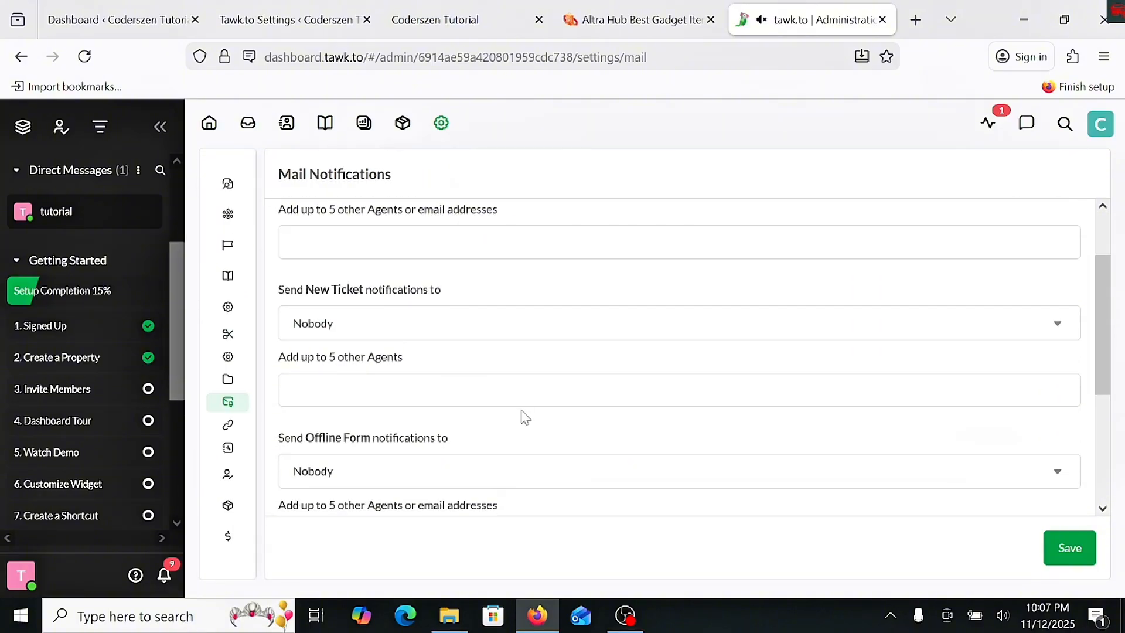
scroll(509, 386, "up", 5)
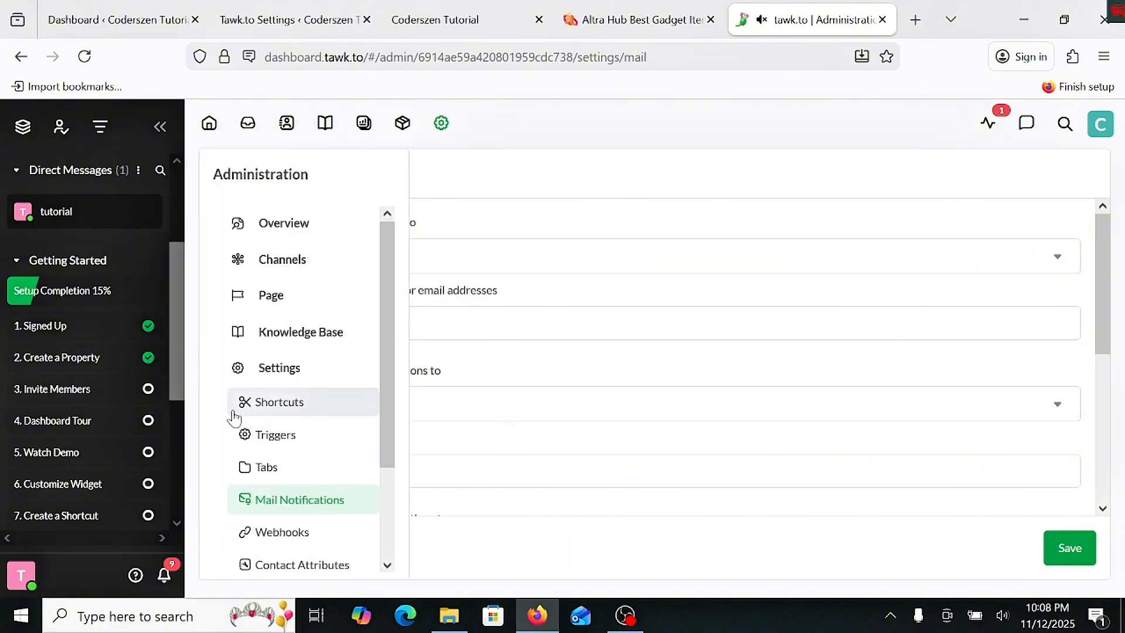
- Open the Property Members list under User Management in the administration settings
scroll(305, 472, "down", 2)
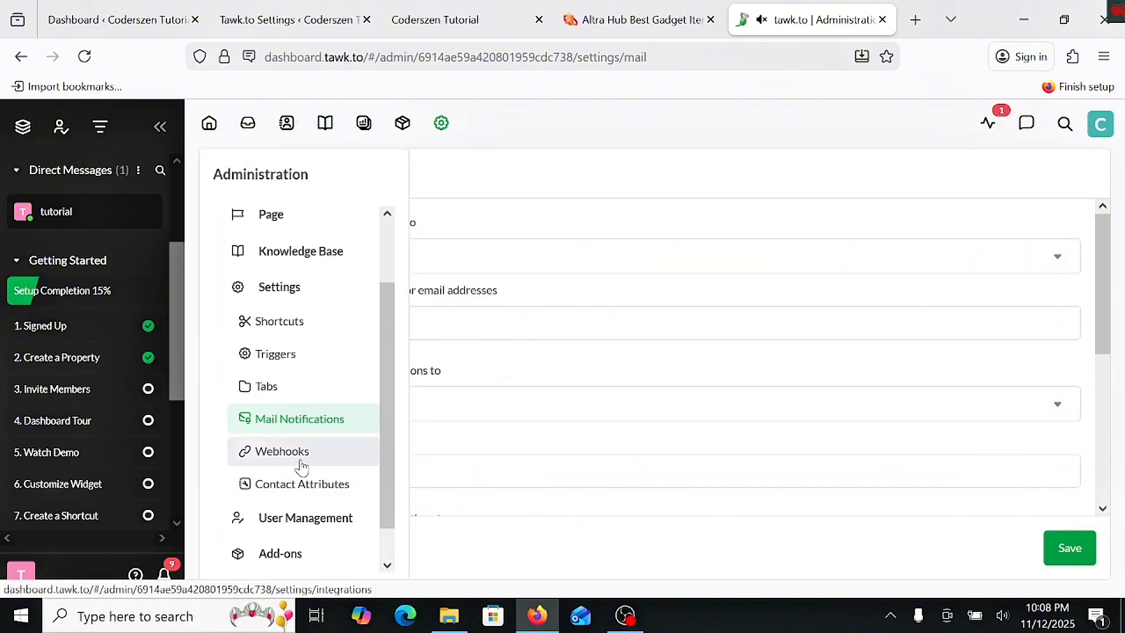
scroll(335, 489, "down", 1)
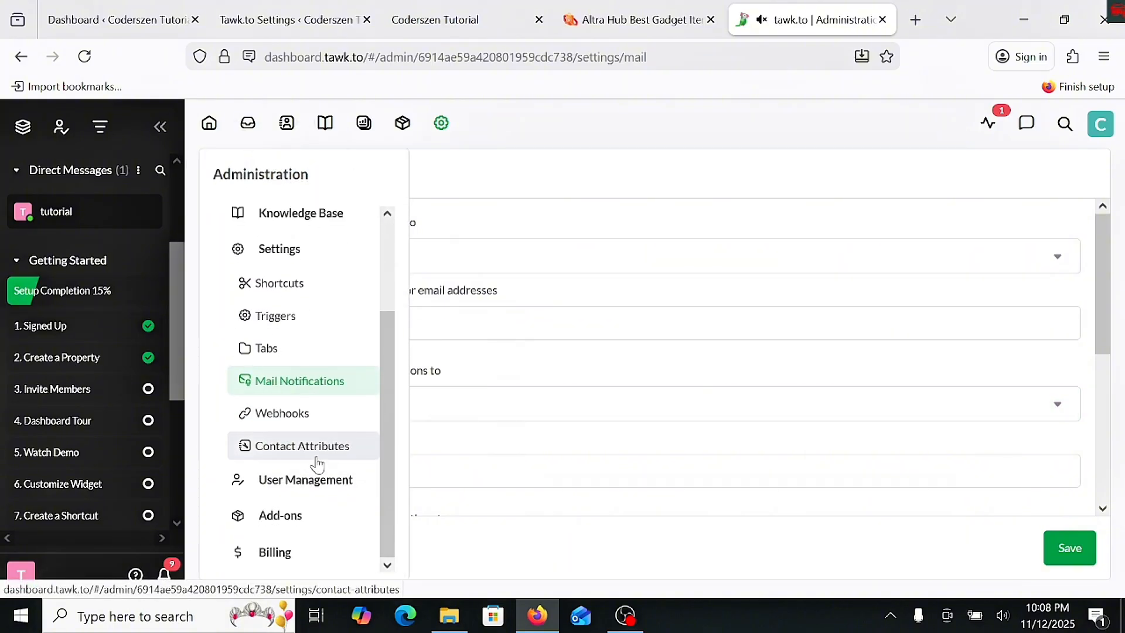
left_click(335, 488)
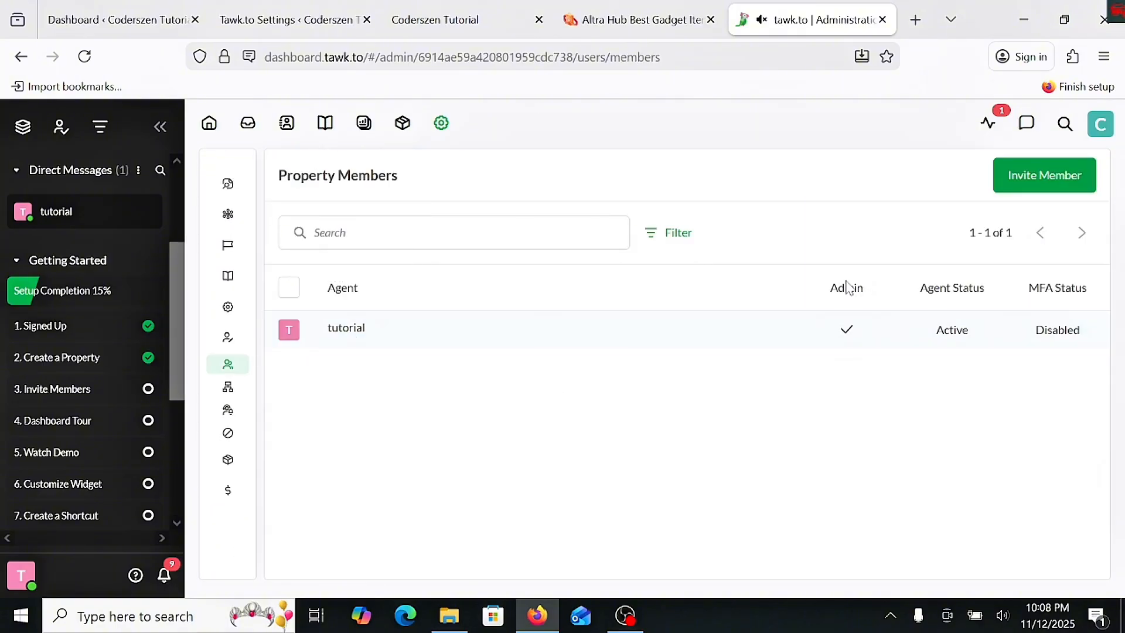
- Open the Invite Members form, start an entry for the invitee's email, and view the list of available properties
left_click(1029, 191)
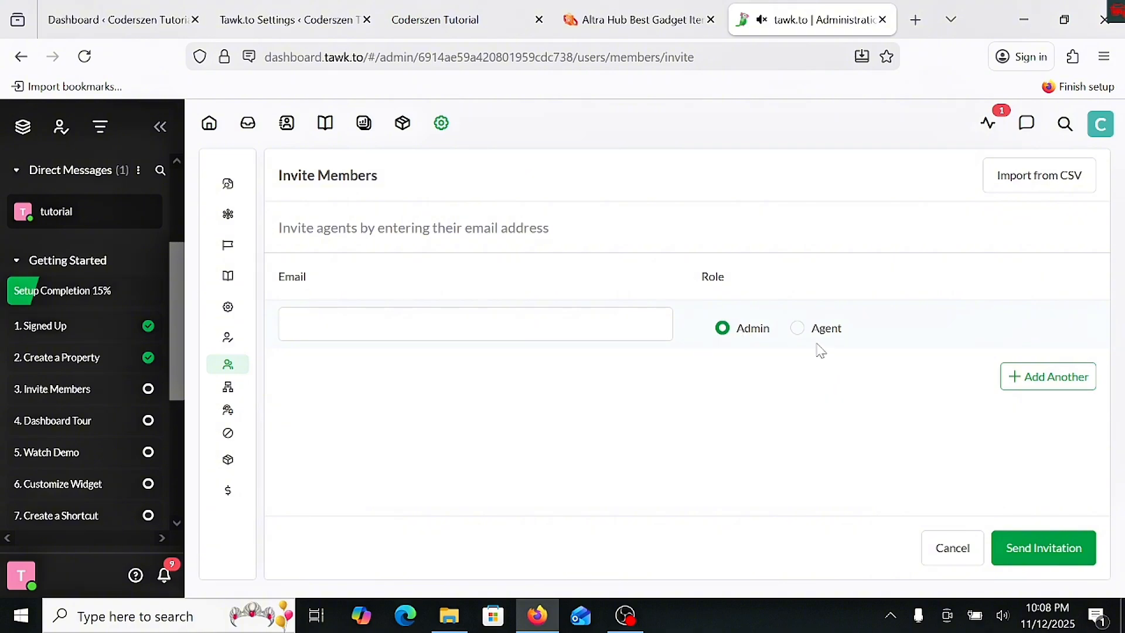
left_click(496, 327)
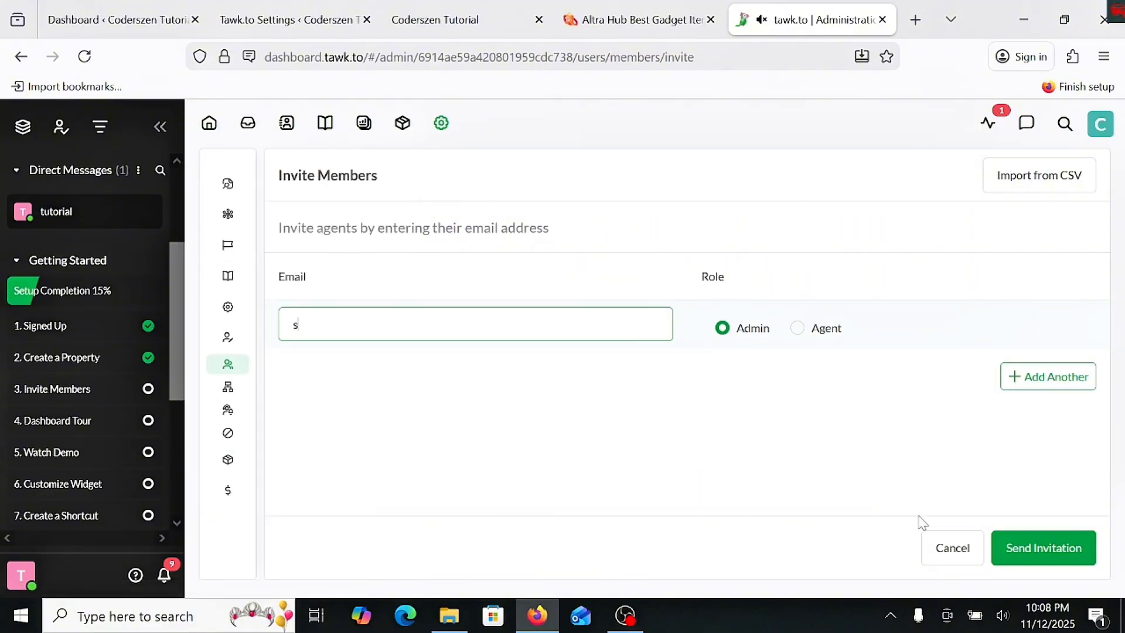
left_click(1106, 135)
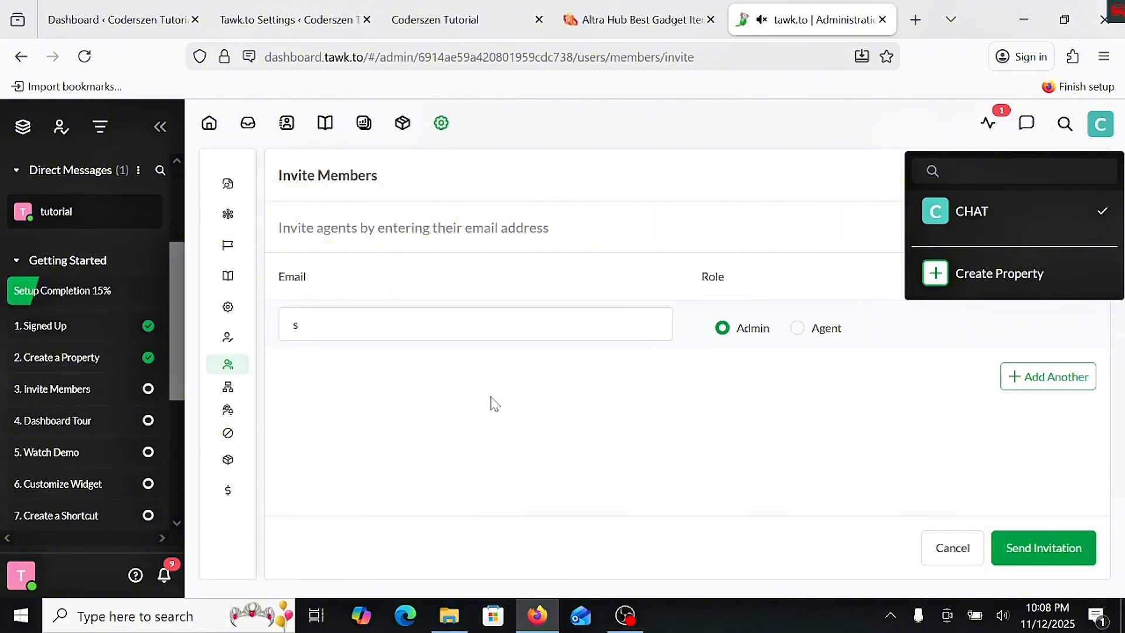
mouse_move(245, 400)
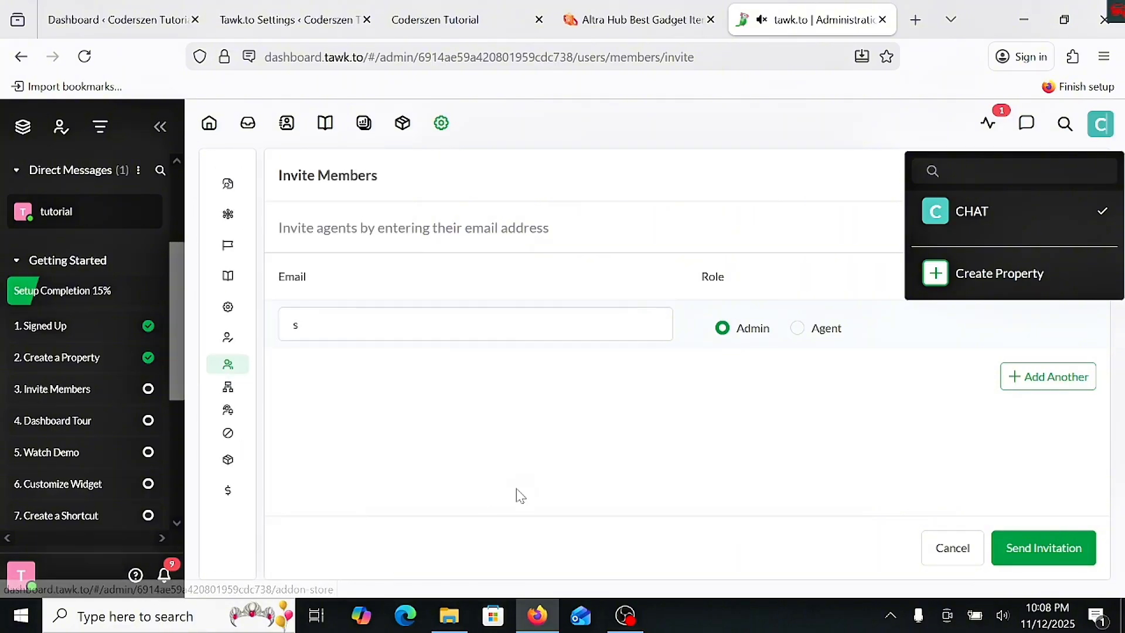
left_click(695, 180)
- Switch to the Coderszen Tutorial site and reload it to check the customized chat widget
left_click(486, 23)
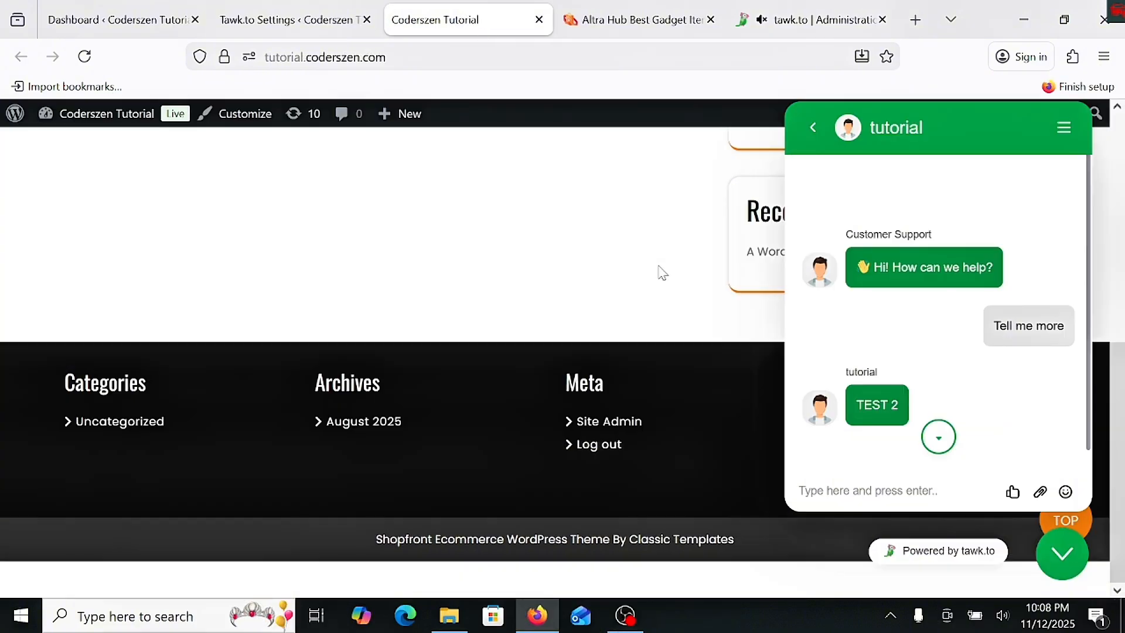
left_click(85, 56)
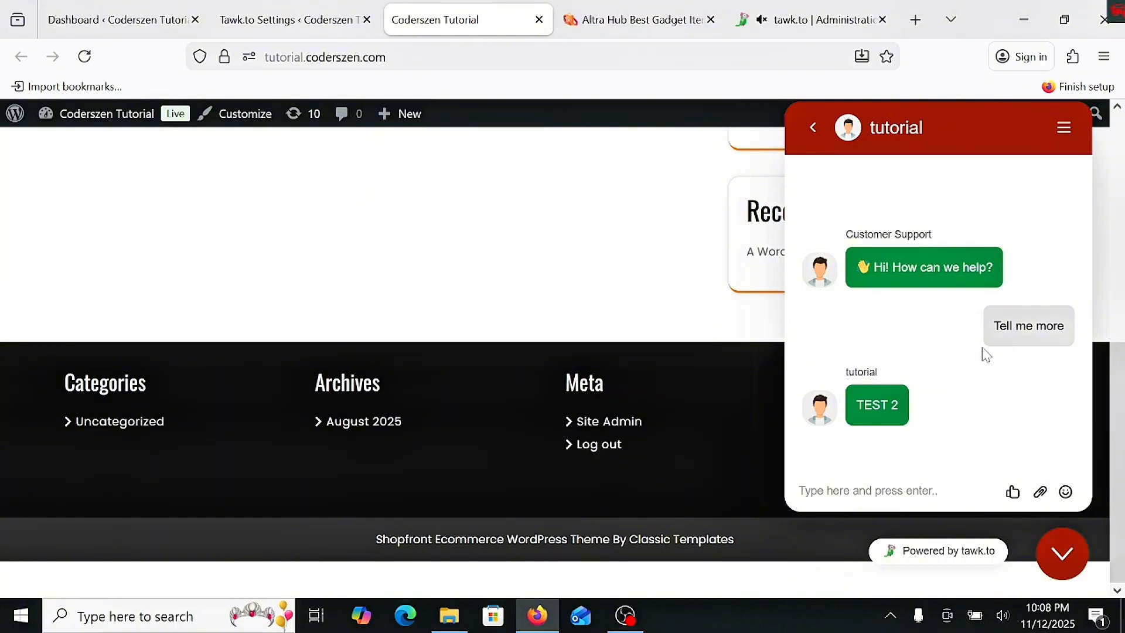
scroll(986, 355, "up", 10)
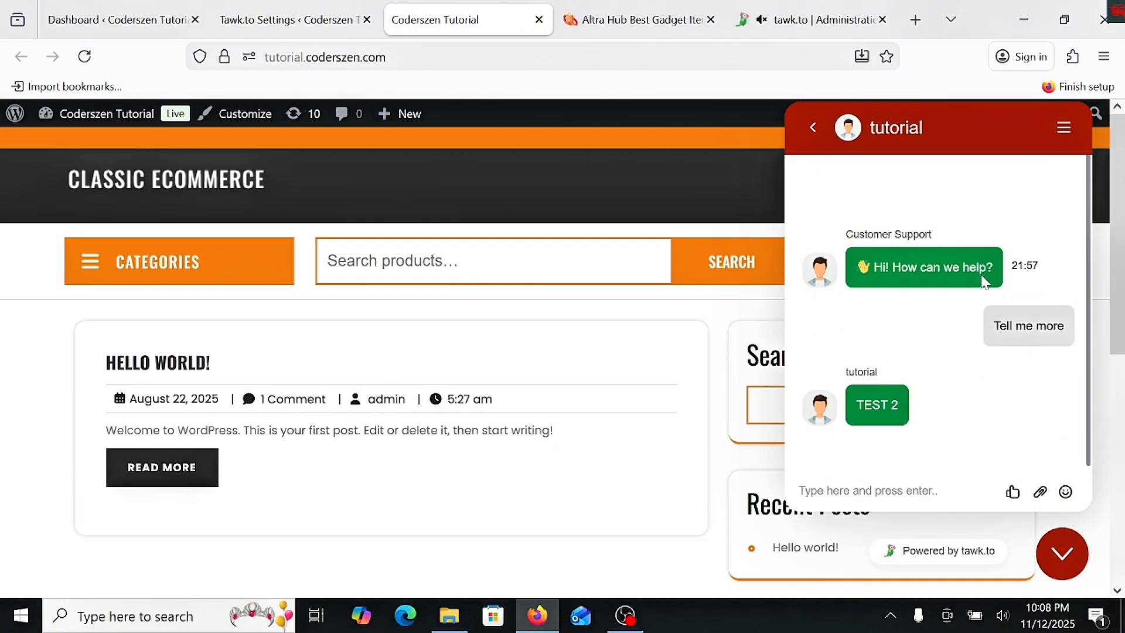